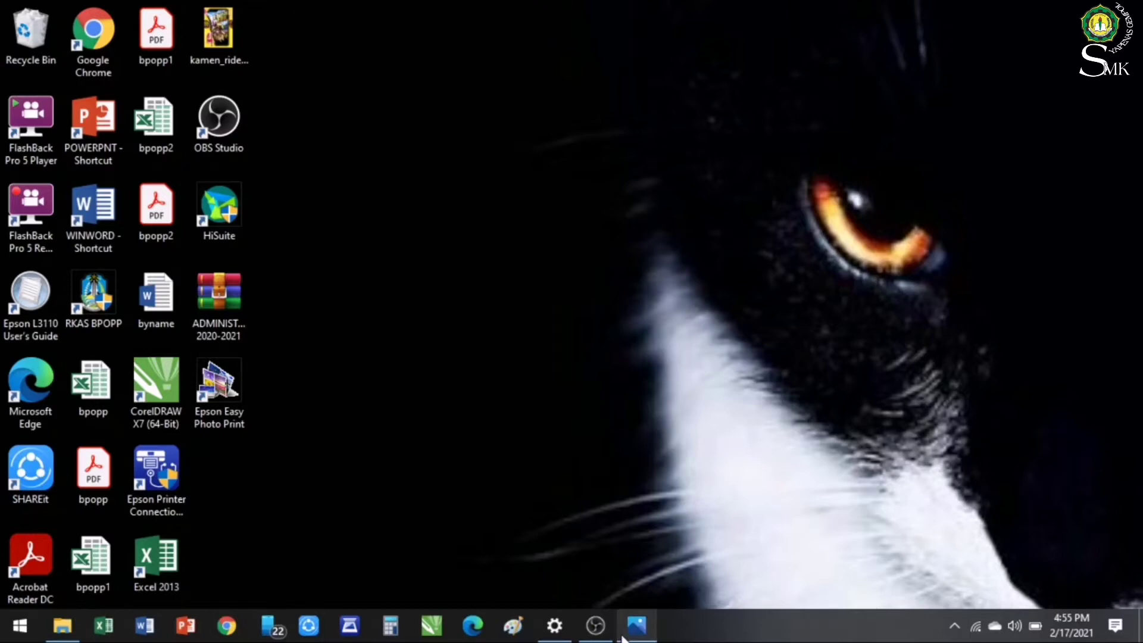
View the tabel.jpg reference picture enlarged to fill the window, then close it
left_click(637, 625)
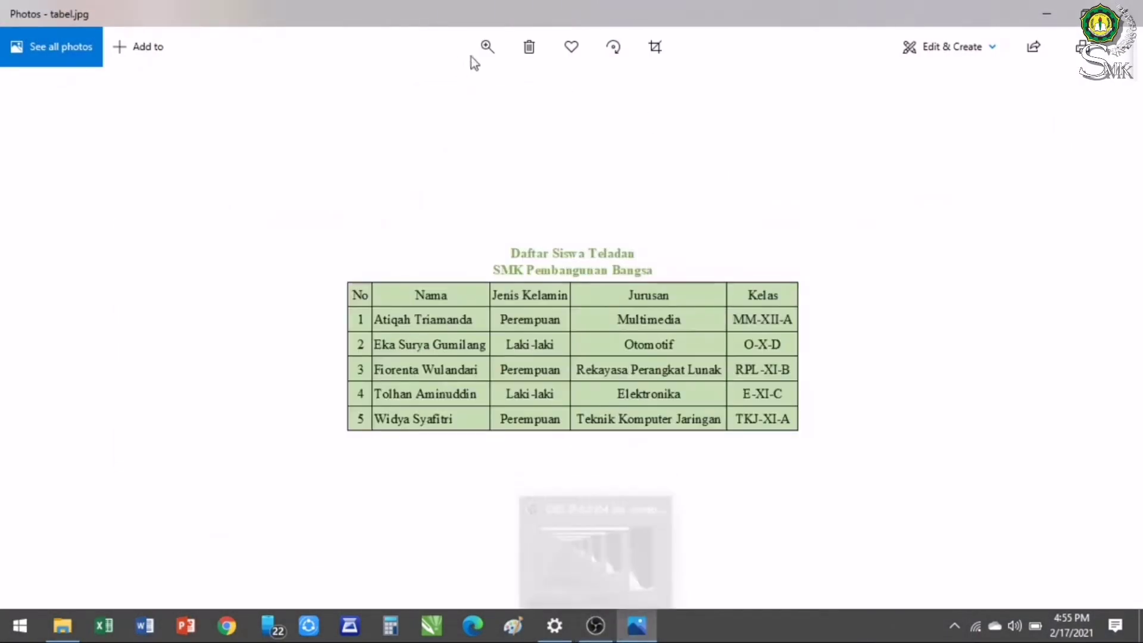
left_click(491, 46)
left_click_drag(409, 91, 480, 93)
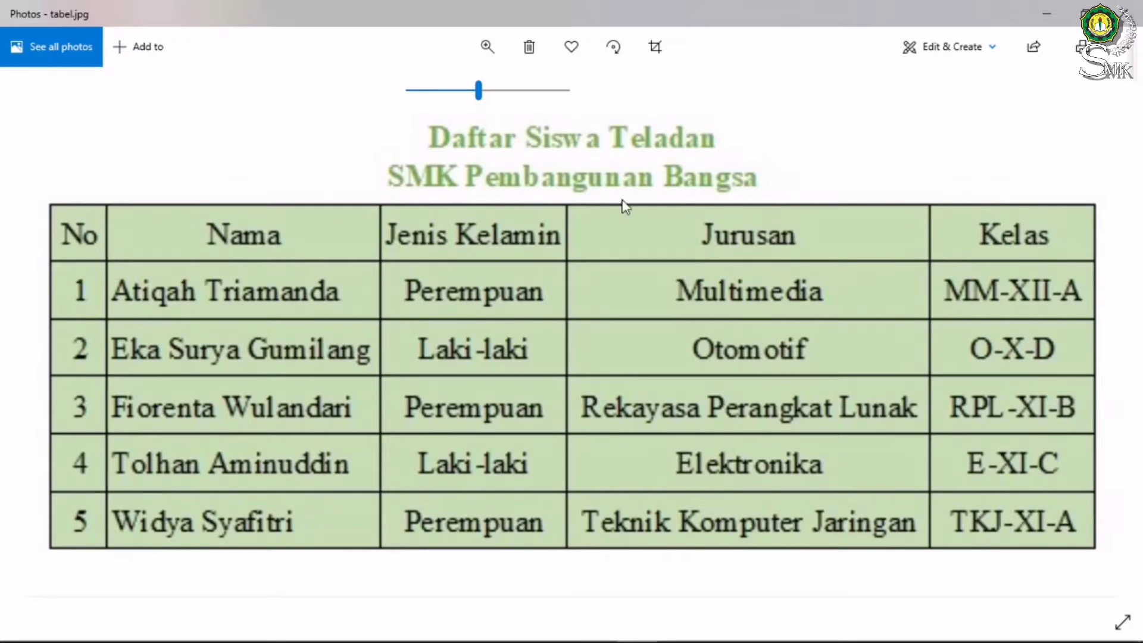
left_click(1041, 15)
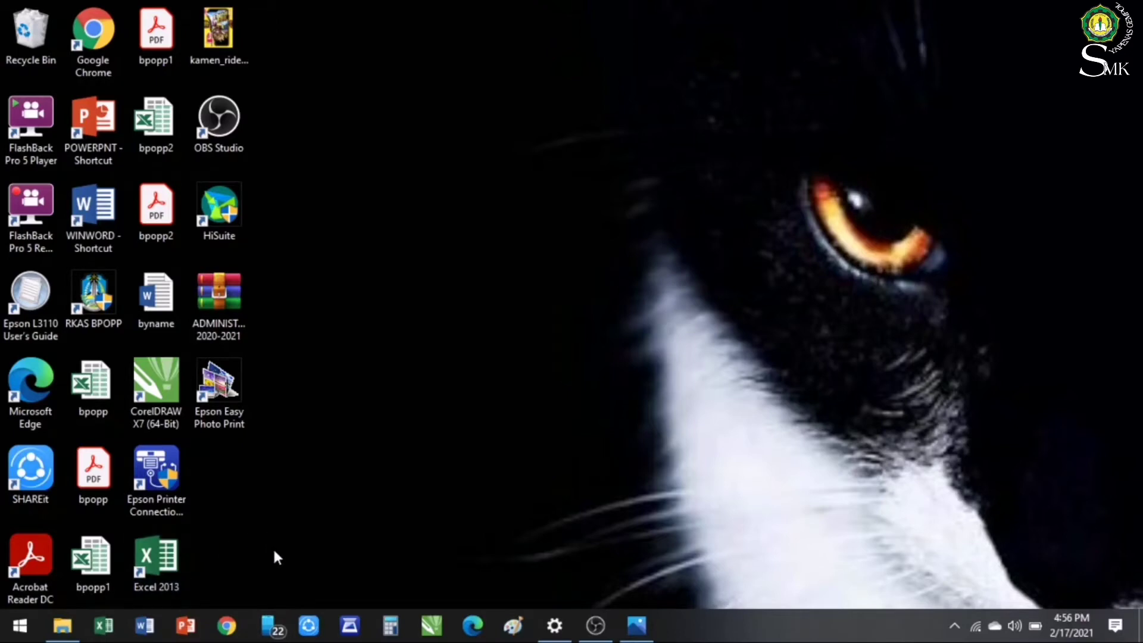
Launch Excel 2013 from the desktop, start a blank workbook and click around Sheet1's cells
double_click(161, 558)
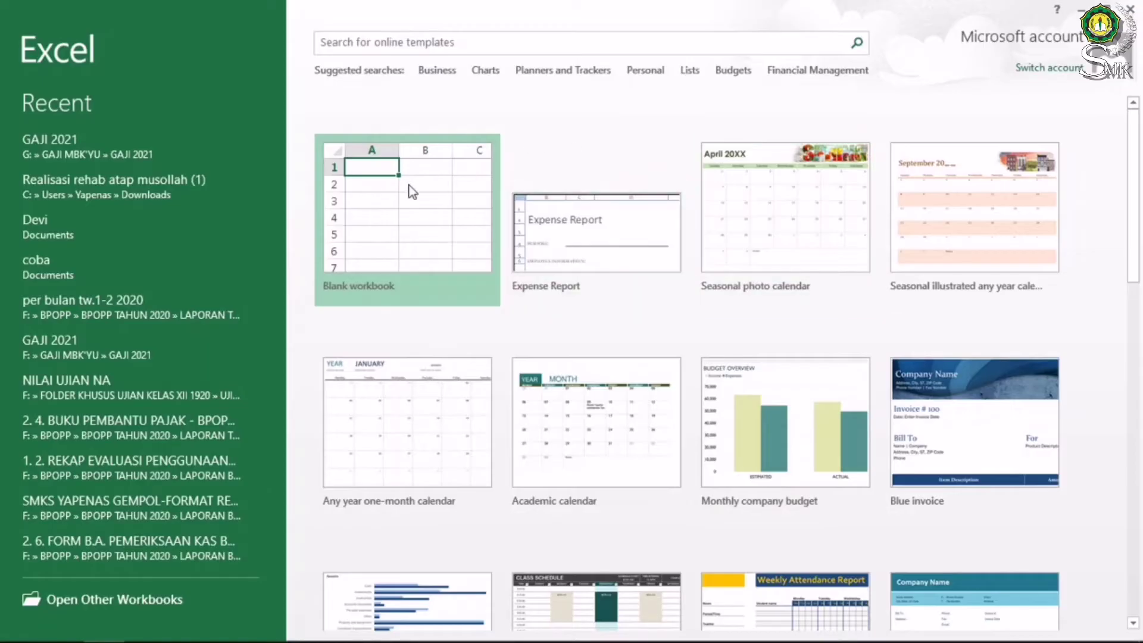
left_click(411, 190)
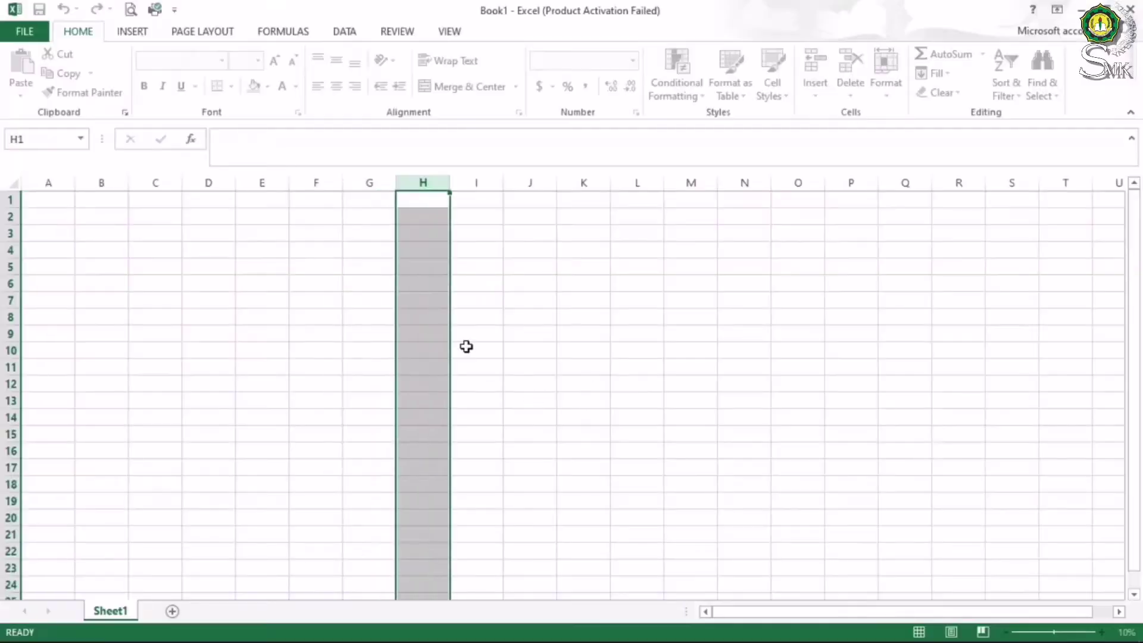
left_click_drag(319, 271, 366, 384)
left_click(320, 296)
left_click(101, 216)
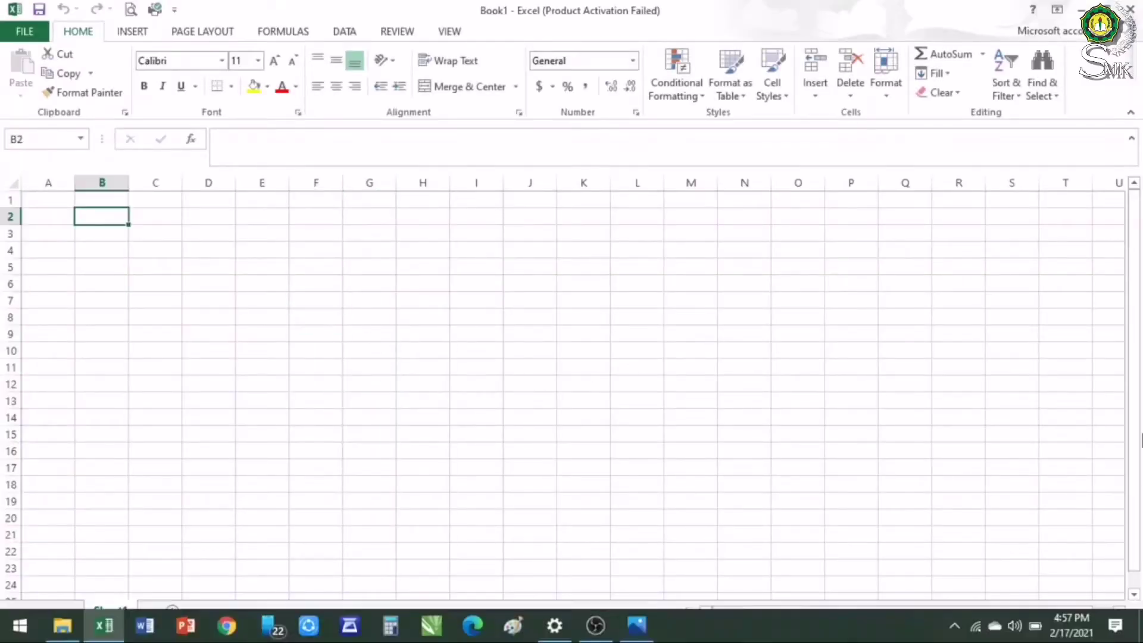
left_click(84, 249)
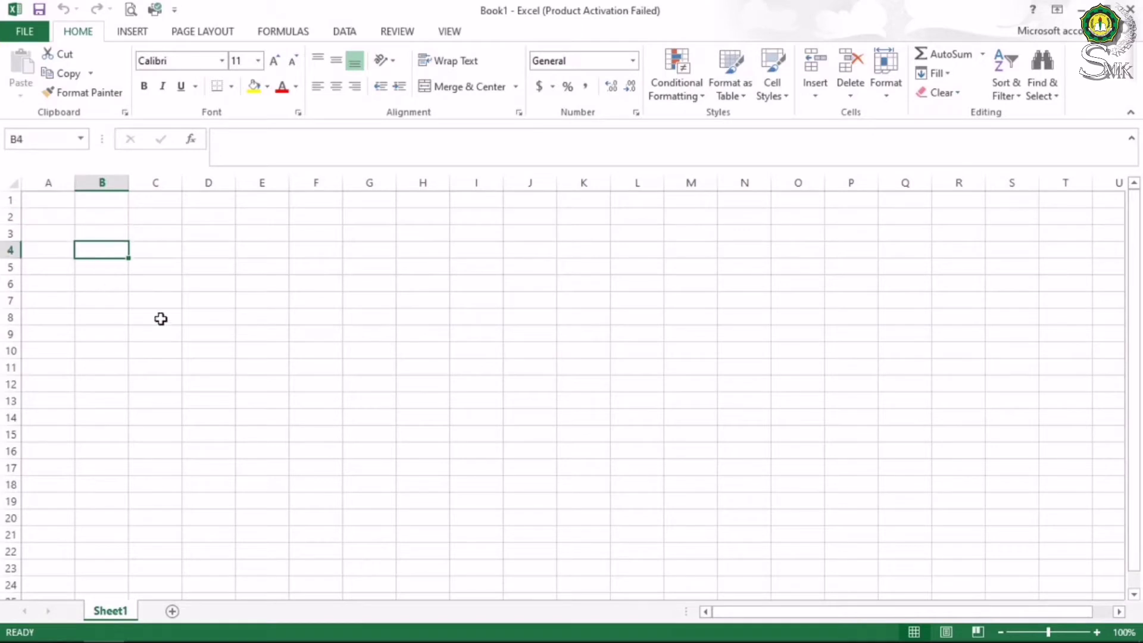
left_click(99, 219)
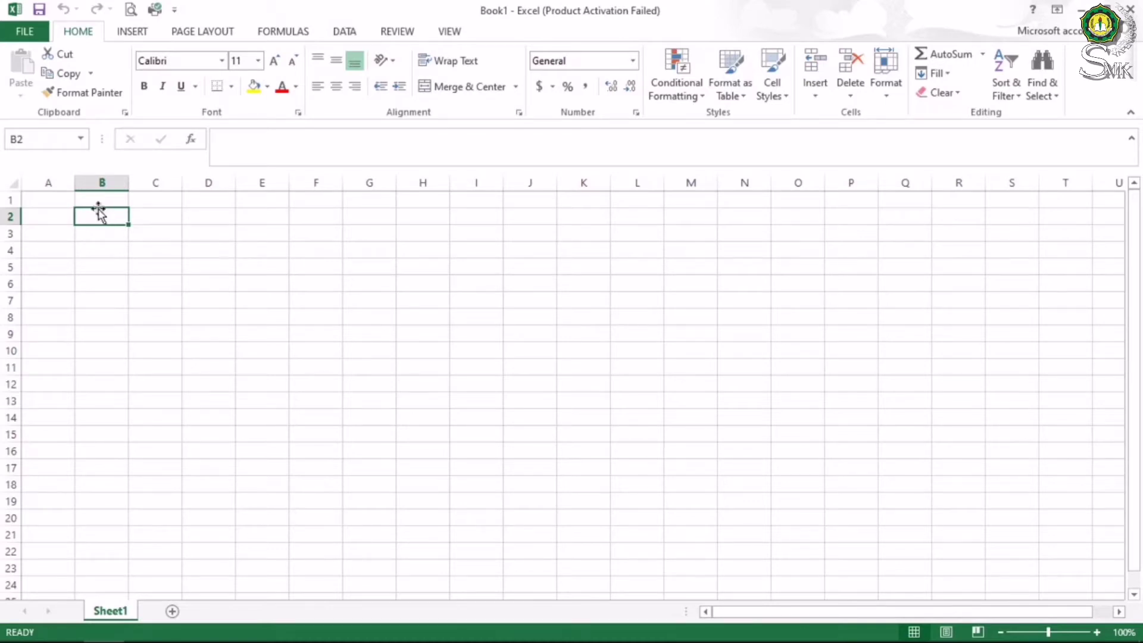
left_click(59, 194)
left_click(85, 203)
left_click(64, 215)
left_click(45, 298)
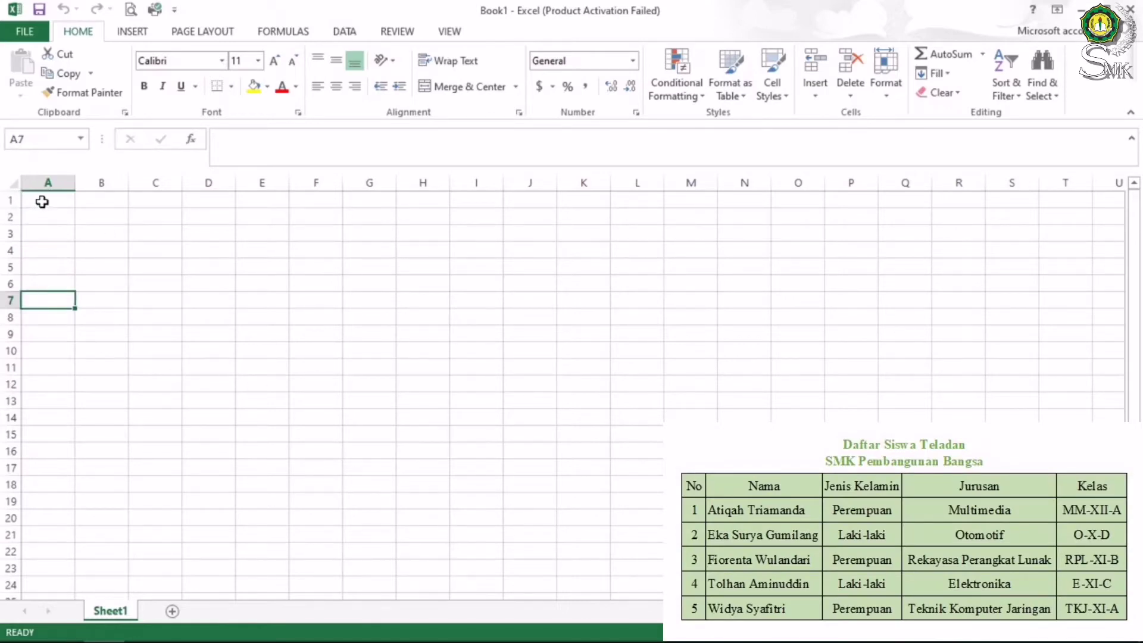
left_click(41, 202)
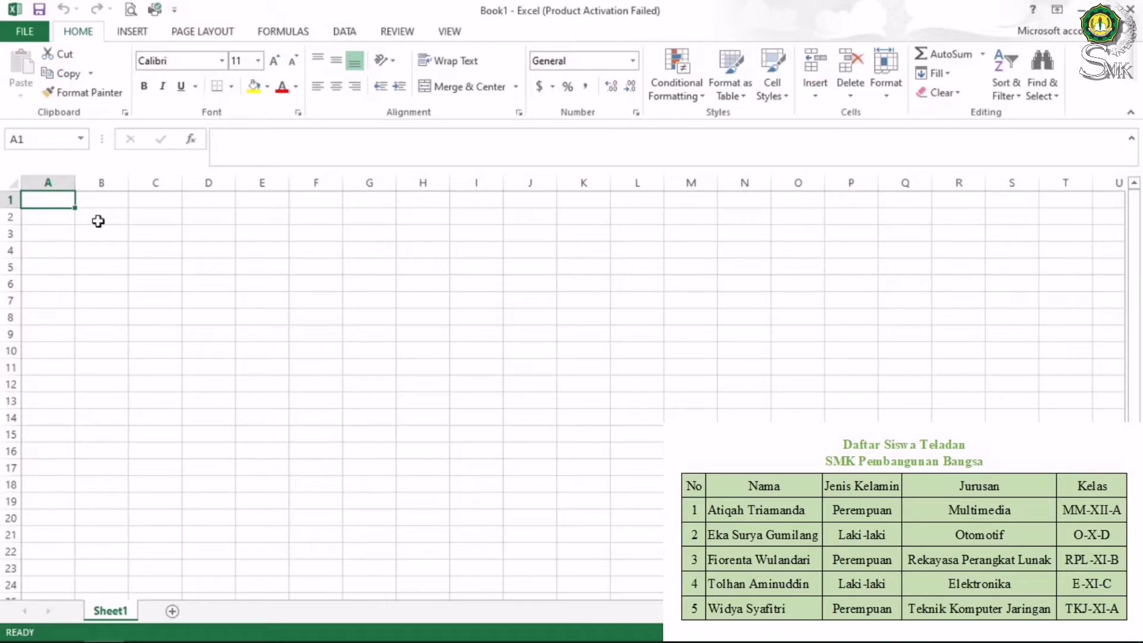
left_click(144, 253)
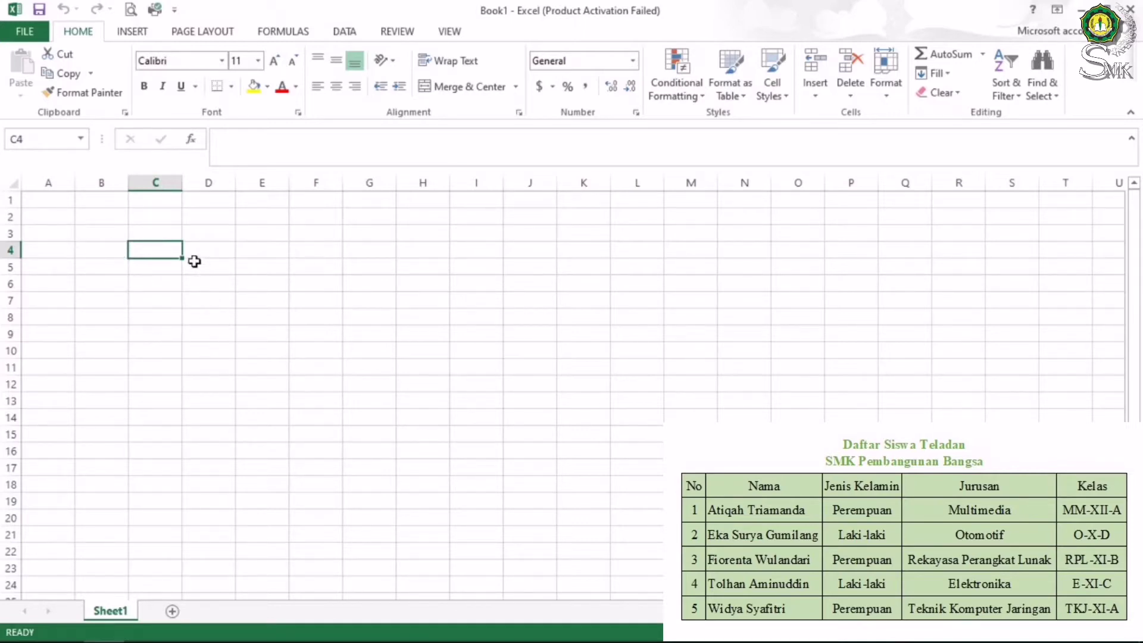
left_click(189, 301)
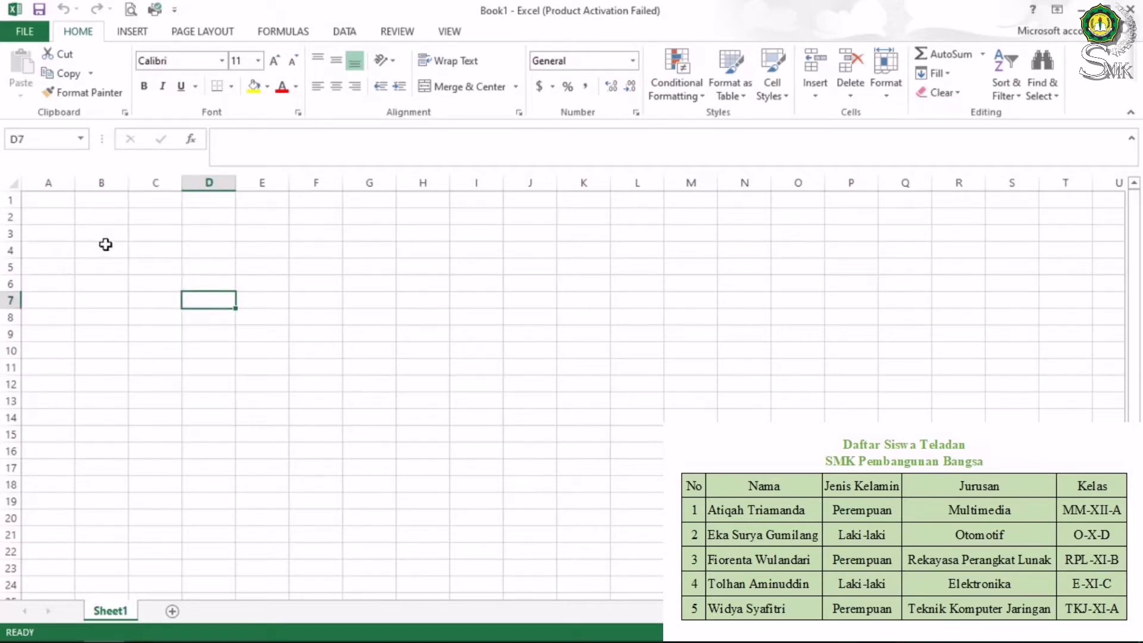
left_click(338, 396)
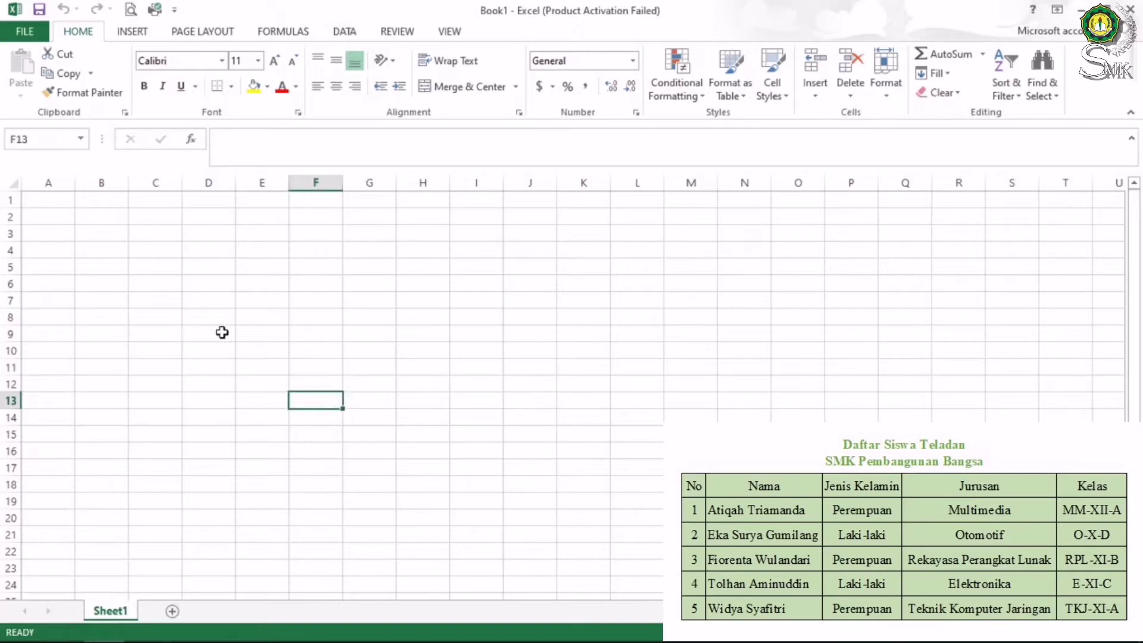
left_click(25, 199)
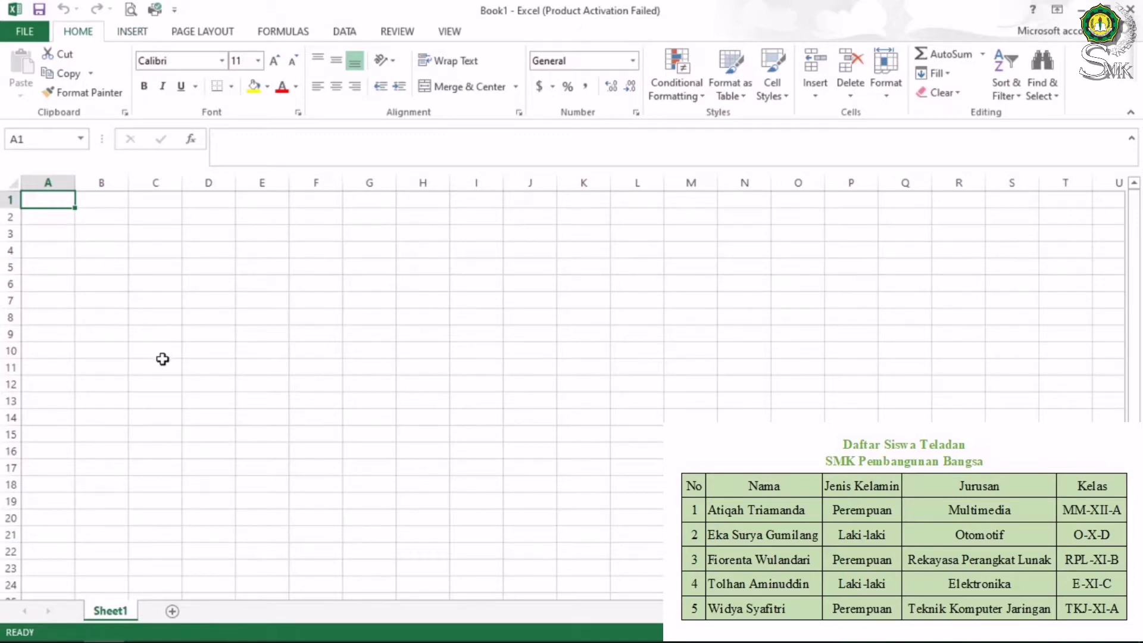
Type the title 'Daftar Siswa Teladan SMk Pembangunan Bangsa' into B2, fixing the misspelling
left_click(100, 216)
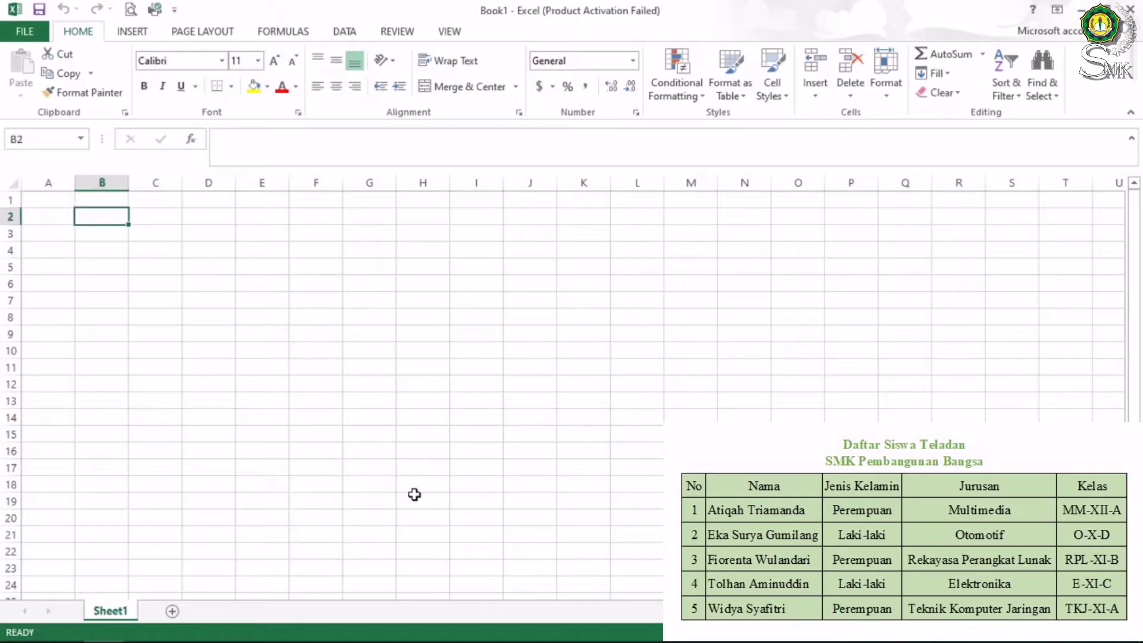
type("Daftar")
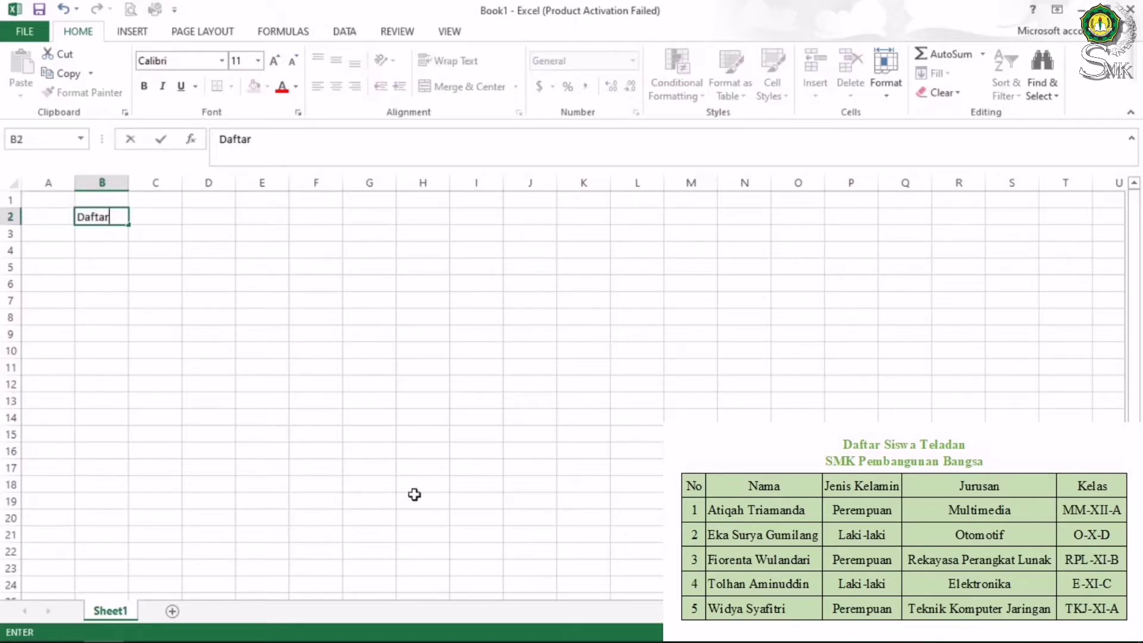
type(" Siswa Teladan")
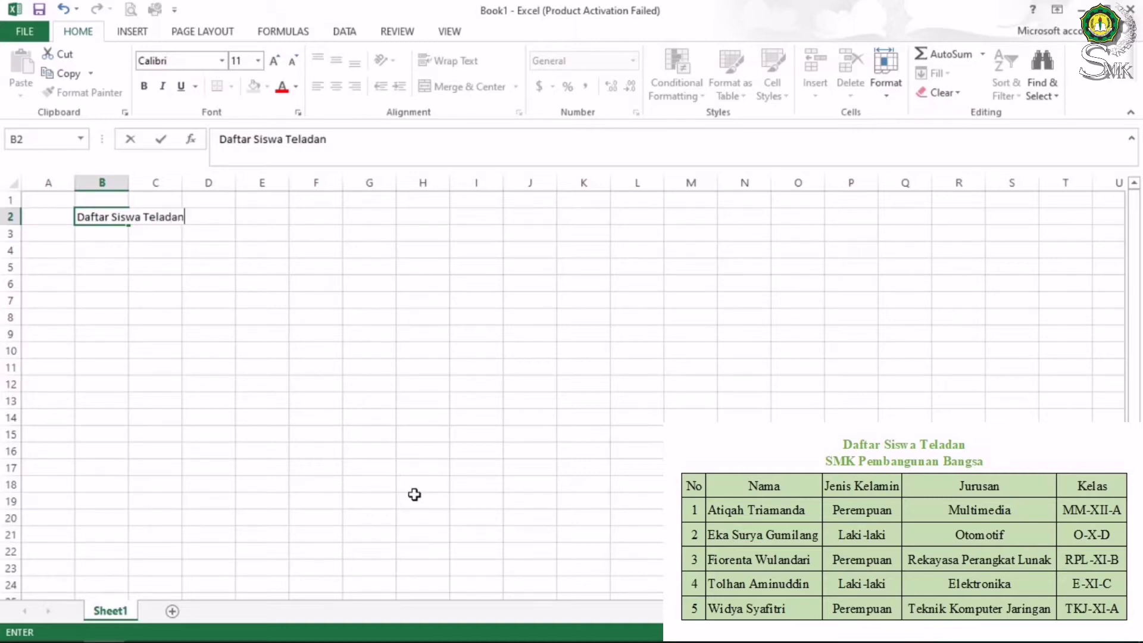
type(" SMk Pembangunan Bangsa")
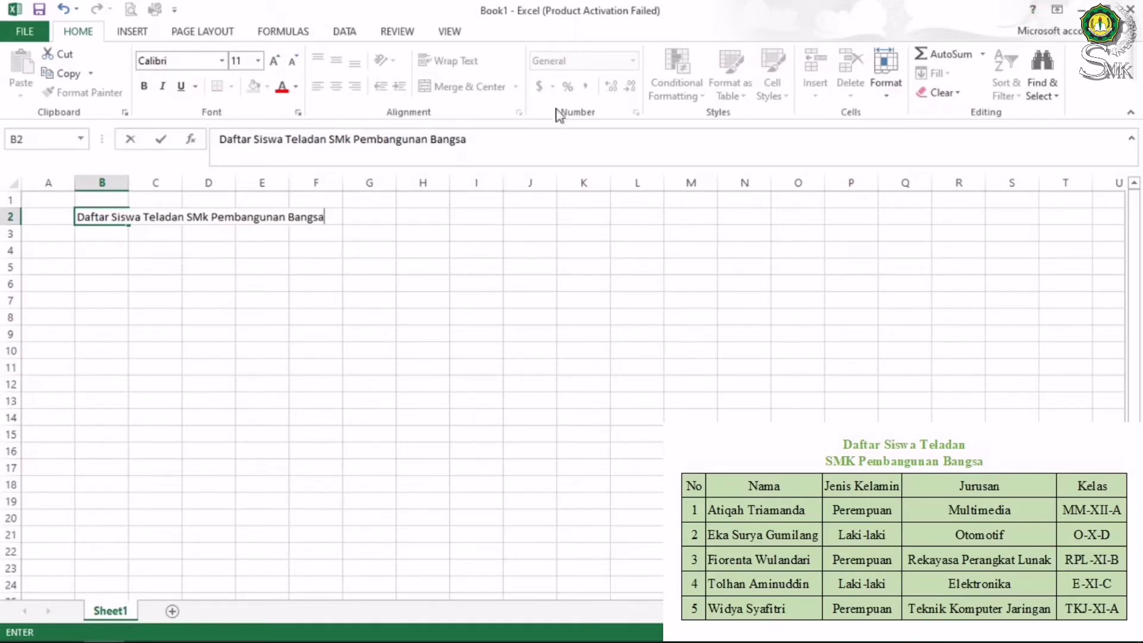
left_click(206, 313)
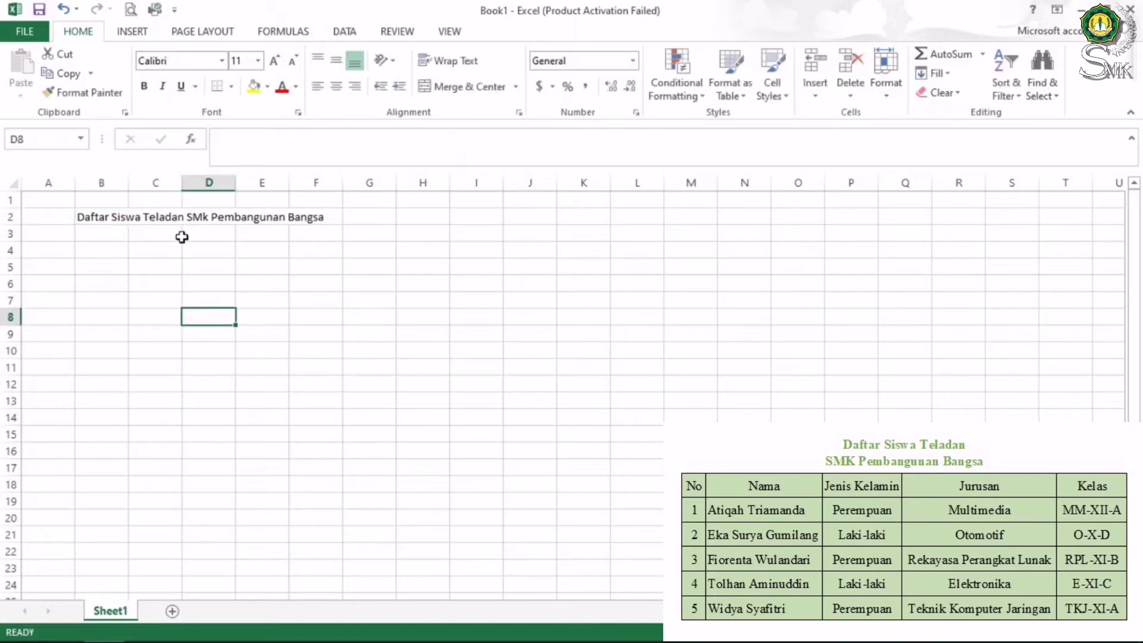
Correct 'SMk' to 'SMK' in the B2 title using the formula bar
left_click(96, 219)
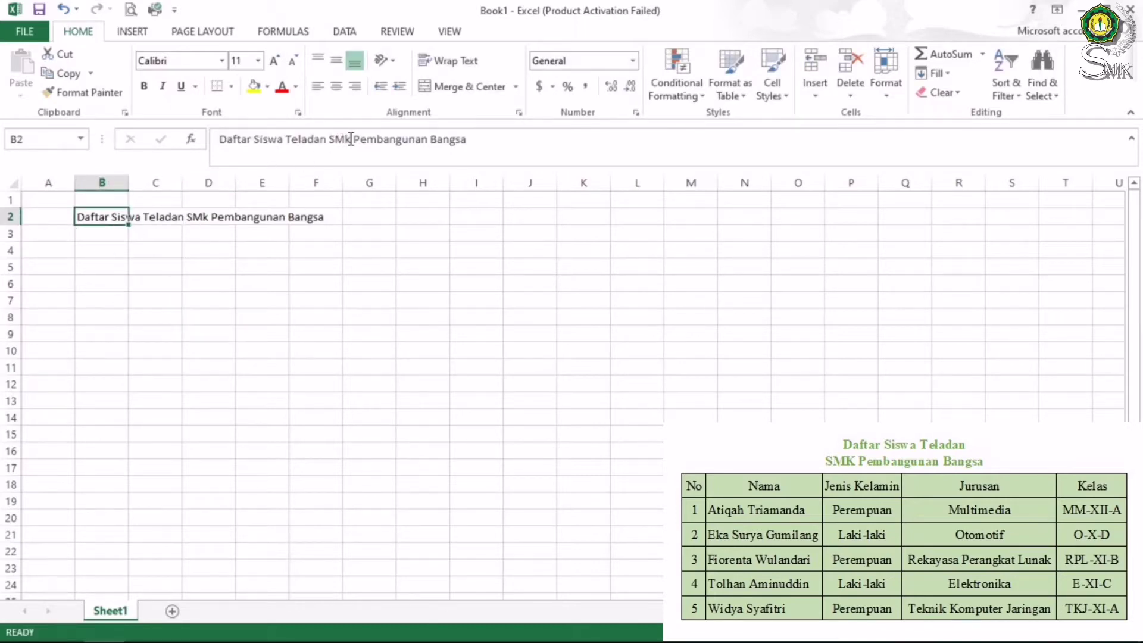
left_click(351, 139)
key("BackSpace")
type("K")
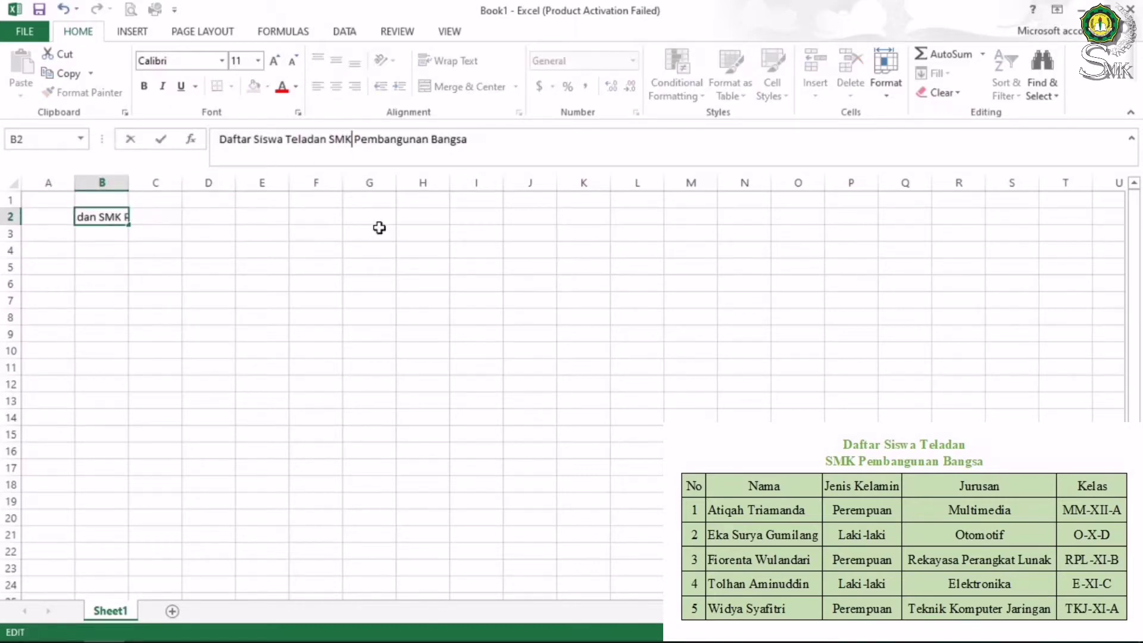
left_click(117, 229)
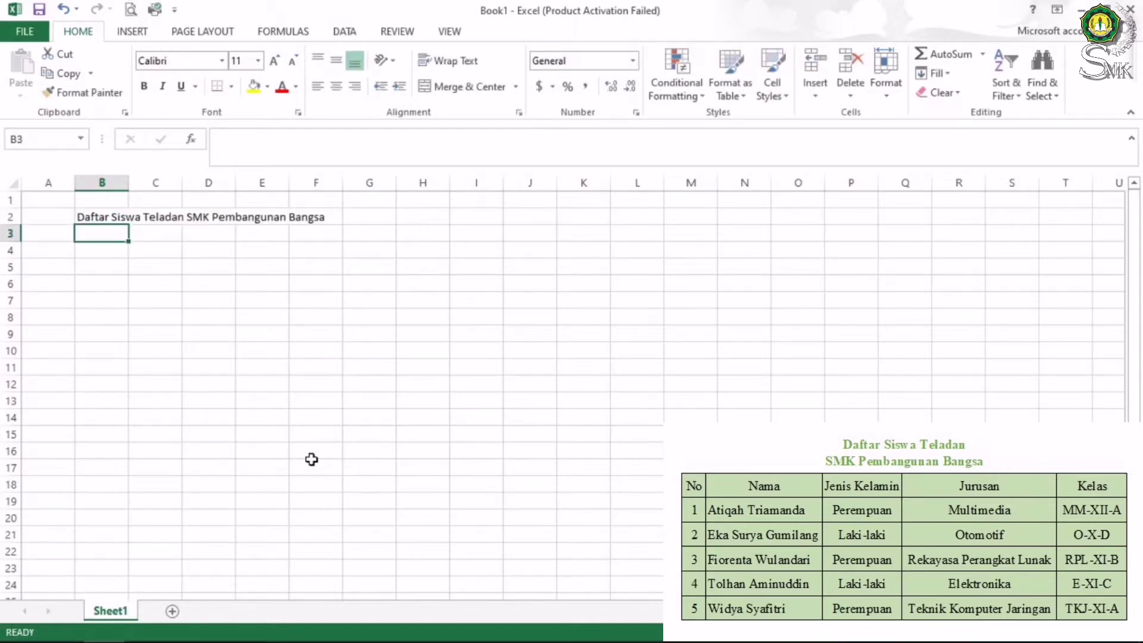
Enter the row 3 headers No, Nama, Jenis Kelamin and jurusan
type("No")
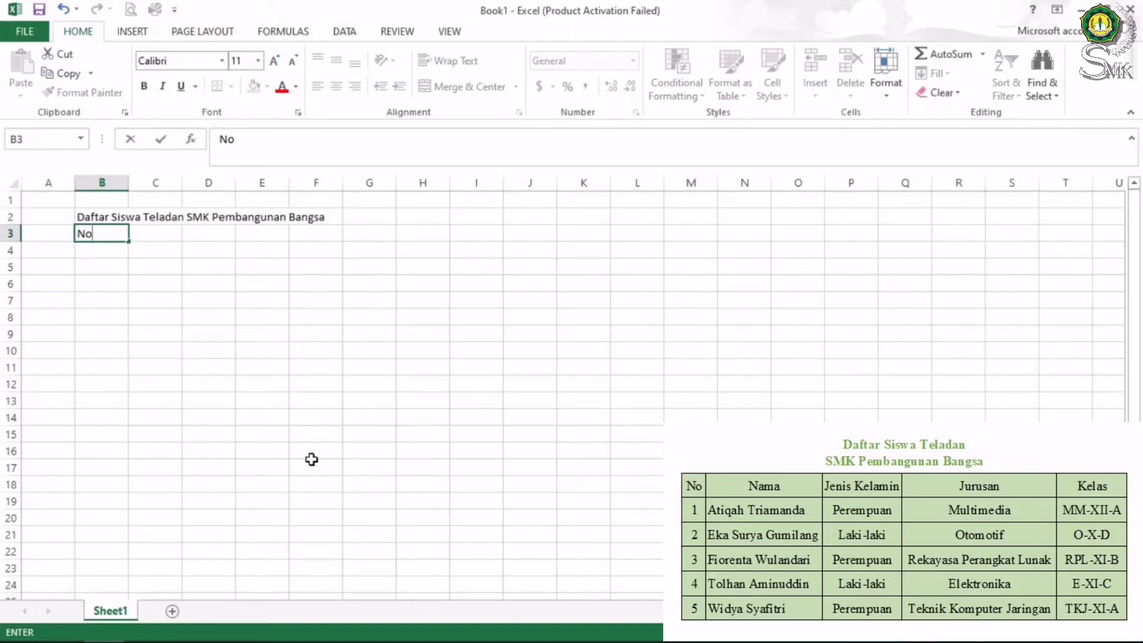
key("Tab")
type("Nama")
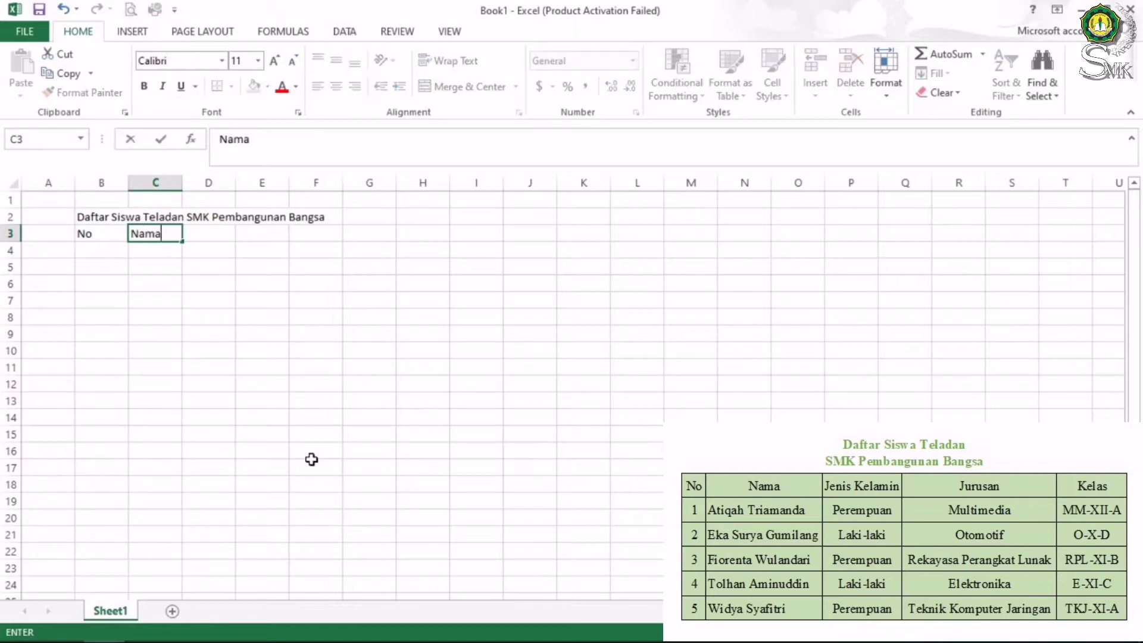
key("Tab")
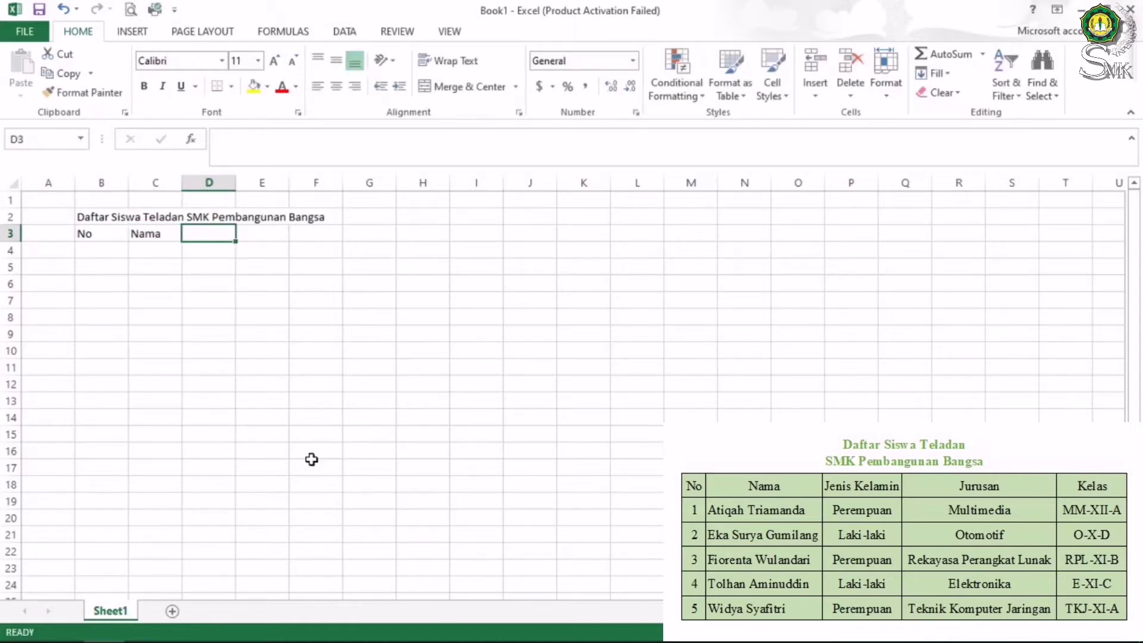
type("Jenis Kelamin")
key("Tab")
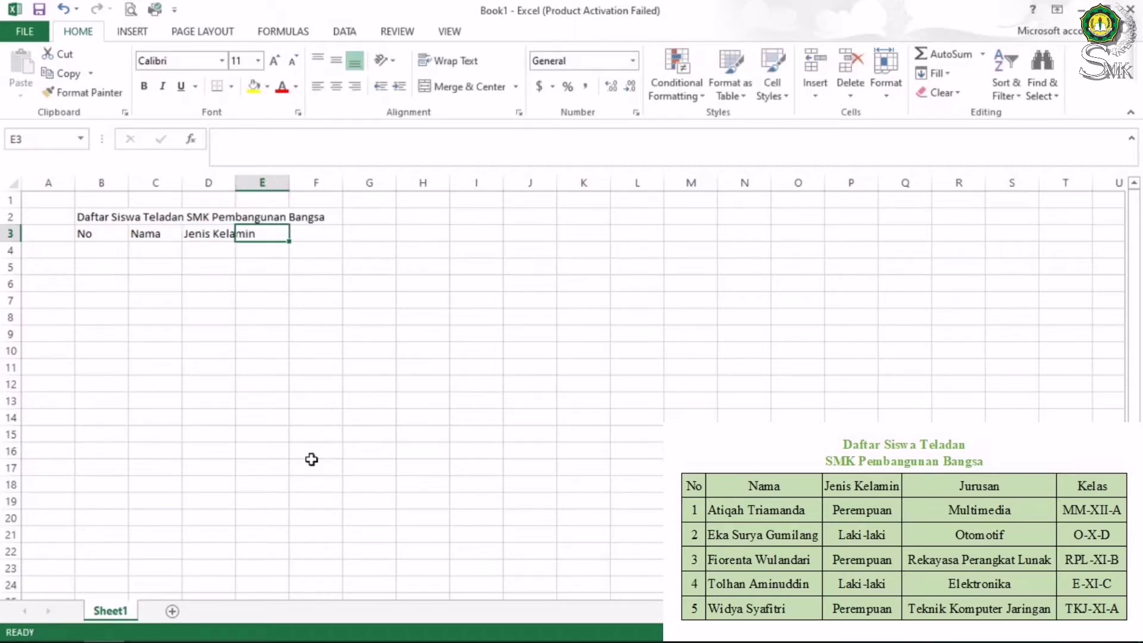
type("jurusan")
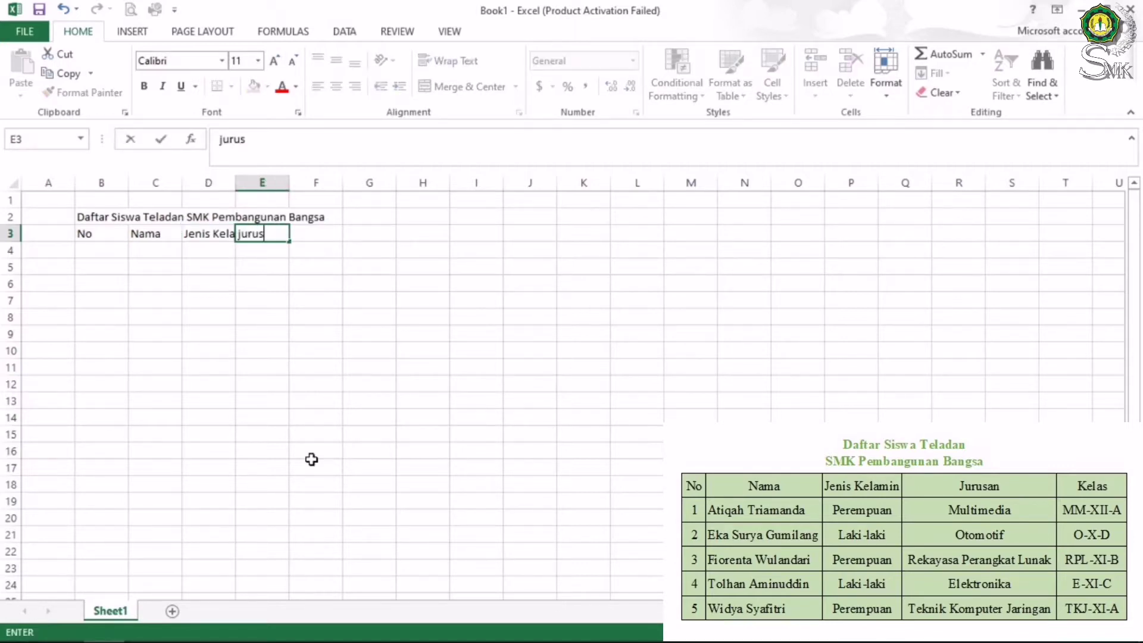
key("Tab")
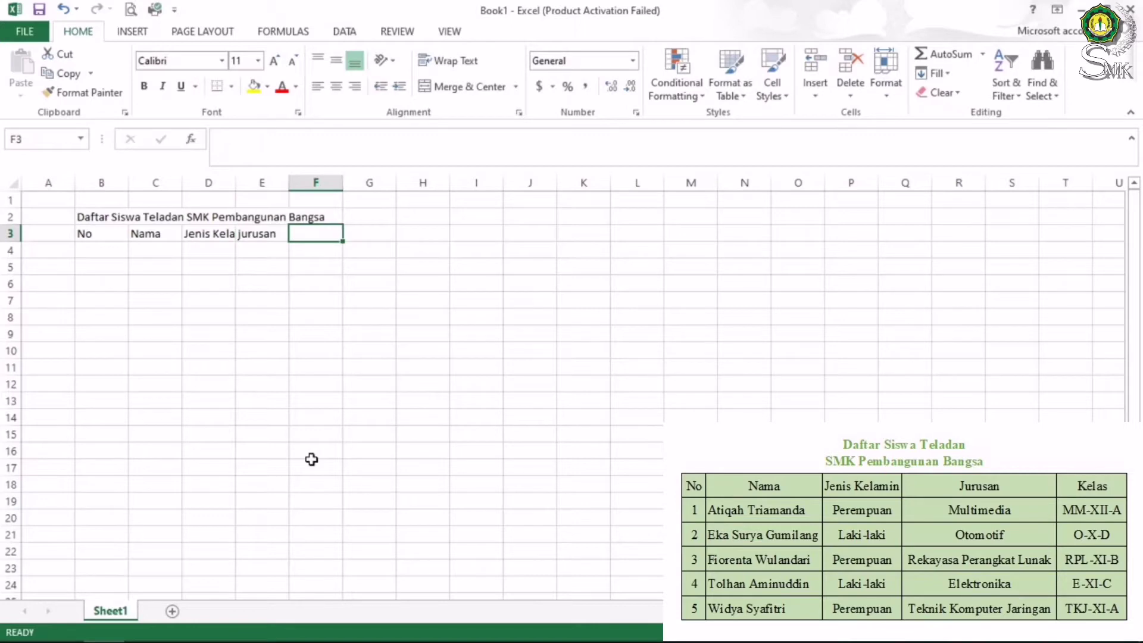
Capitalise the E3 header to 'Jurusan' and add 'Kelas' in F3
key("Left")
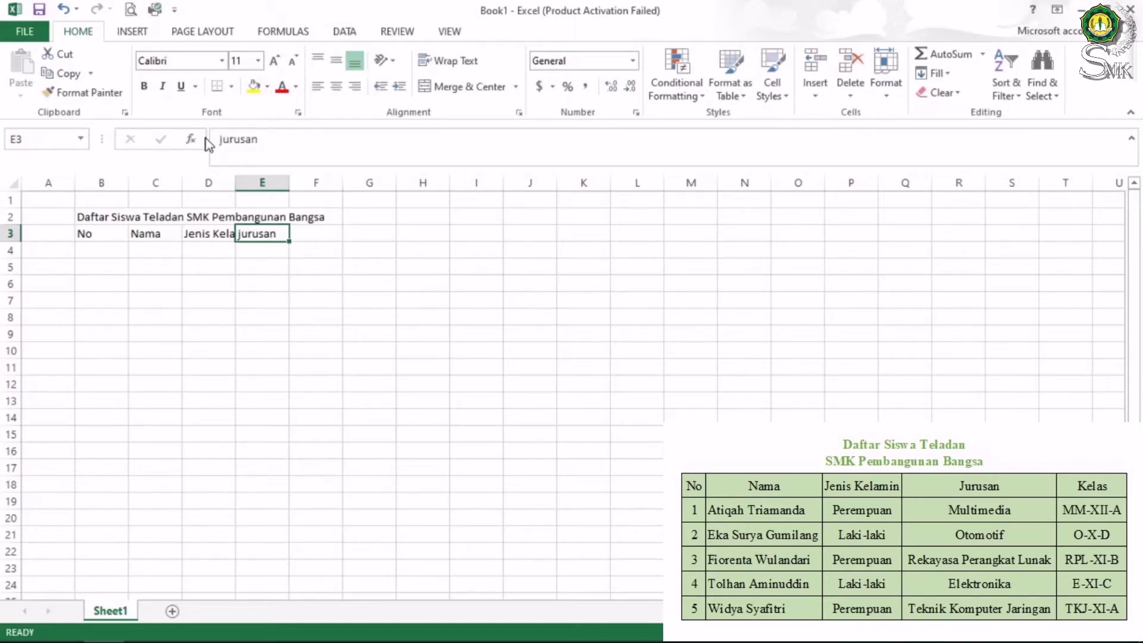
left_click(222, 139)
key("BackSpace")
type("J")
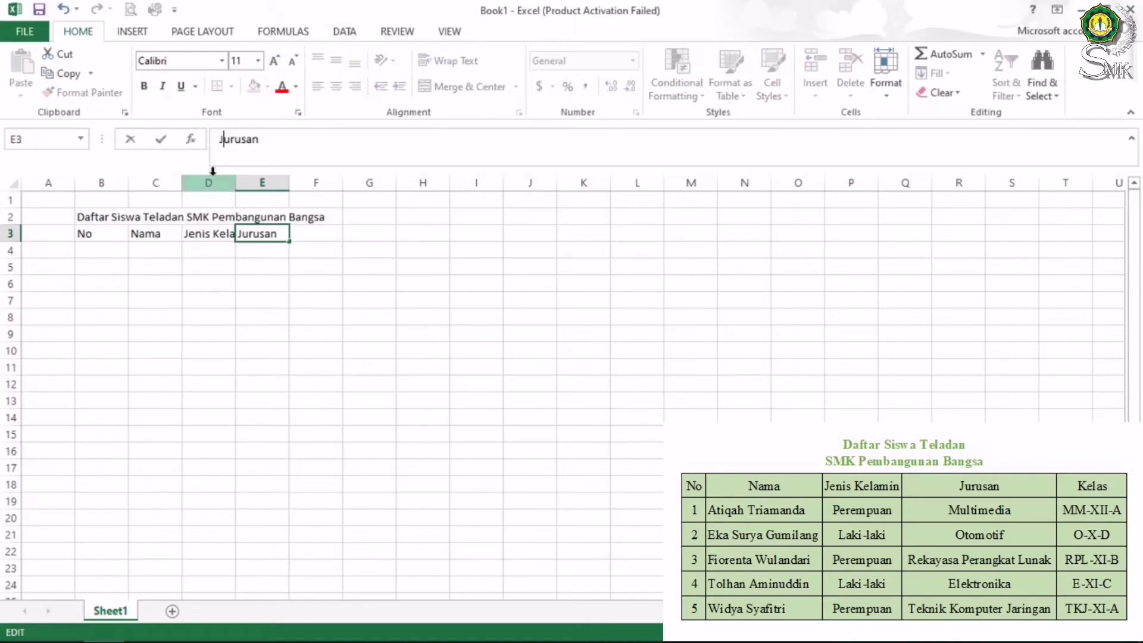
left_click(314, 234)
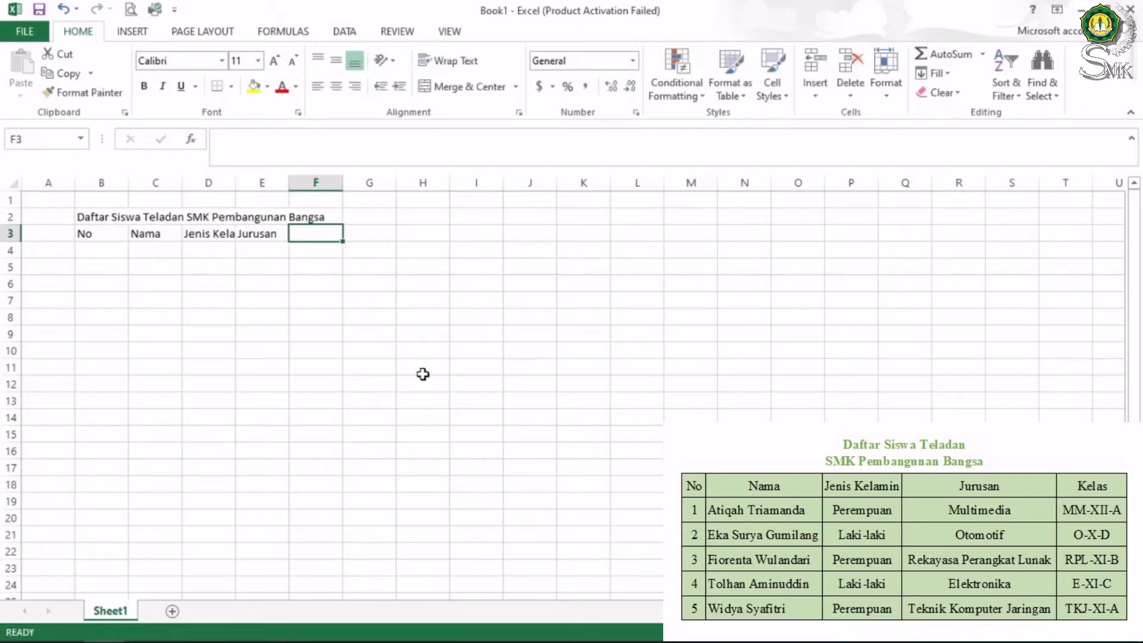
type("Kelas")
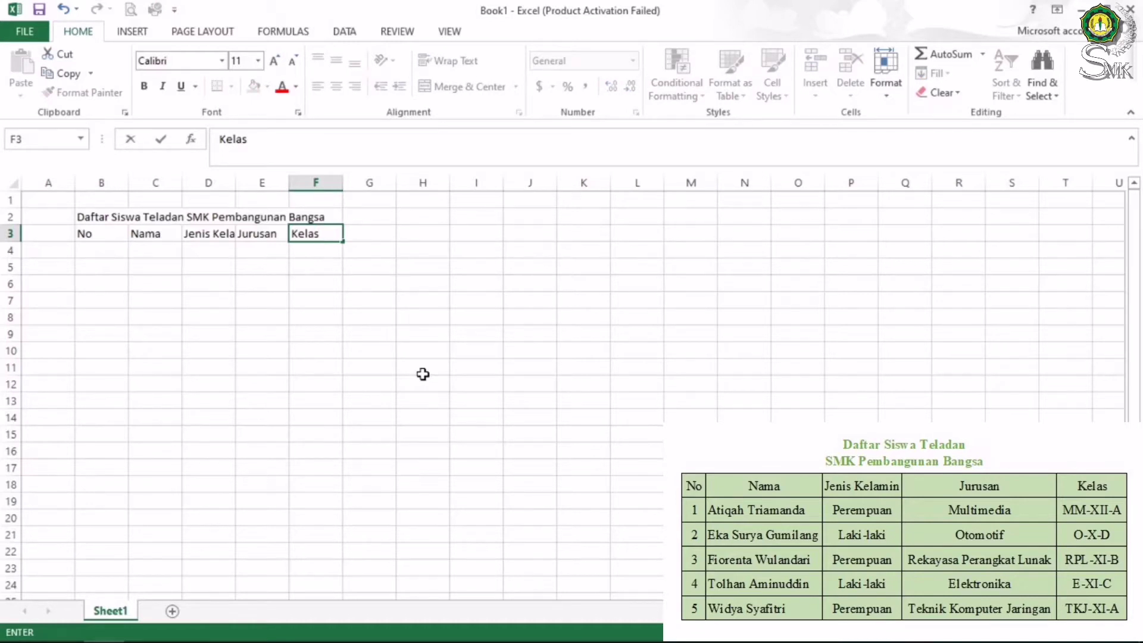
key("Return")
Enter record 1 in row 4: a student's name, Perempuan, Multimedia, MM-XII-A
key("Left")
key("Left")
key("Left")
key("Left")
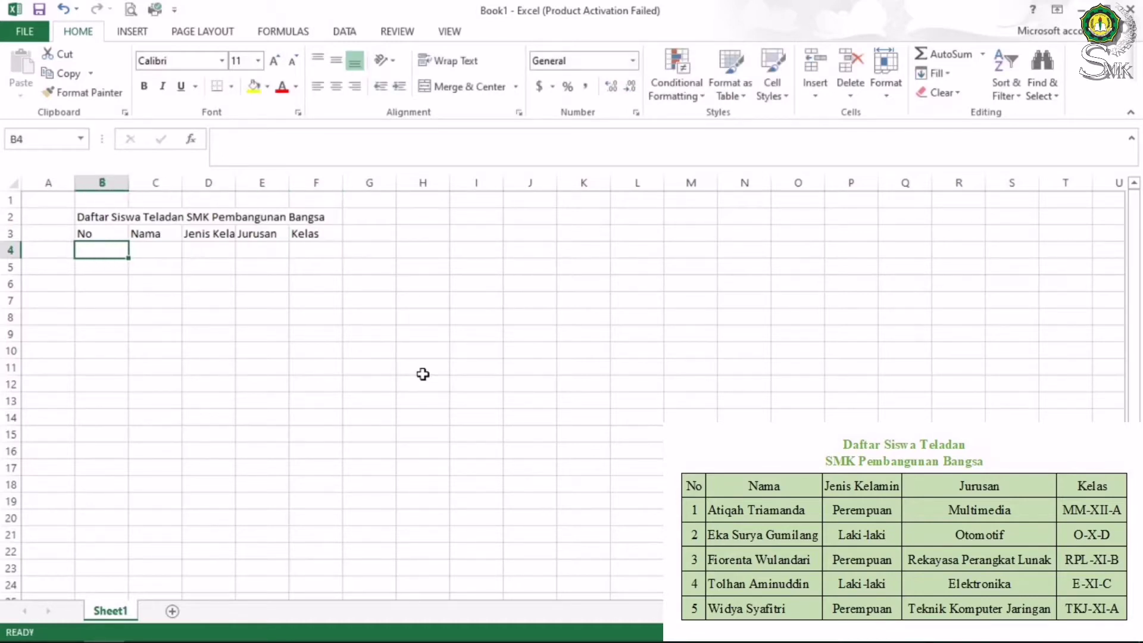
type("1")
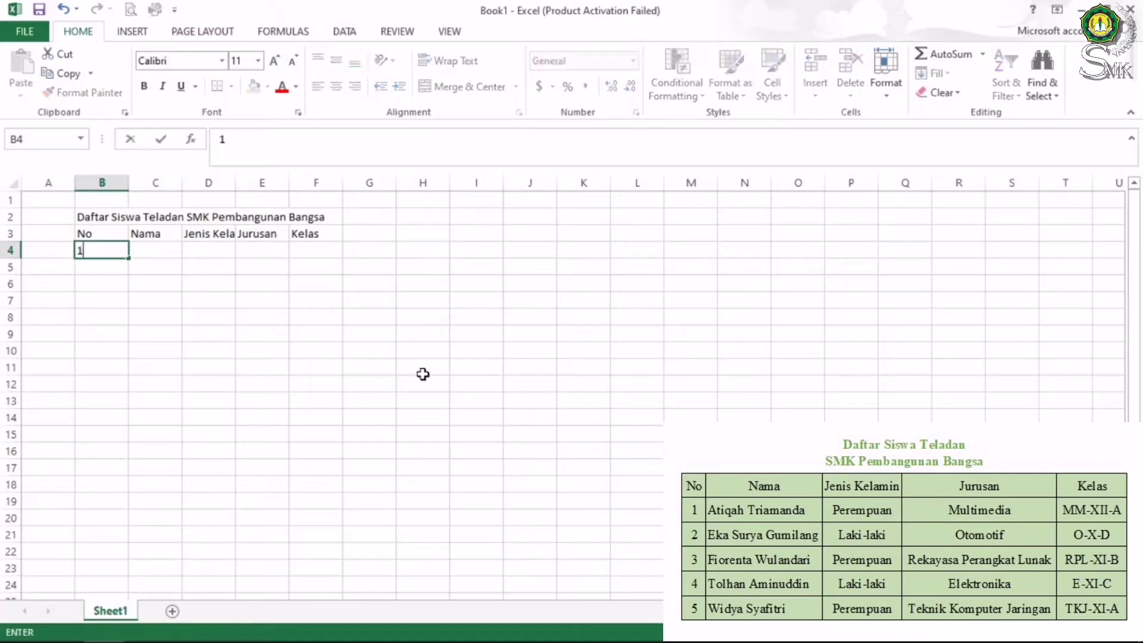
key("Tab")
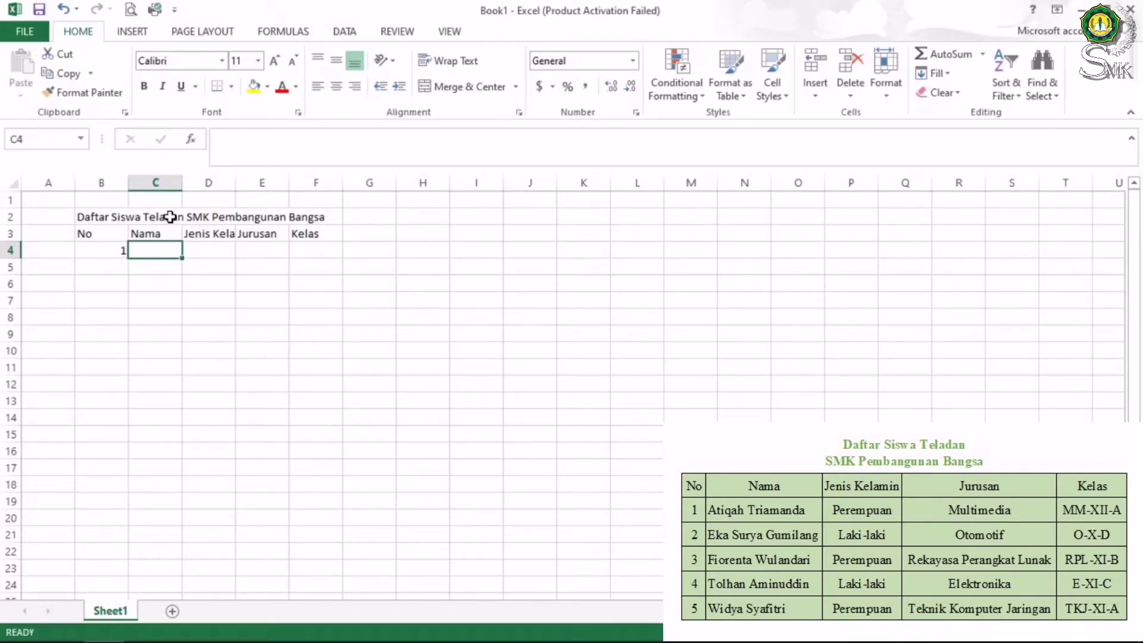
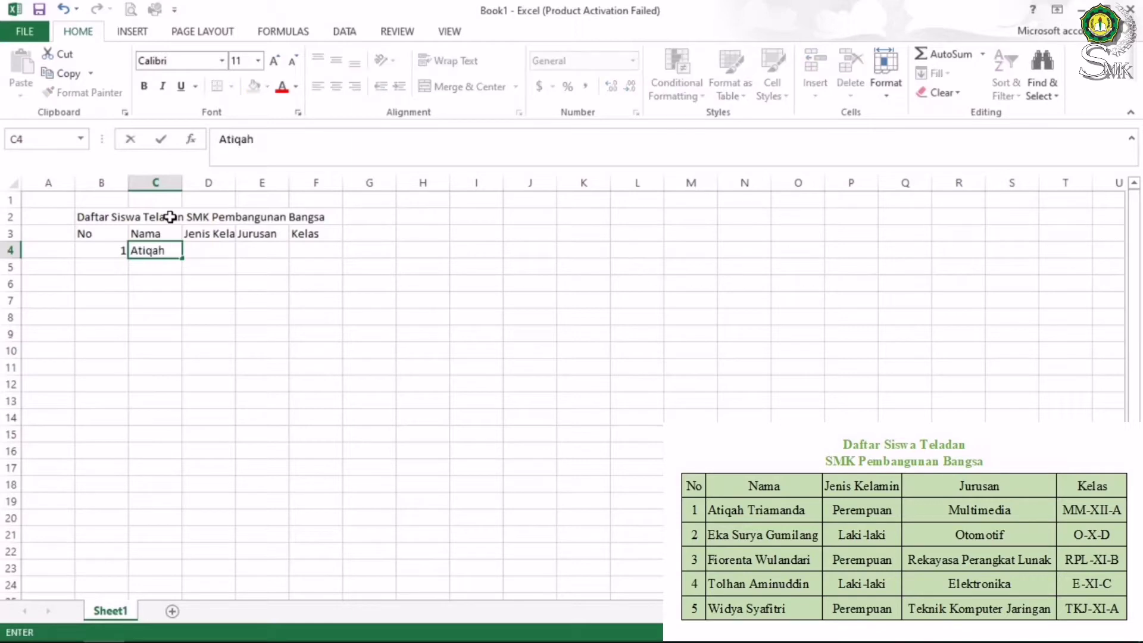
key("Tab")
type("Perempuan")
key("Tab")
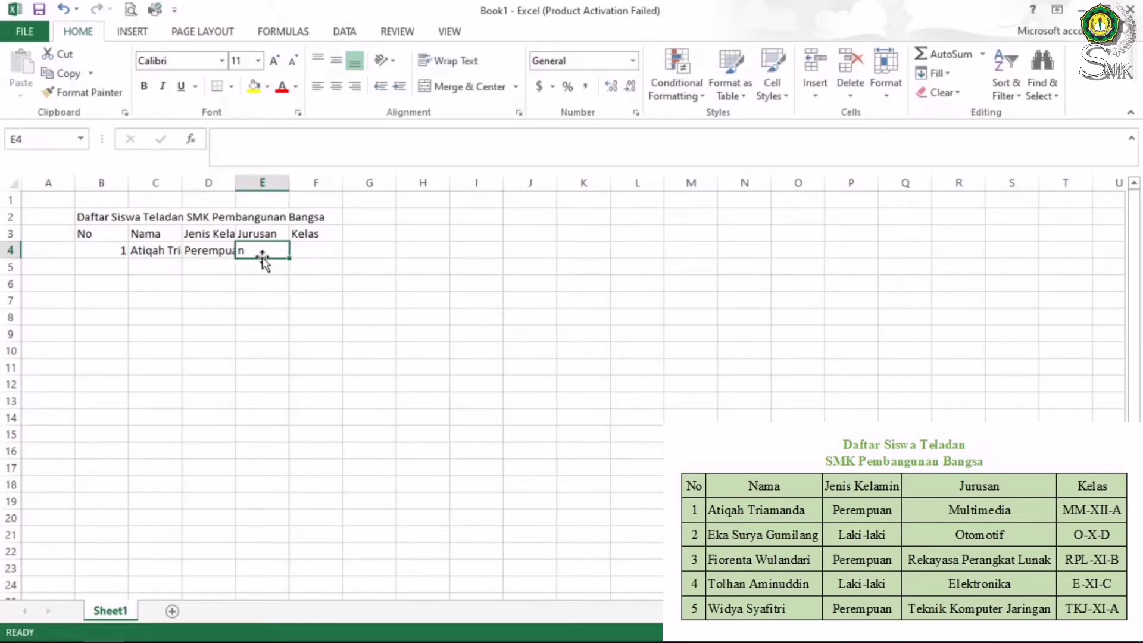
type("Multimedia")
key("Tab")
type("MM-XII-A")
left_click(109, 265)
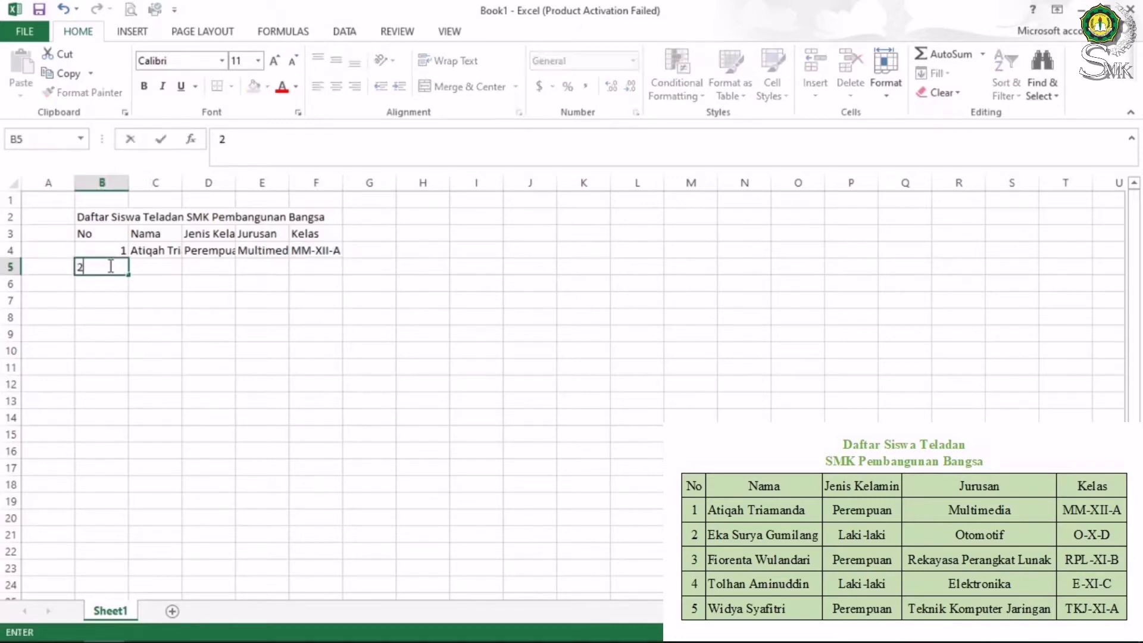
Enter record 2 in row 5: a student's name, Laki-laki, Otomotif, O-X-D
type("2")
key("Tab")
key("Tab")
type("Laki-laki")
key("Tab")
type("Oto")
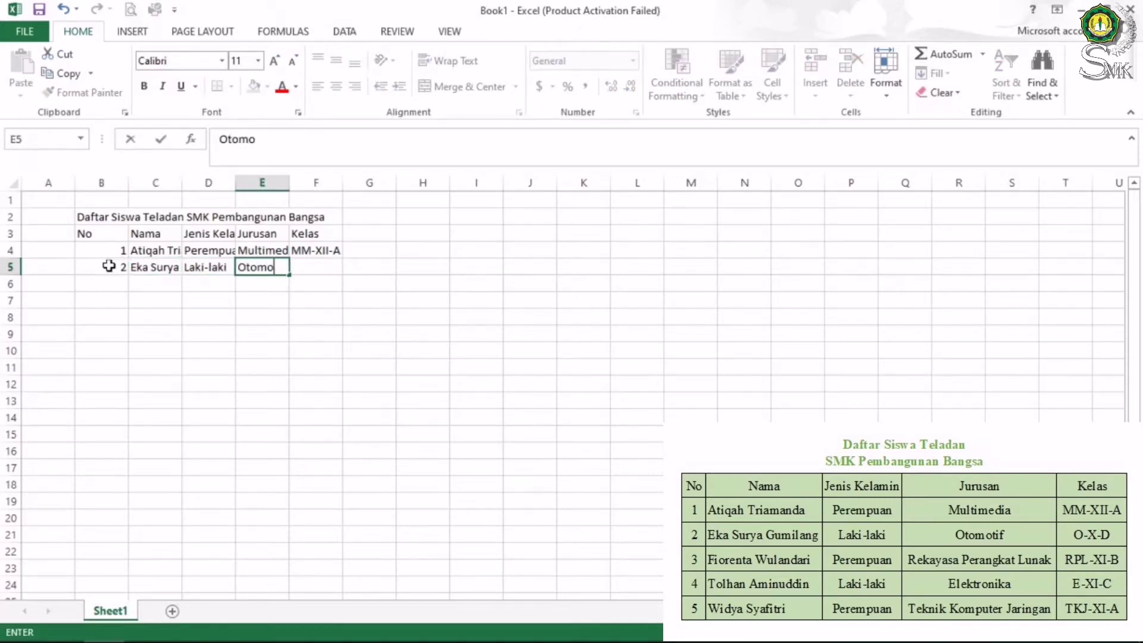
type("motif")
key("Tab")
type("O-X-D")
key("Return")
Enter record 3 in row 6: a student's name, Perempuan, Rekayasa Perangkat Lunak, RPL-XI-B
type("3")
key("Tab")
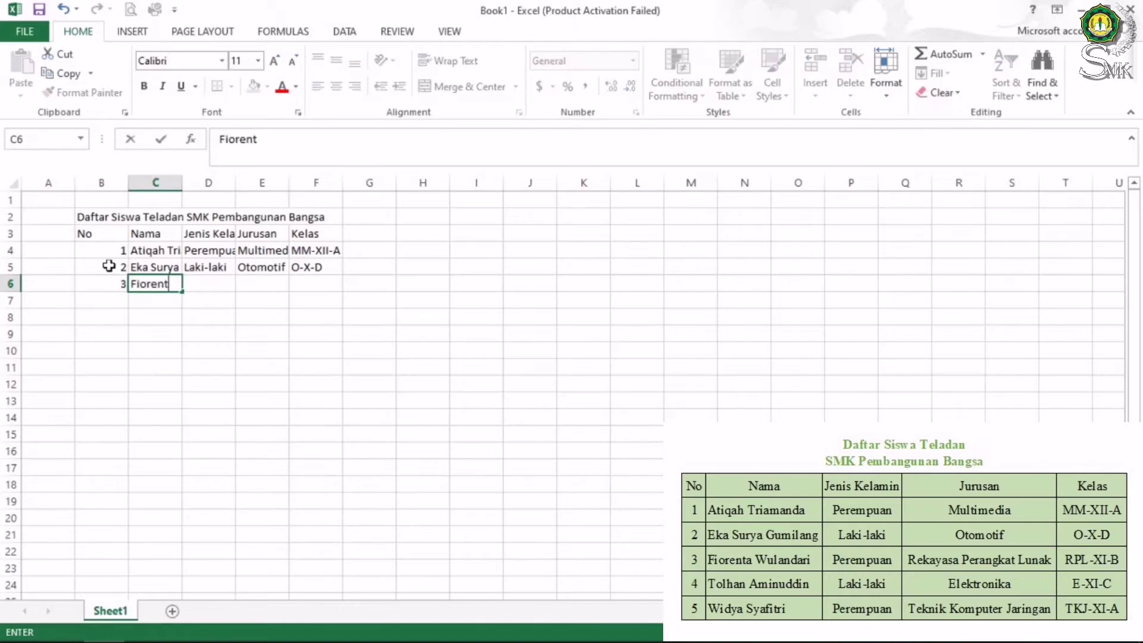
key("Tab")
type("Perempuan")
key("Tab")
type("Rekayasa Perangkat Lunak")
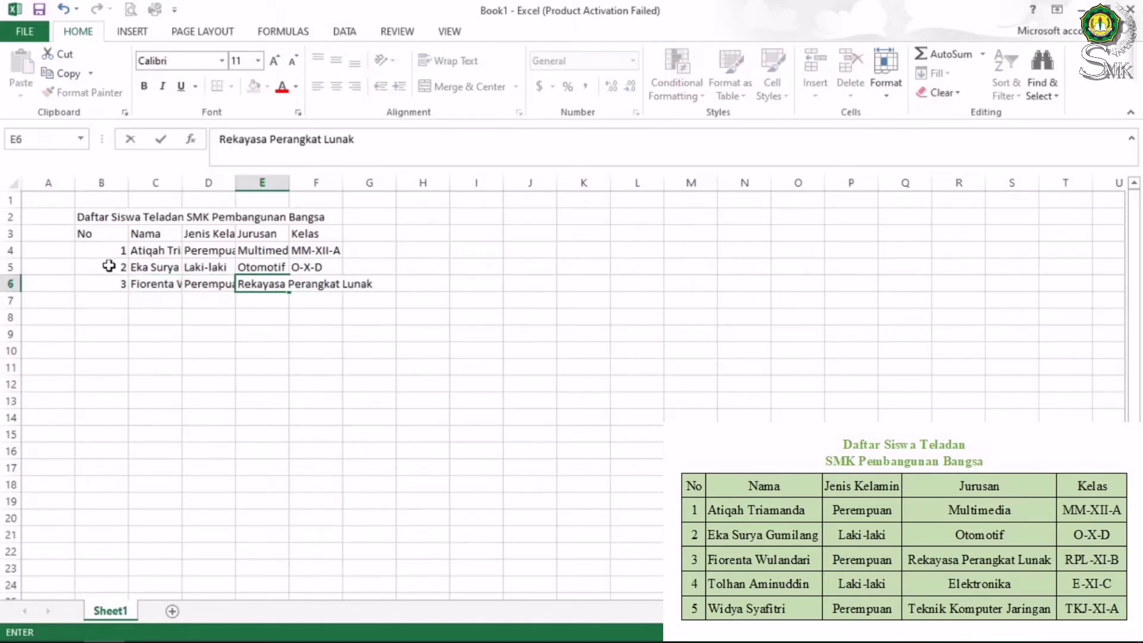
key("Tab")
type("RPL-XI-B")
key("Return")
Enter record 4 in row 7: a student's full name, Laki-laki, Elektronik, E-XI-C
type("4")
key("Tab")
key("Tab")
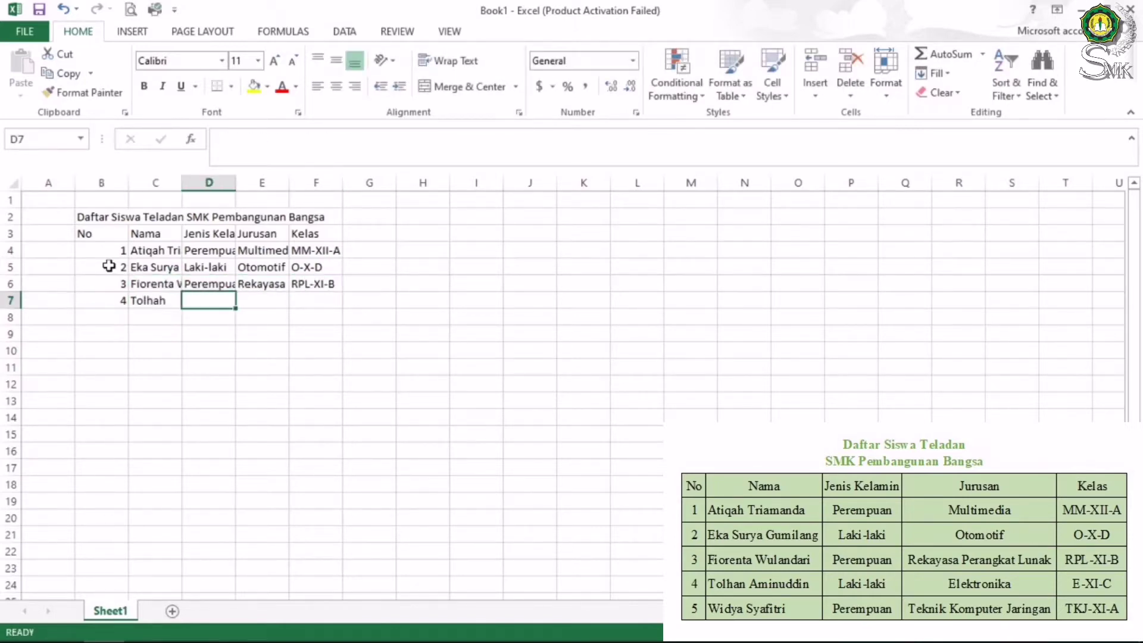
double_click(172, 300)
key("Tab")
type("Laki-laki")
key("Tab")
type("Elektronika")
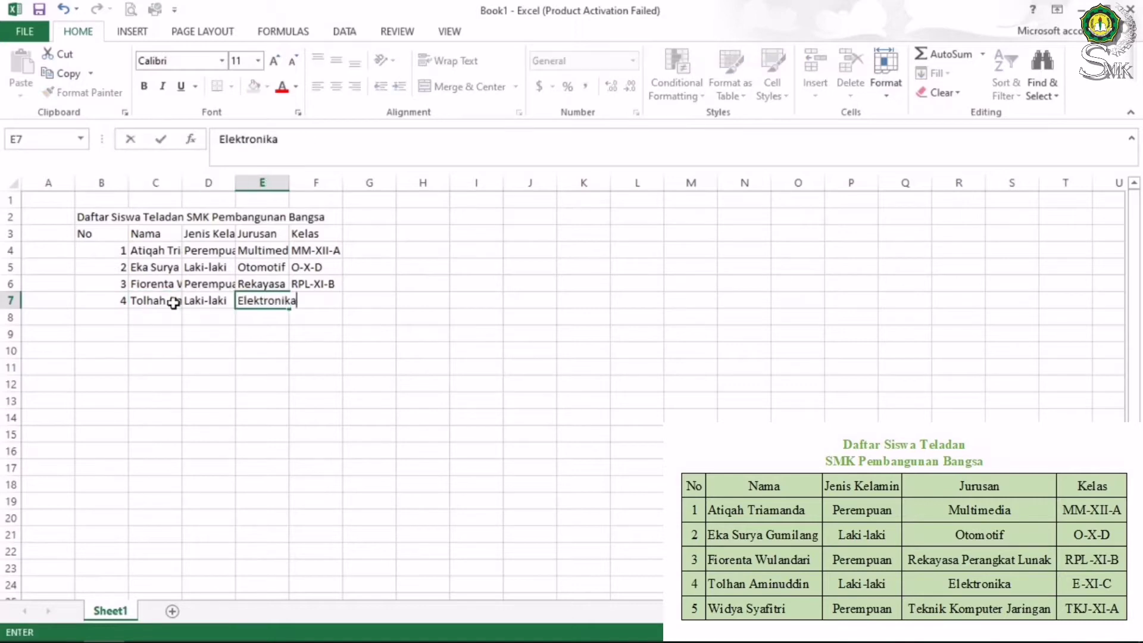
key("Tab")
type("E-XI-C")
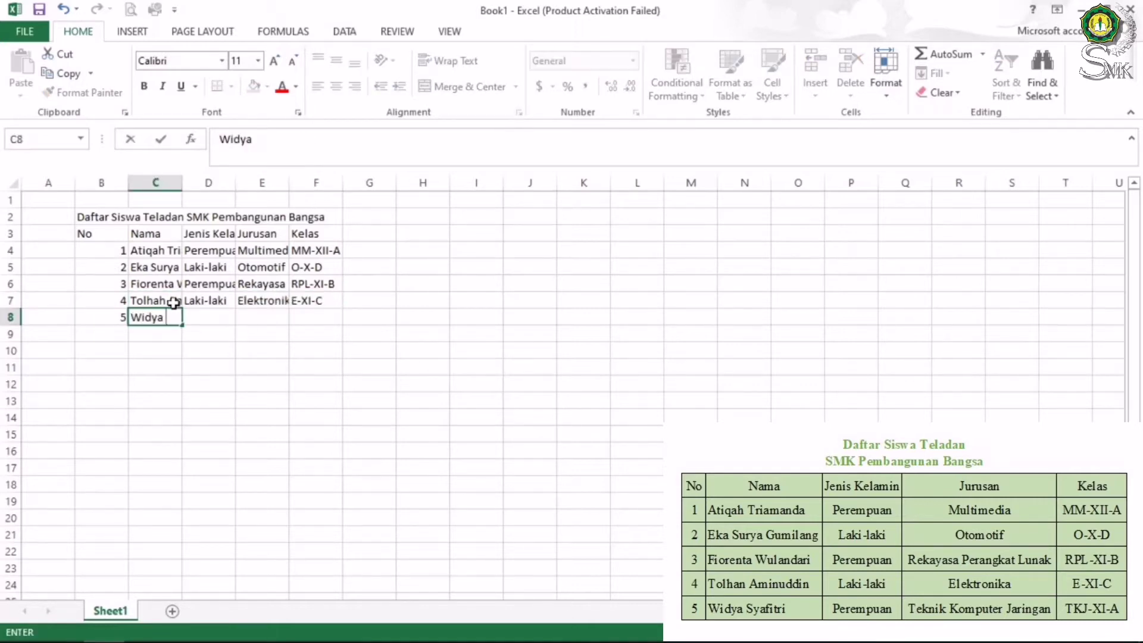
Enter record 5 in row 8: a student's name, Perempuan, Teknik Komputer Jaringan, TKJ-XI-A
key("Tab")
type("Perempuan")
key("Tab")
type("Teknik Komputer Jaringan")
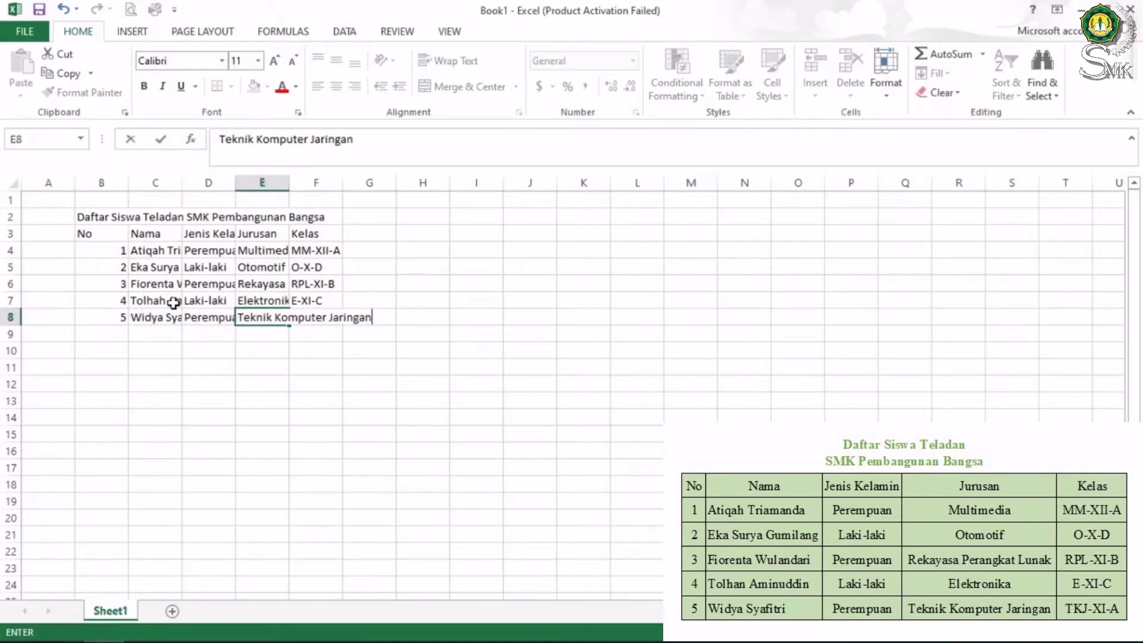
key("Tab")
type("TKJ-XI-A")
key("Return")
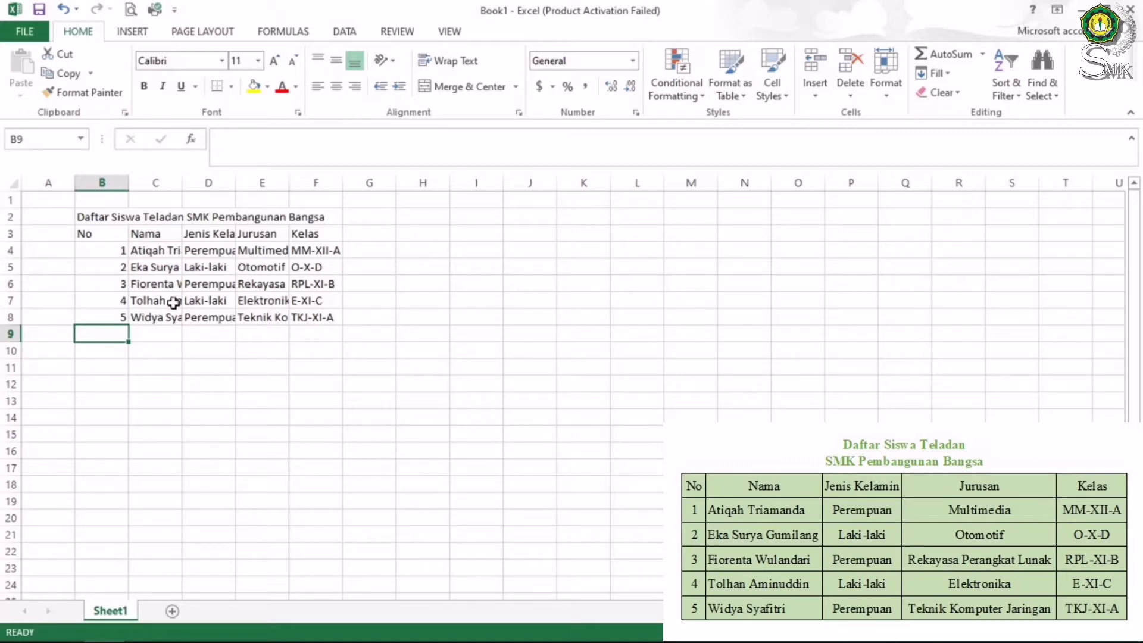
Select B2:F2 and apply Merge & Center to the title, then check the result
left_click(98, 219)
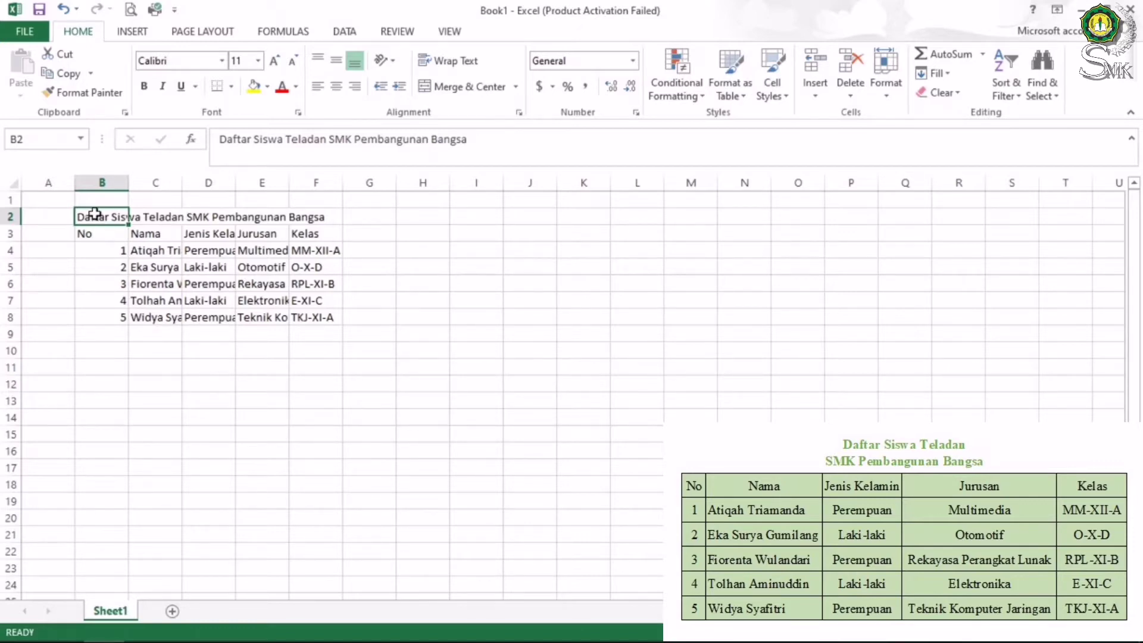
left_click_drag(98, 216, 301, 217)
left_click_drag(84, 214, 334, 219)
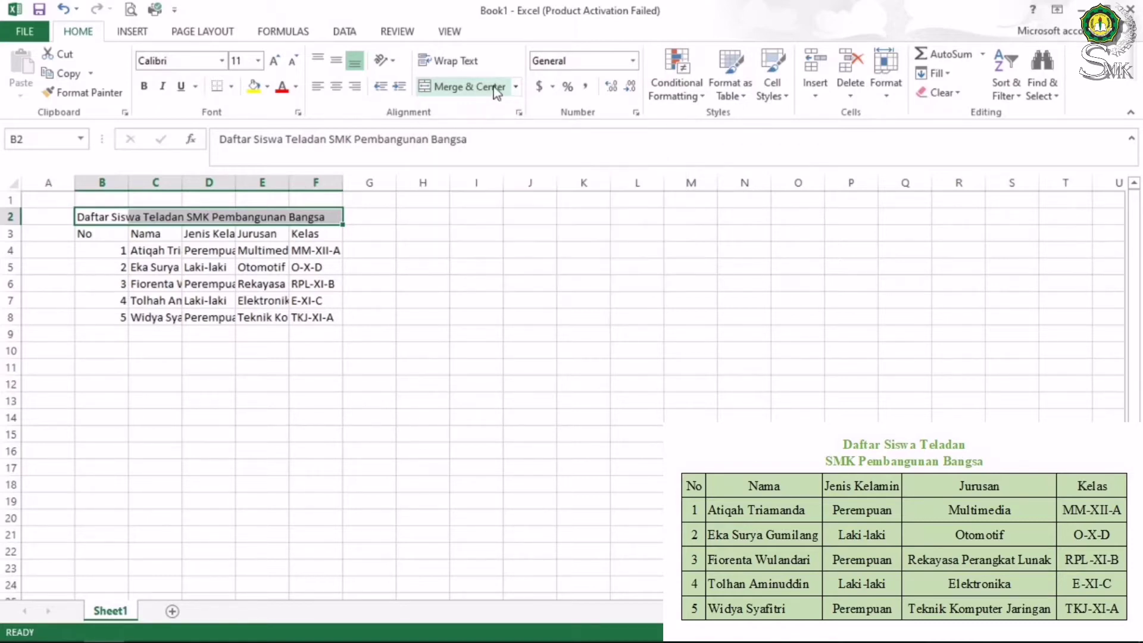
left_click(493, 86)
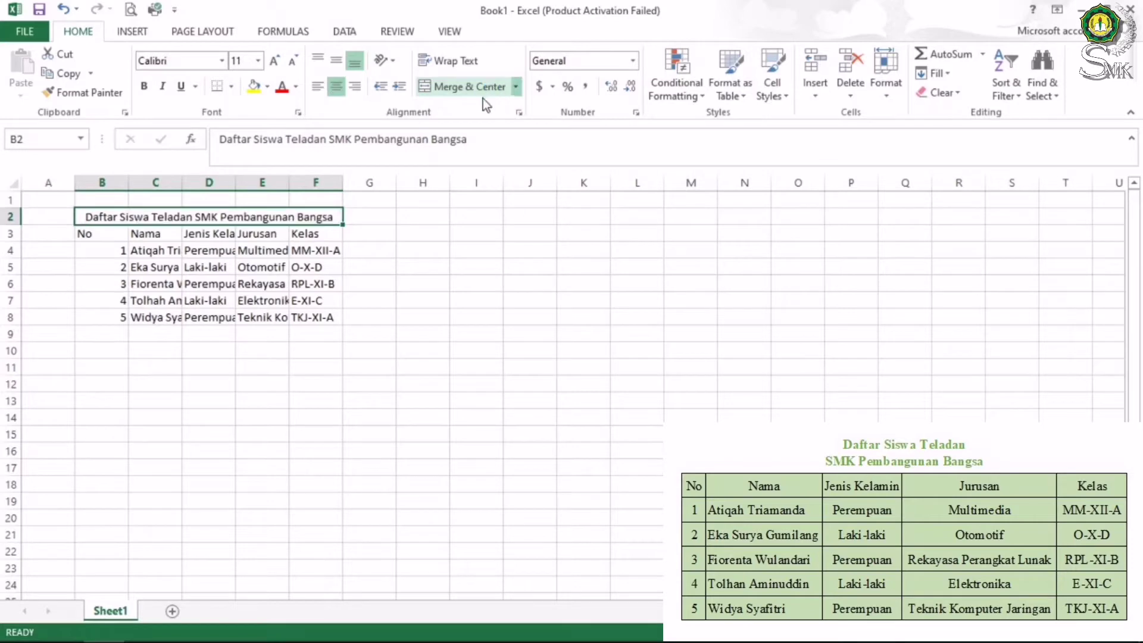
left_click(174, 250)
left_click(99, 215)
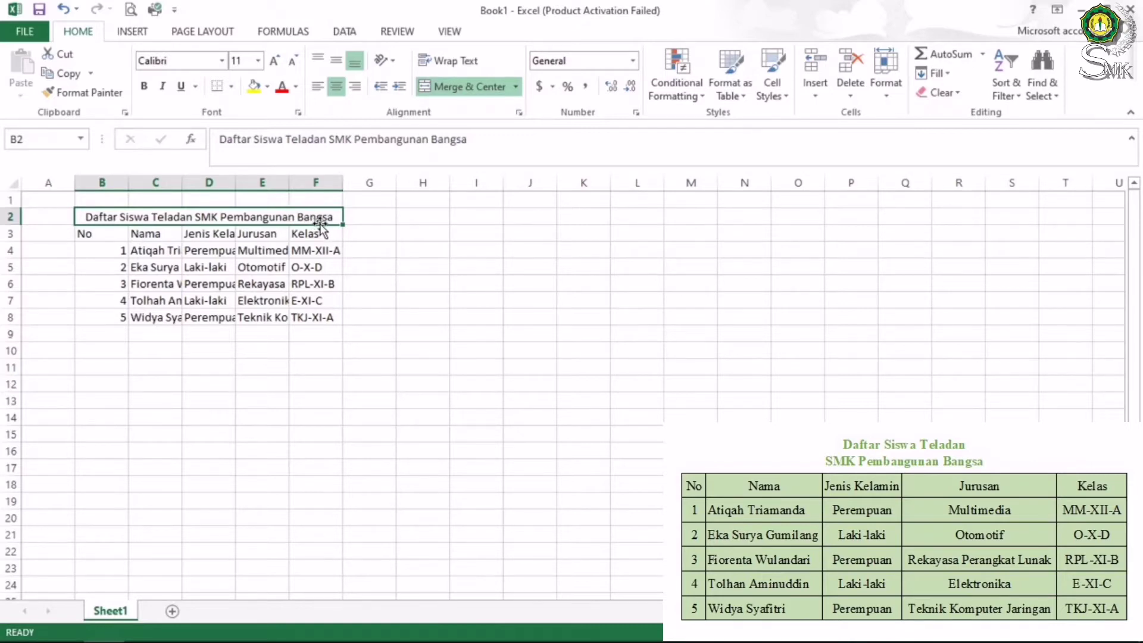
left_click(83, 266)
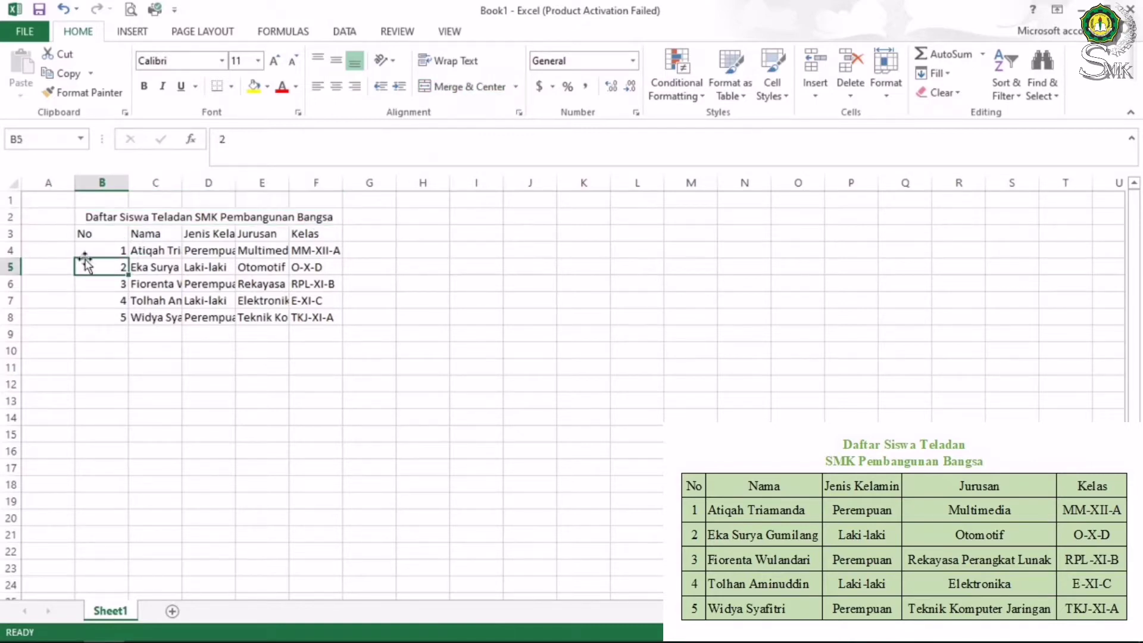
Insert a line break with Alt+Enter before 'SMK' in the merged title
left_click(97, 217)
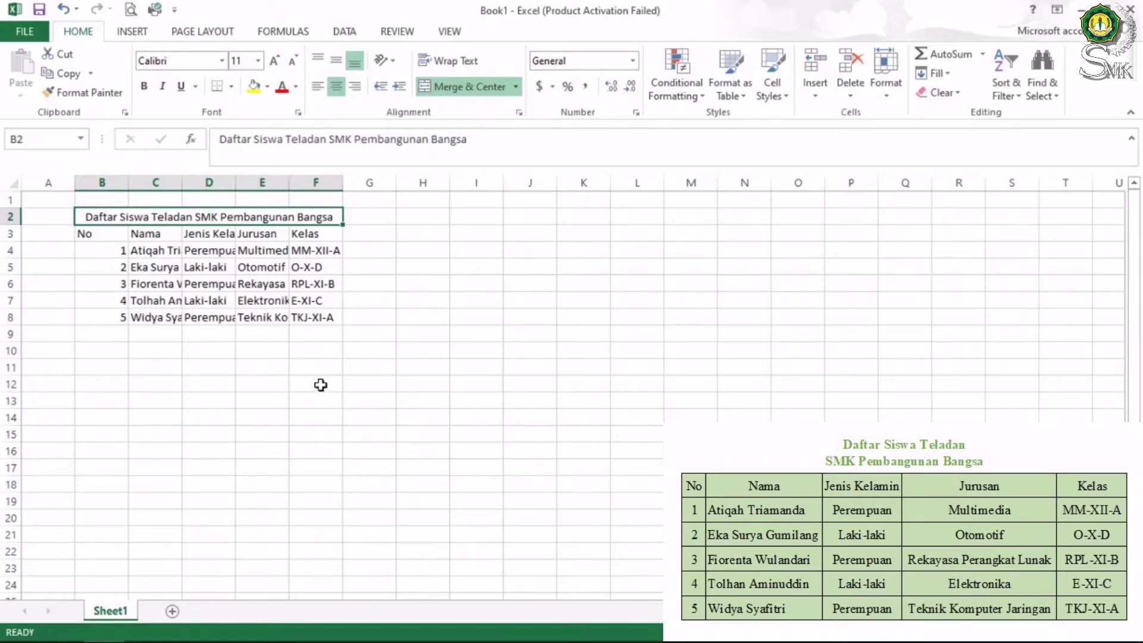
double_click(199, 216)
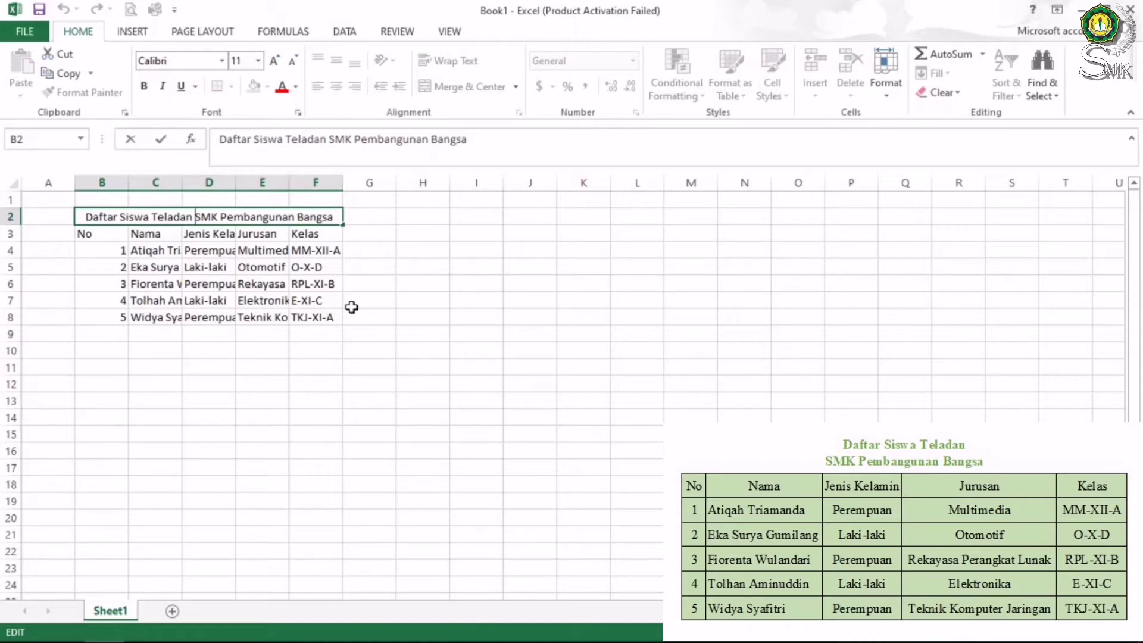
key("Return")
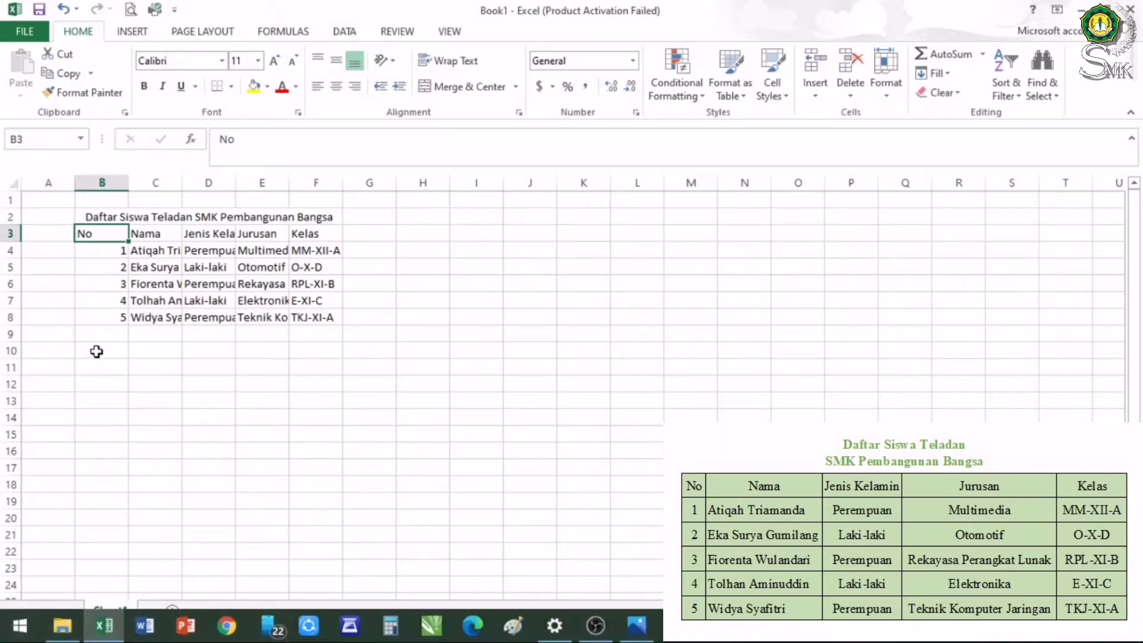
left_click(195, 219)
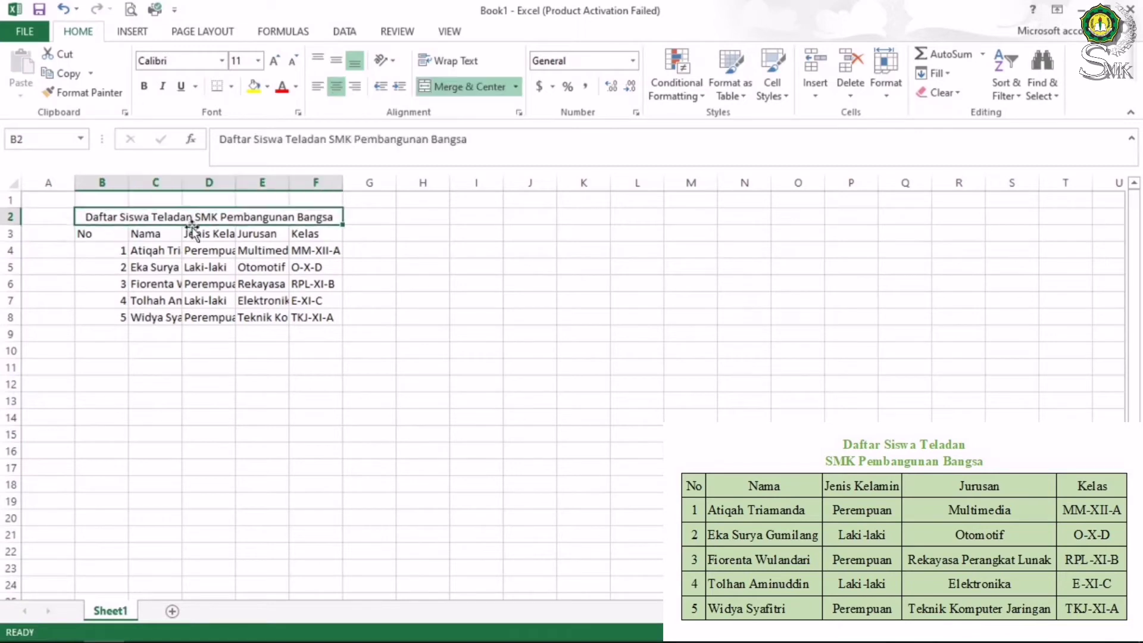
double_click(195, 218)
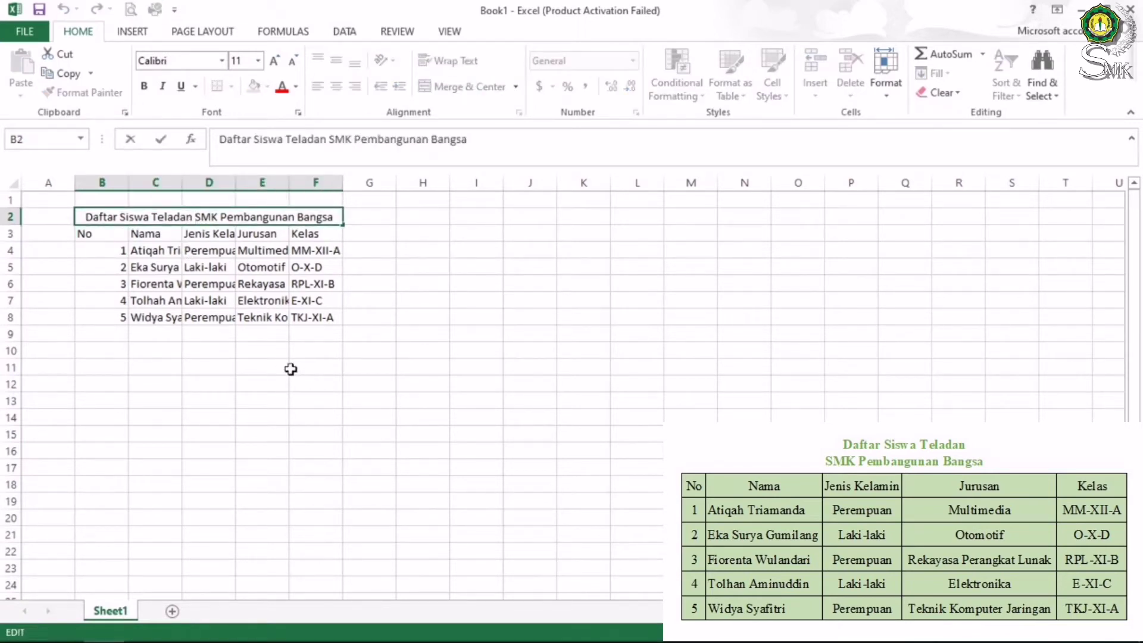
key("alt+Return")
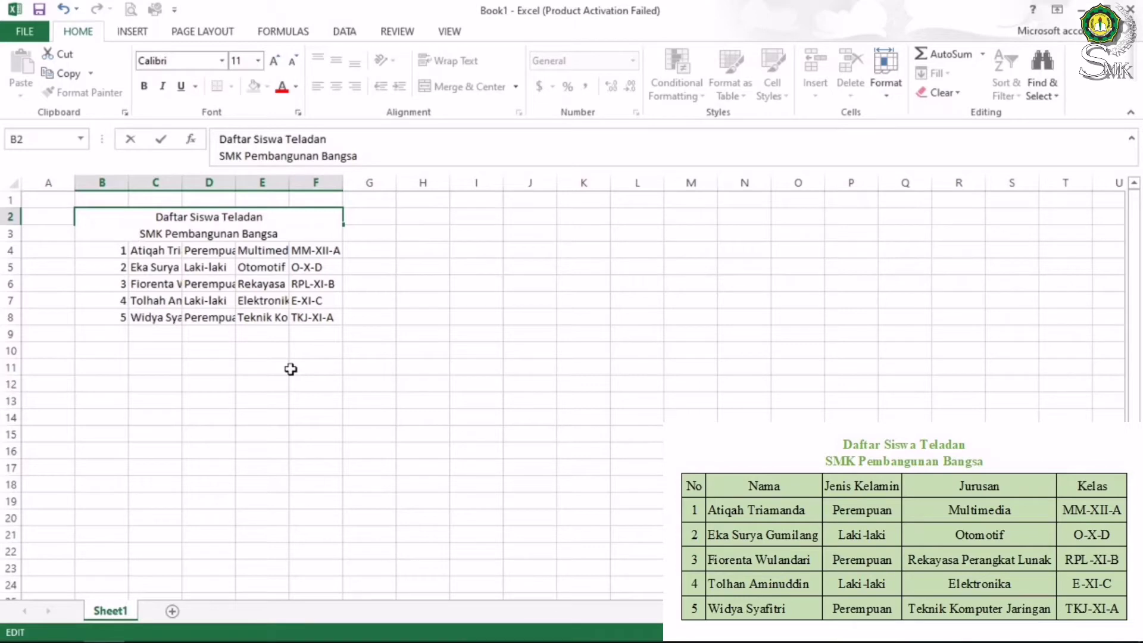
Confirm the two-line title and reapply Merge & Center across B2:F2 with Alt+H, M, C
left_click(185, 250)
left_click(90, 218)
key("shift+Right")
key("shift+Right")
key("shift+Right")
key("shift+Right")
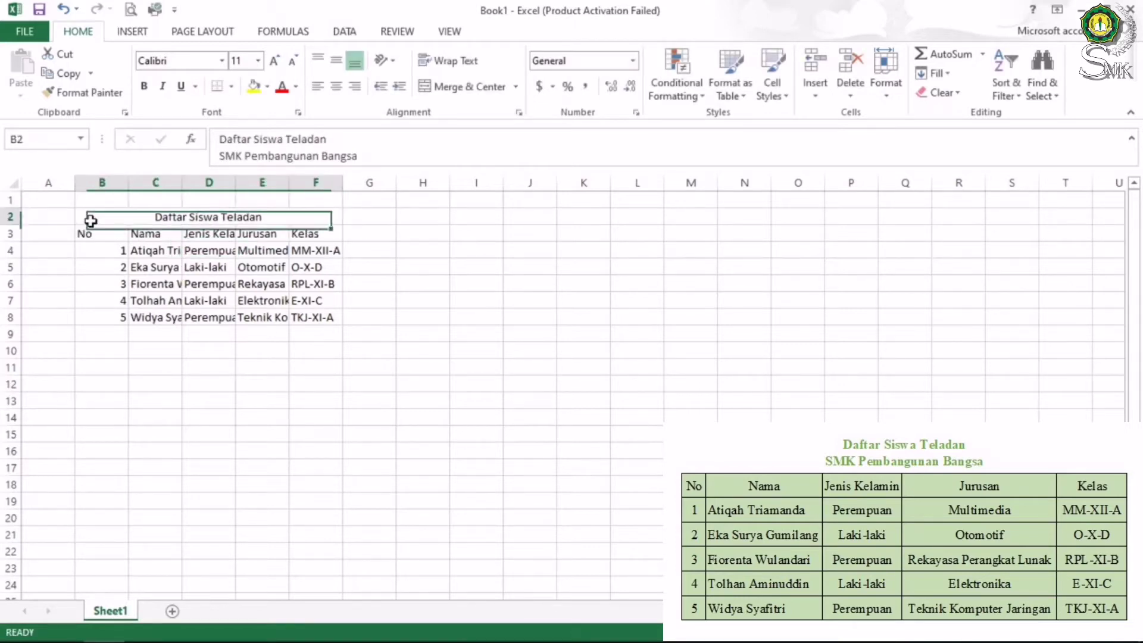
key("alt+h")
key("m")
key("c")
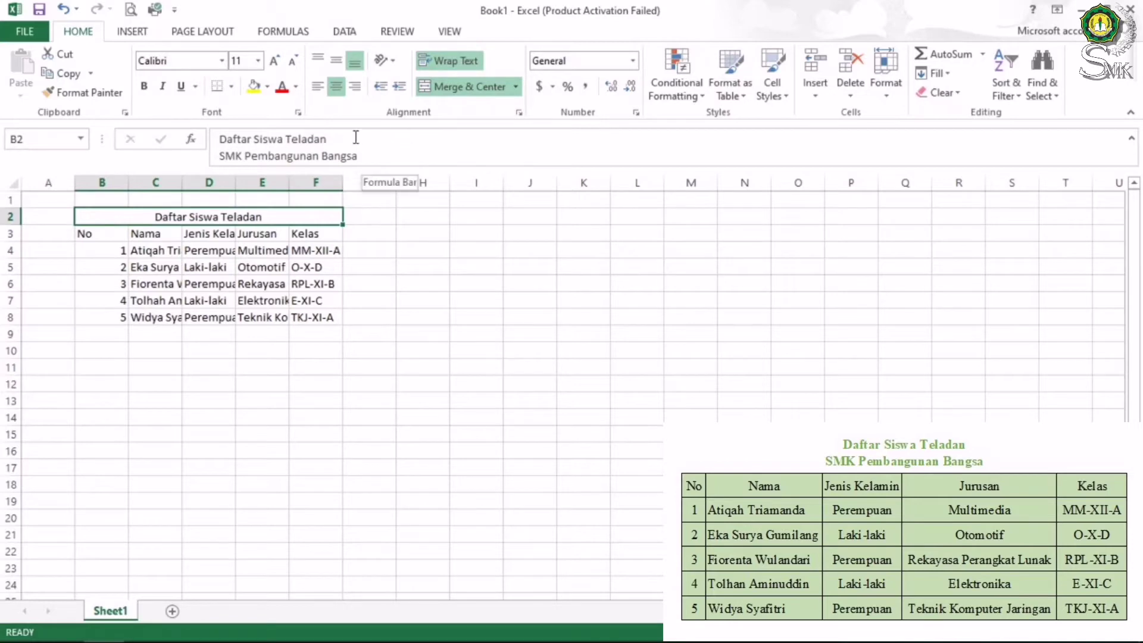
Check the title and cell E8 text in the formula bar, then select row 2
left_click(358, 146)
left_click(317, 433)
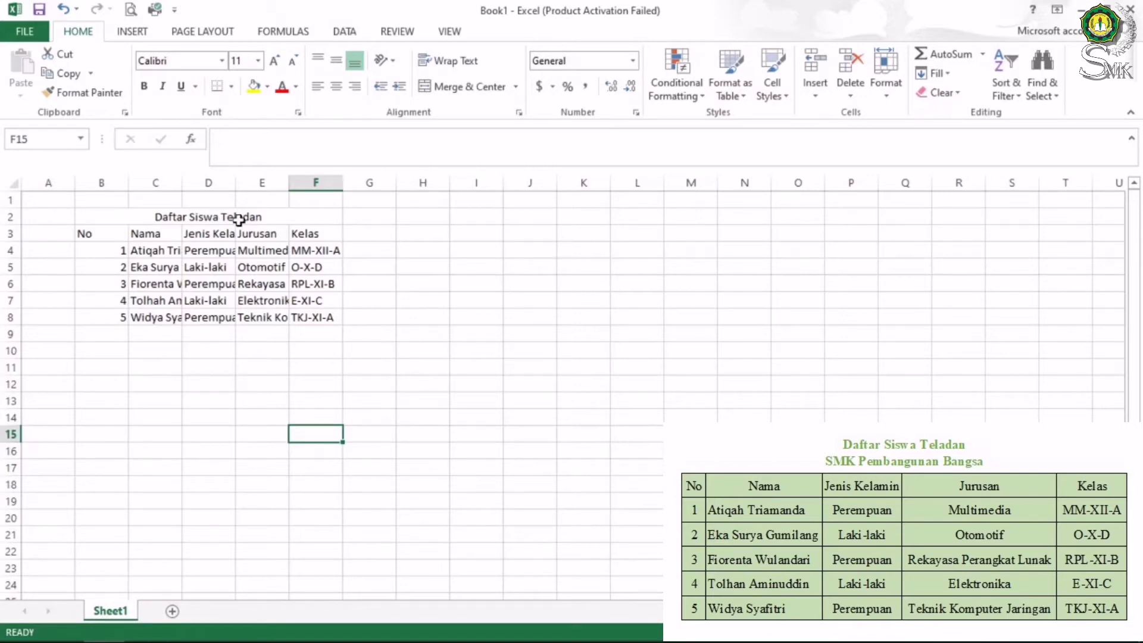
left_click(240, 314)
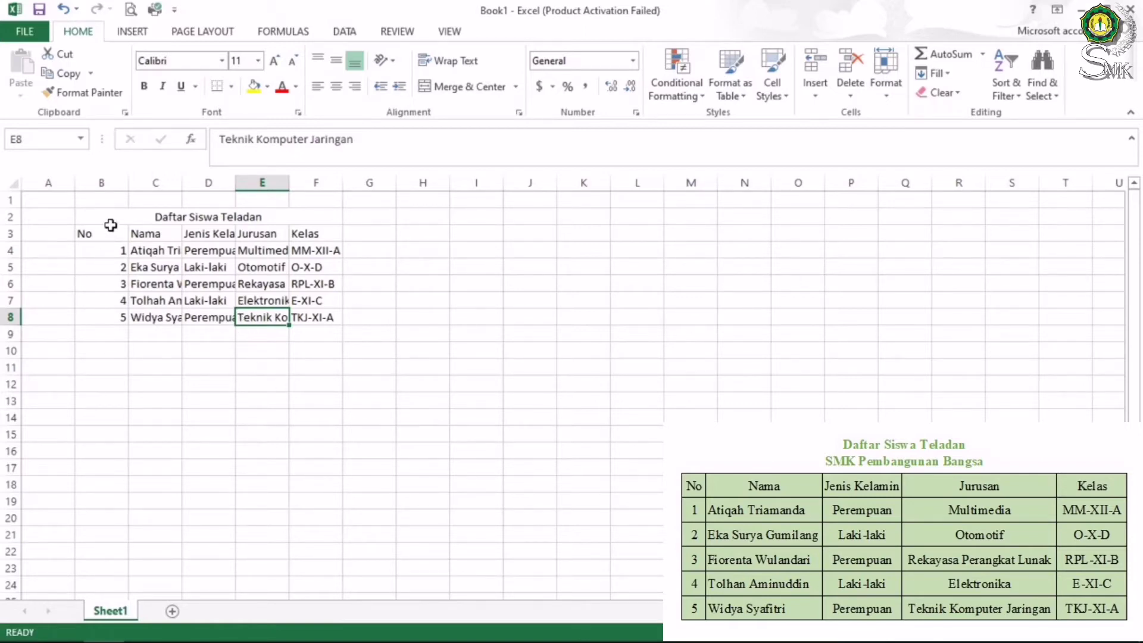
key("Up")
key("Up")
key("Left")
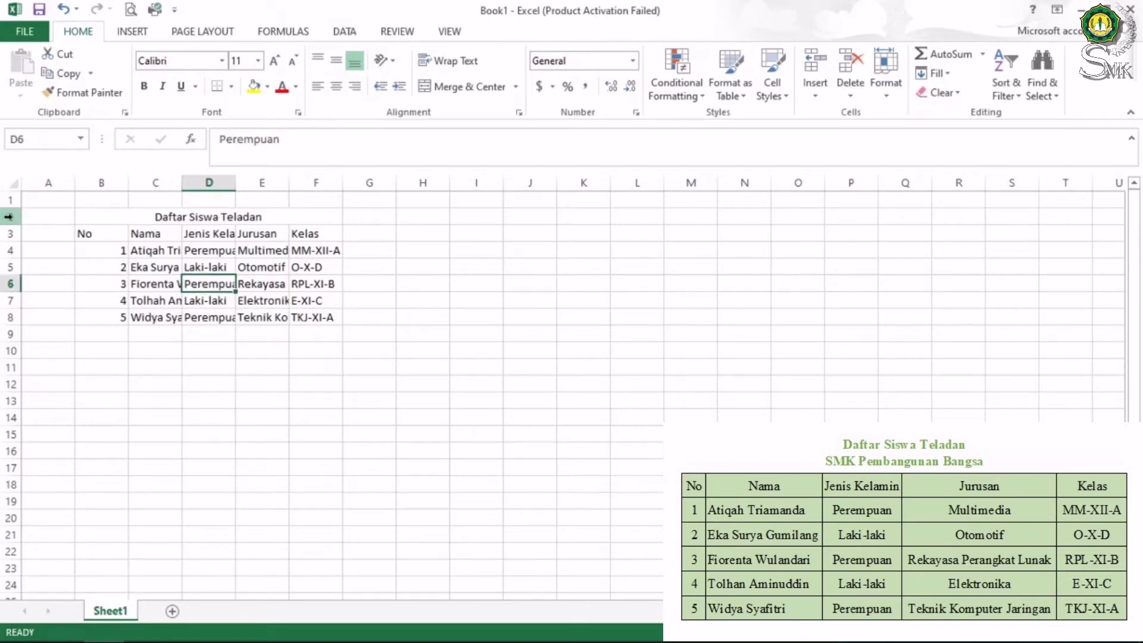
left_click(8, 217)
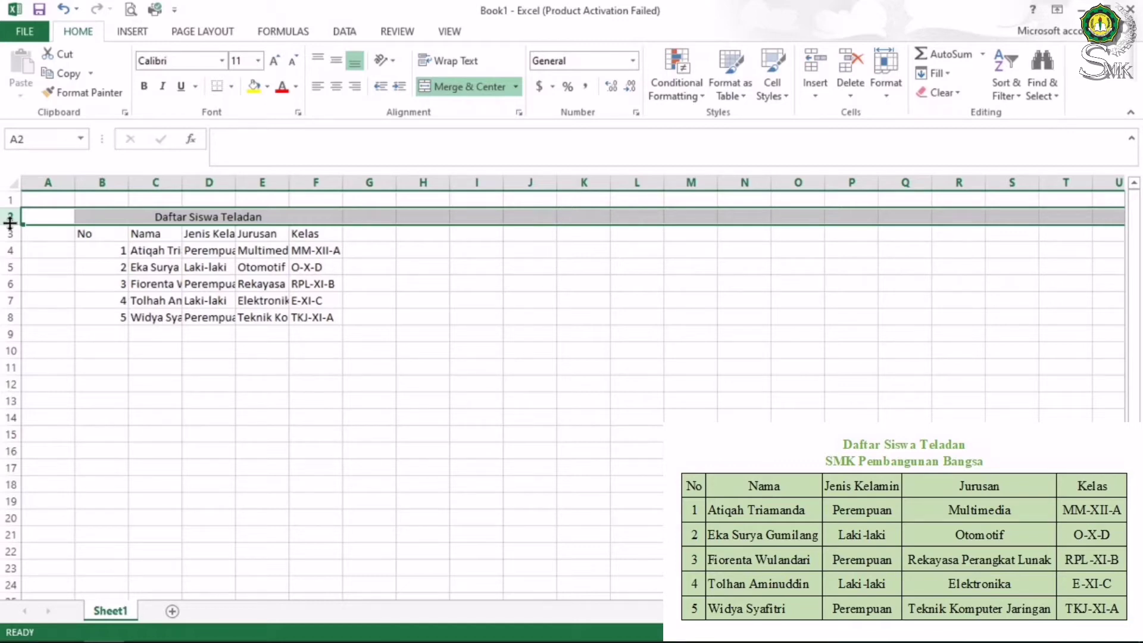
Raise row 2's height to 39 points so both title lines show
left_click_drag(10, 223, 7, 248)
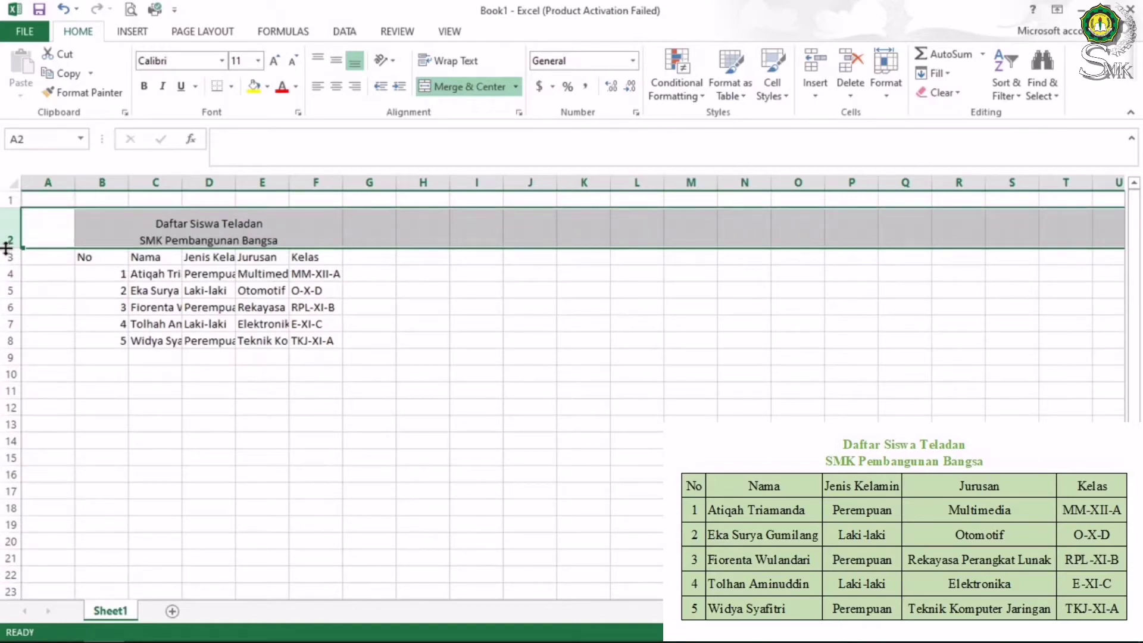
left_click_drag(6, 249, 15, 222)
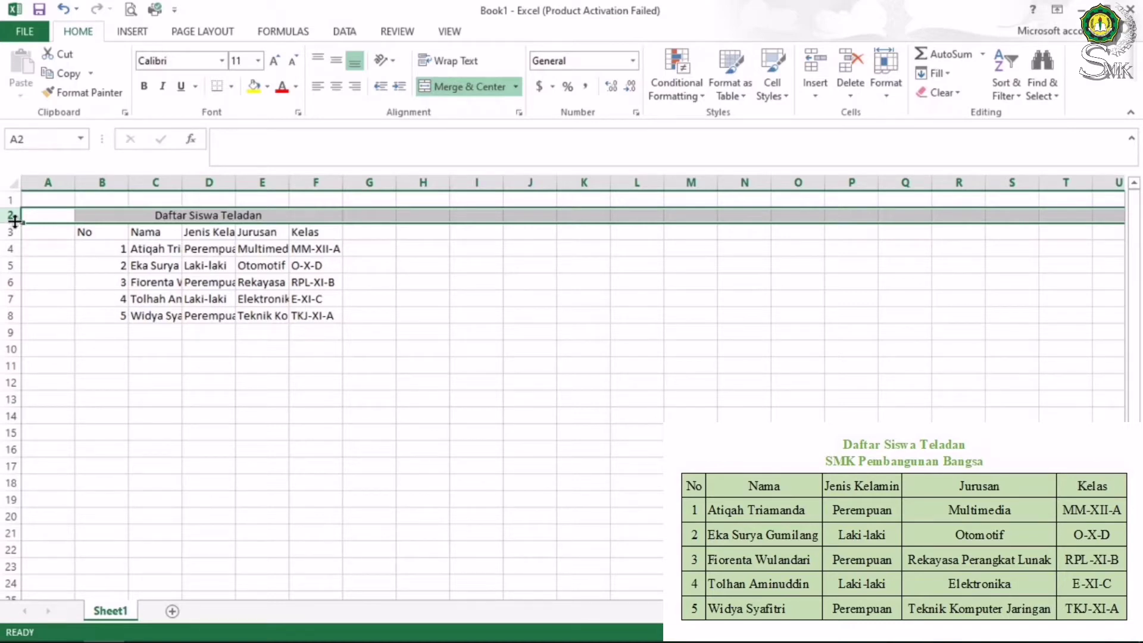
left_click_drag(15, 222, 15, 222)
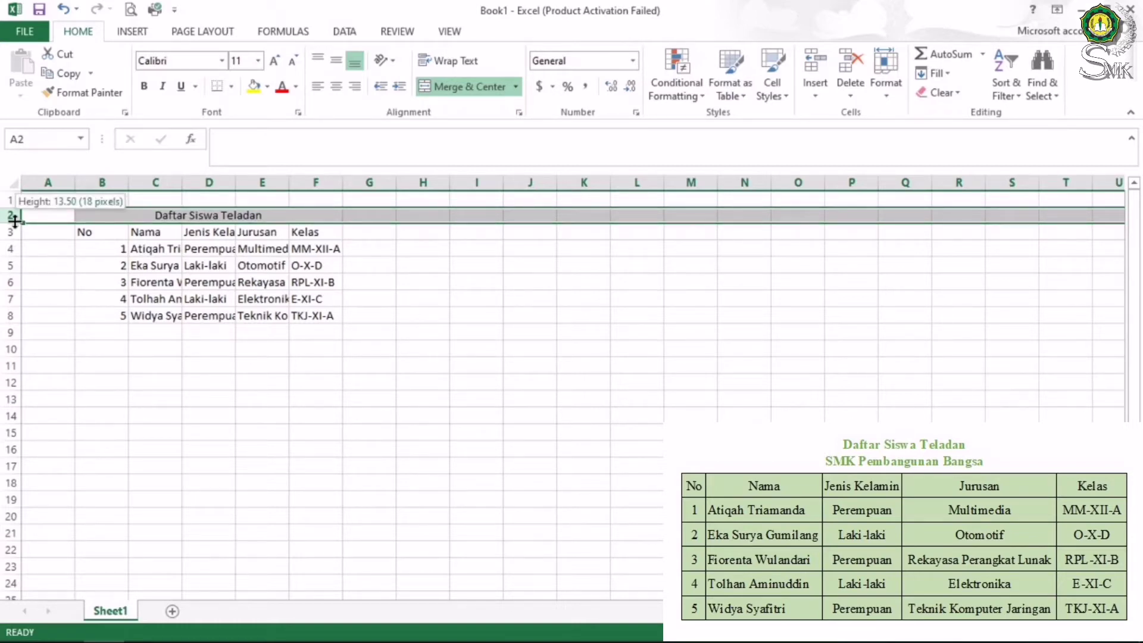
left_click_drag(15, 221, 18, 243)
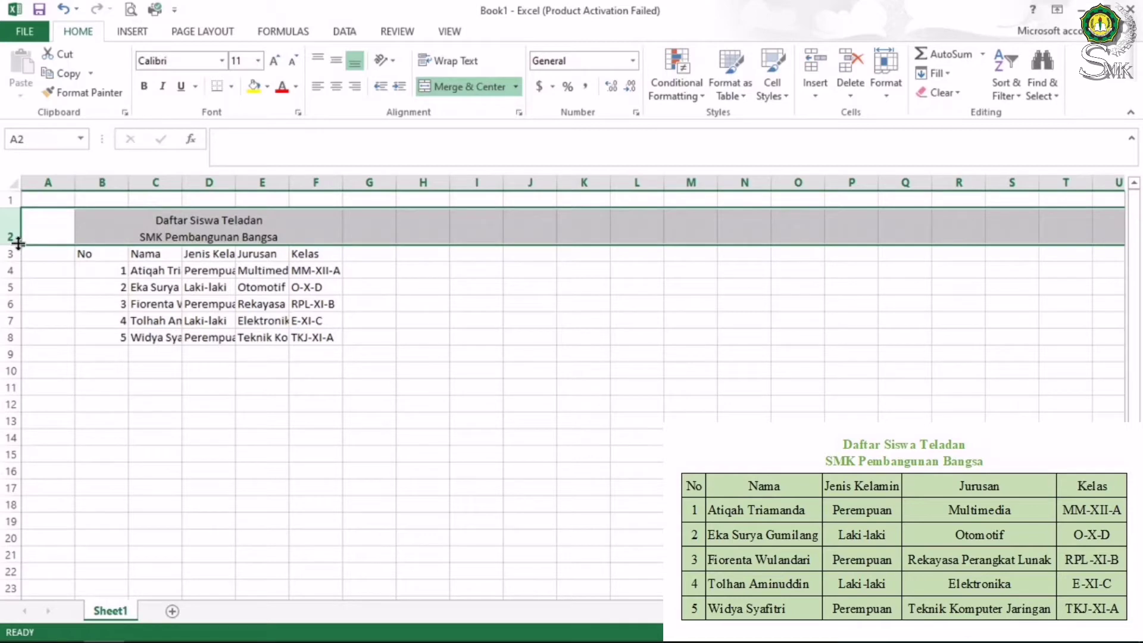
left_click_drag(19, 243, 20, 248)
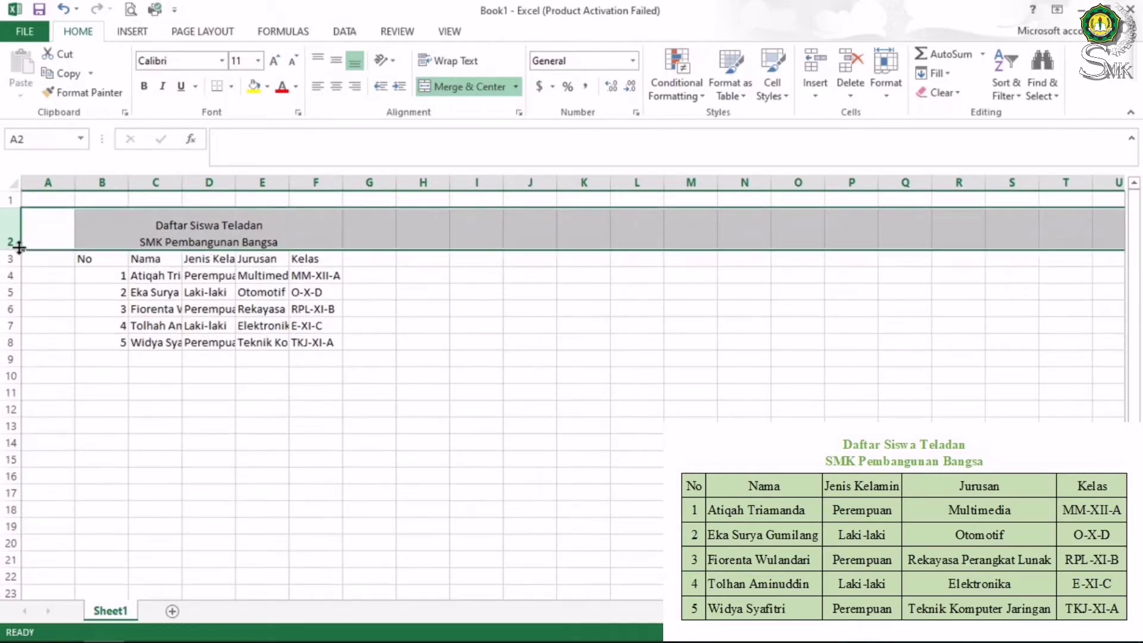
left_click(467, 302)
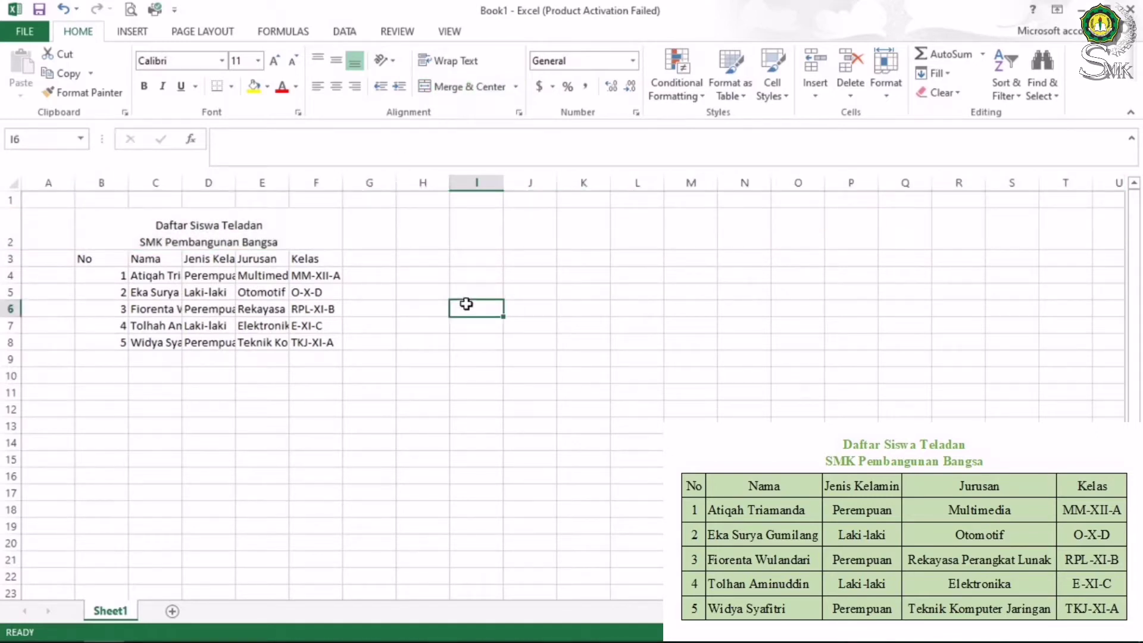
Select B3:F8, from the No header to the last class entry
left_click(99, 259)
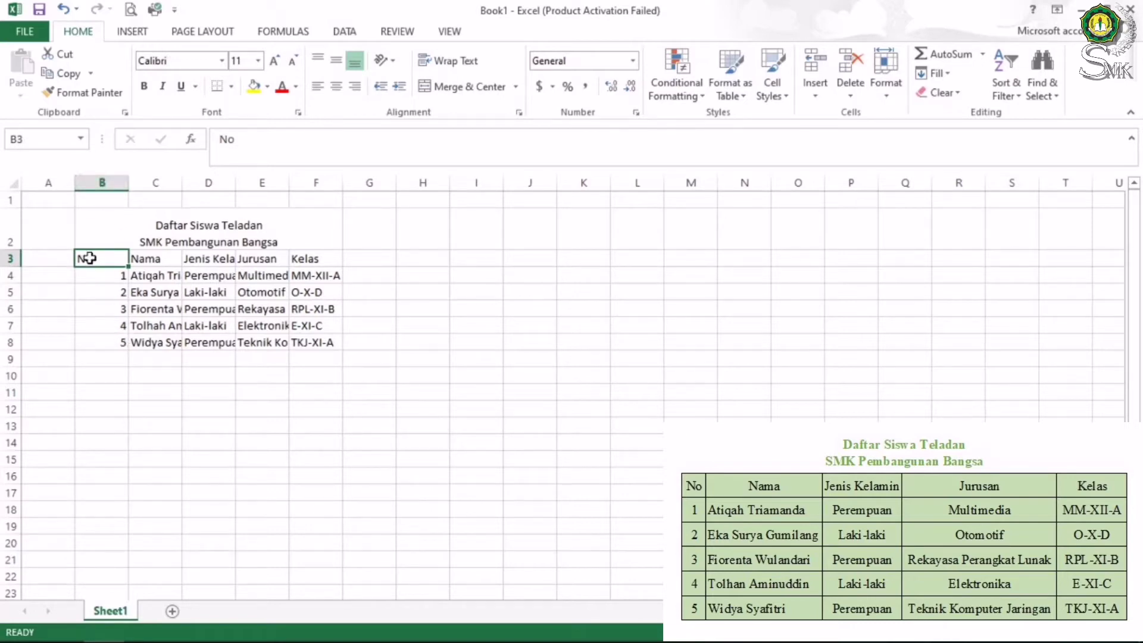
left_click(309, 345)
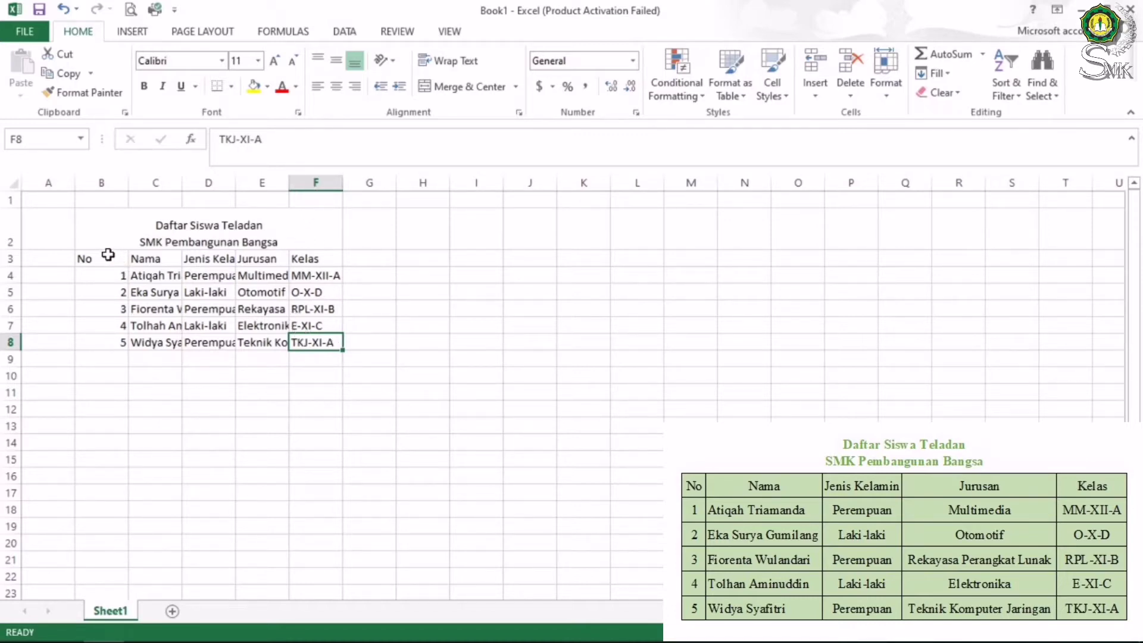
left_click_drag(108, 255, 308, 342)
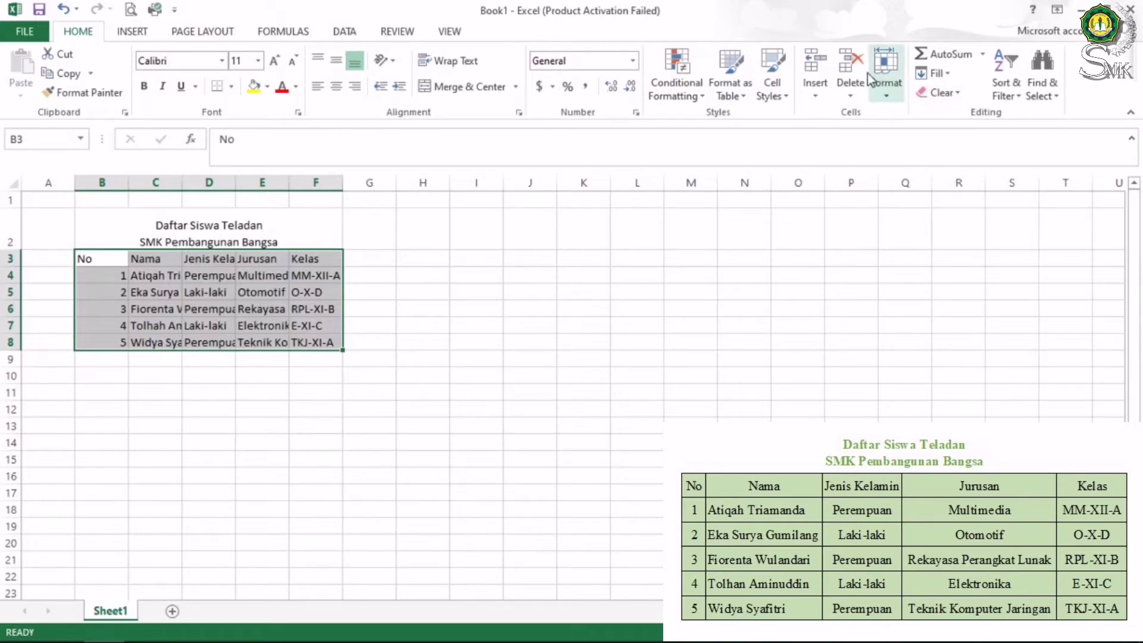
AutoFit the widths of columns B–F from the Home > Format menu
left_click(894, 96)
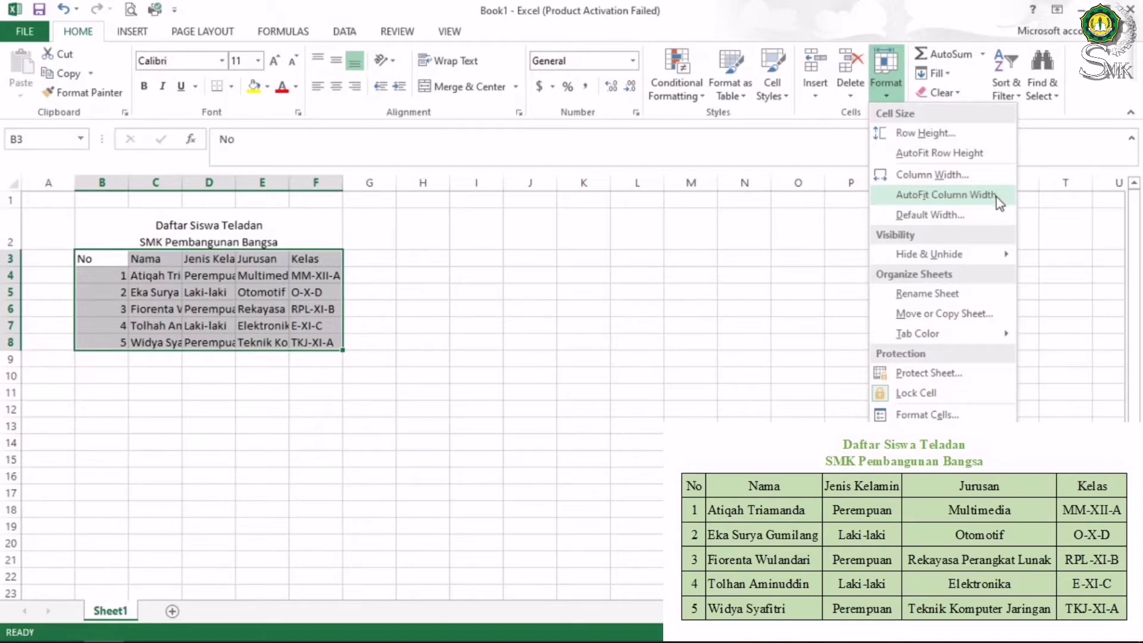
left_click(998, 201)
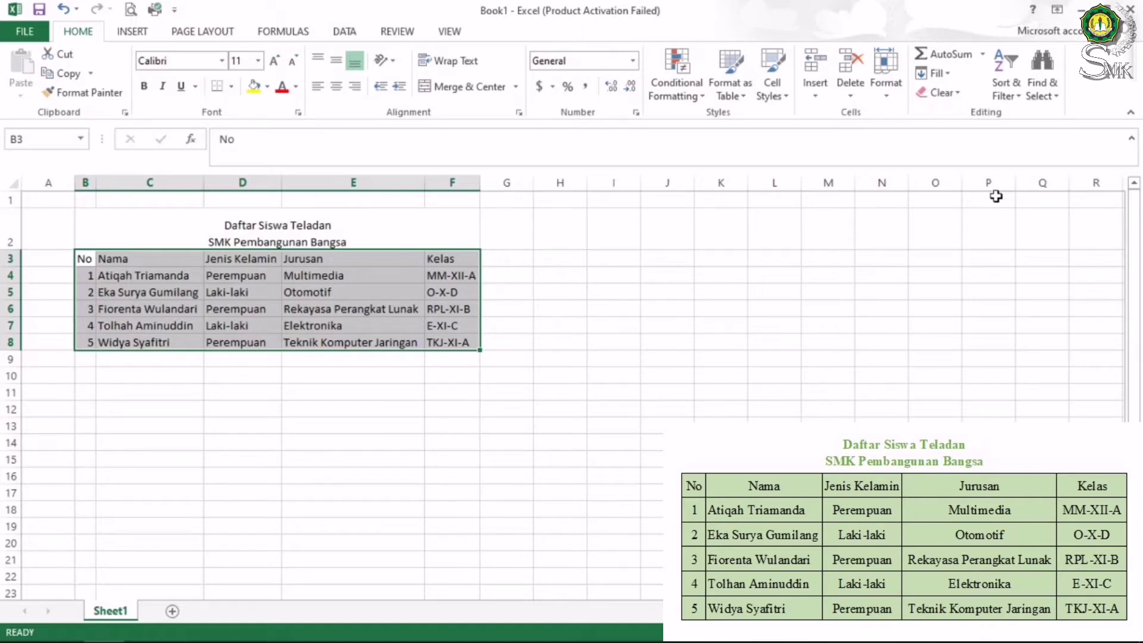
Apply All Borders to every cell of the B3:F8 student table
left_click(614, 375)
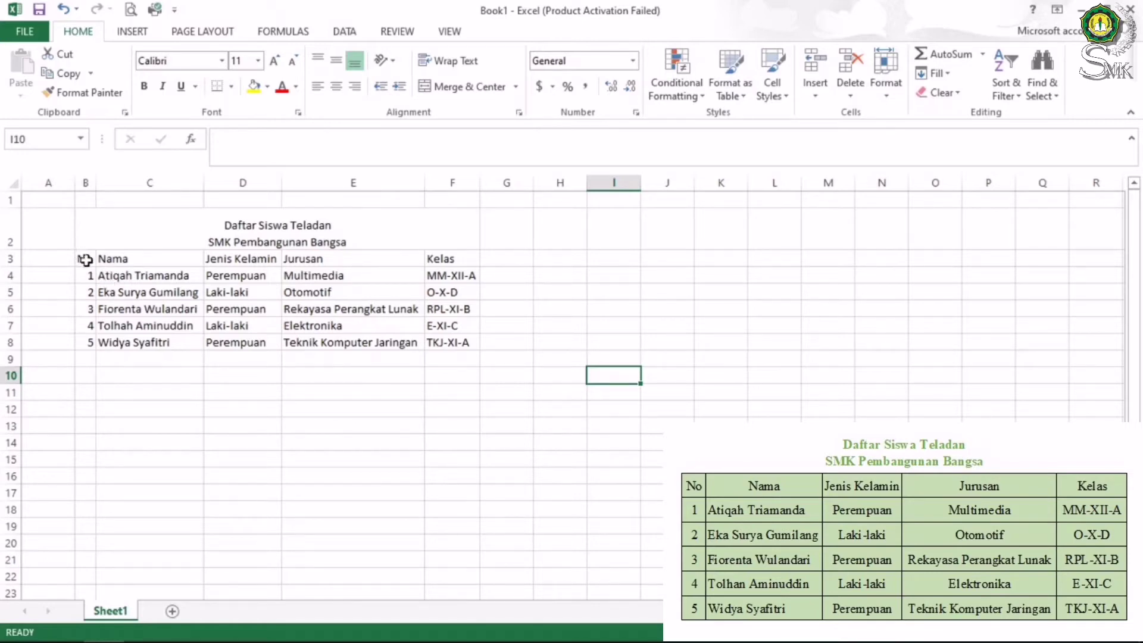
left_click_drag(85, 258, 448, 351)
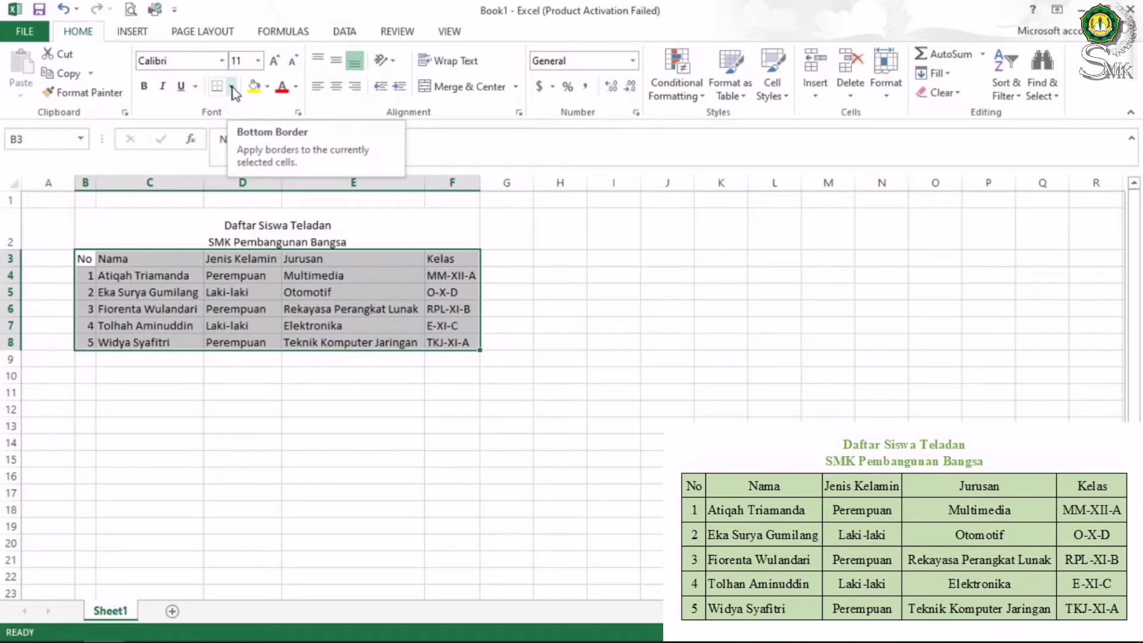
left_click(231, 87)
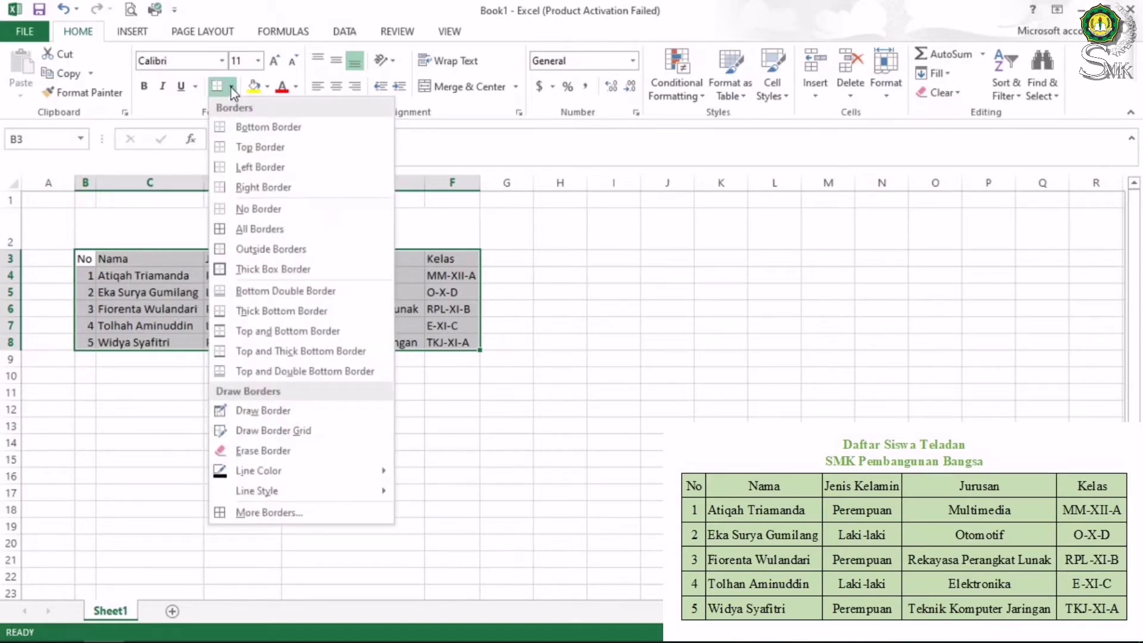
left_click(274, 229)
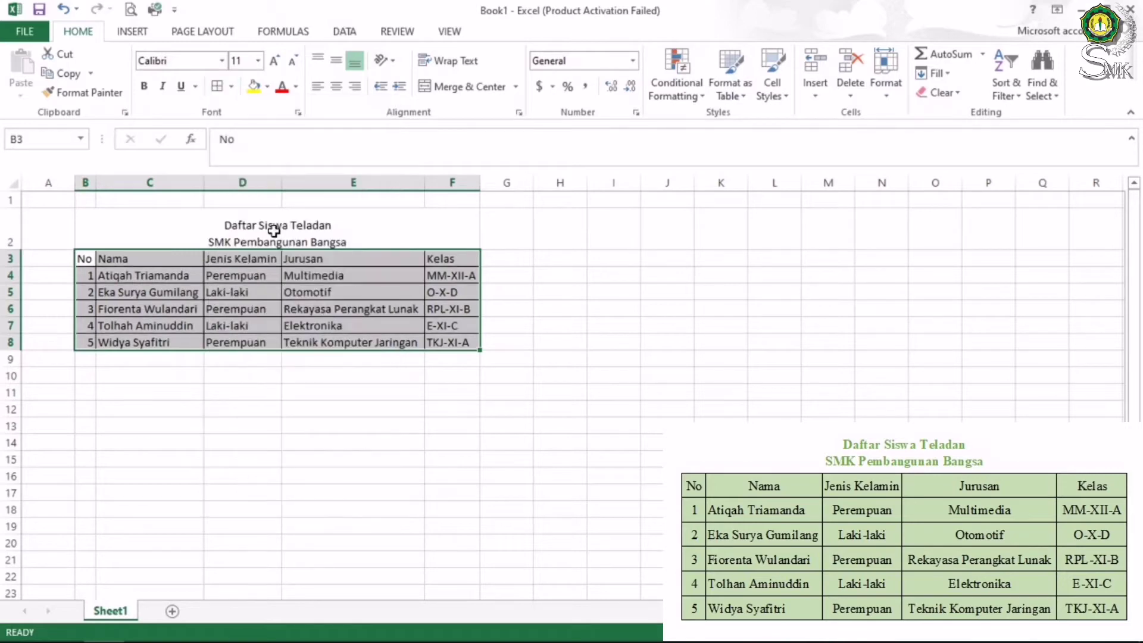
left_click(287, 374)
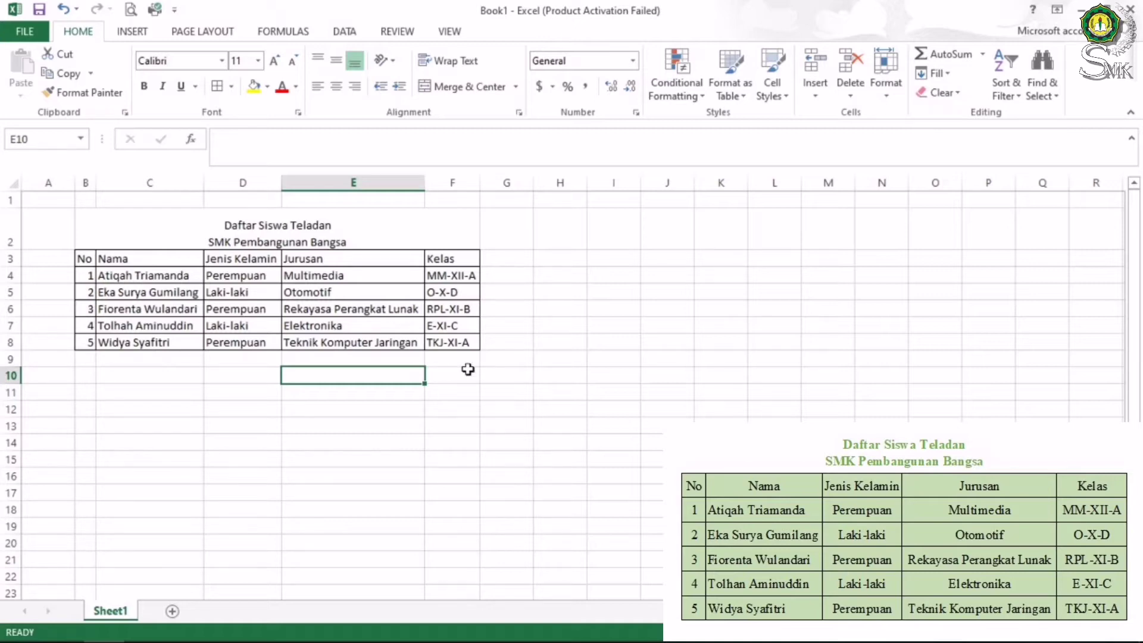
left_click(130, 9)
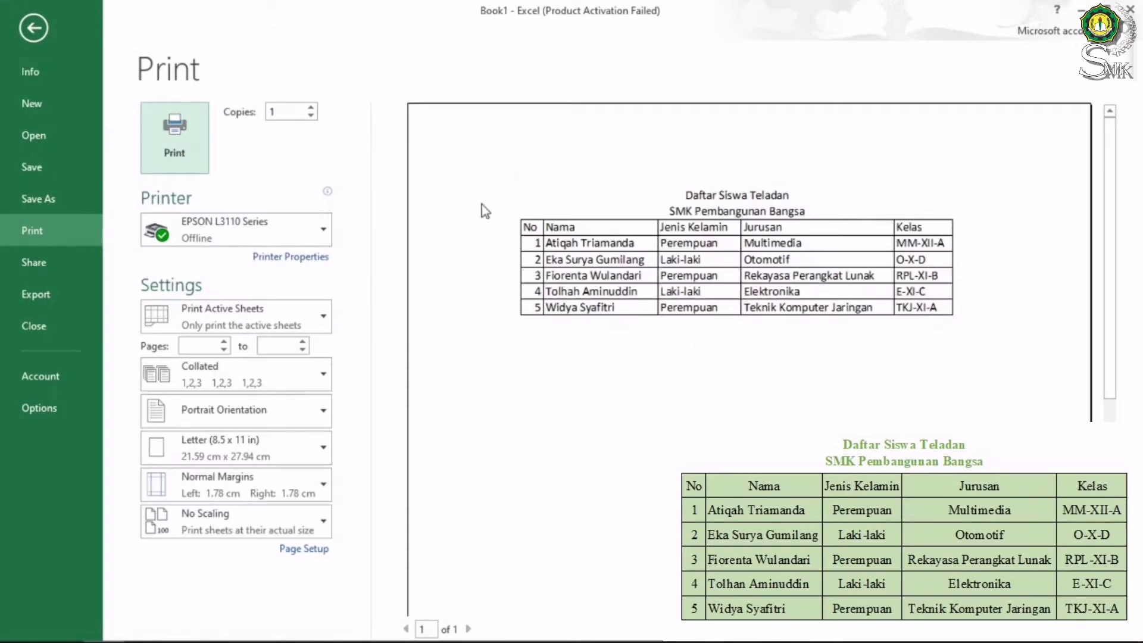
left_click(41, 31)
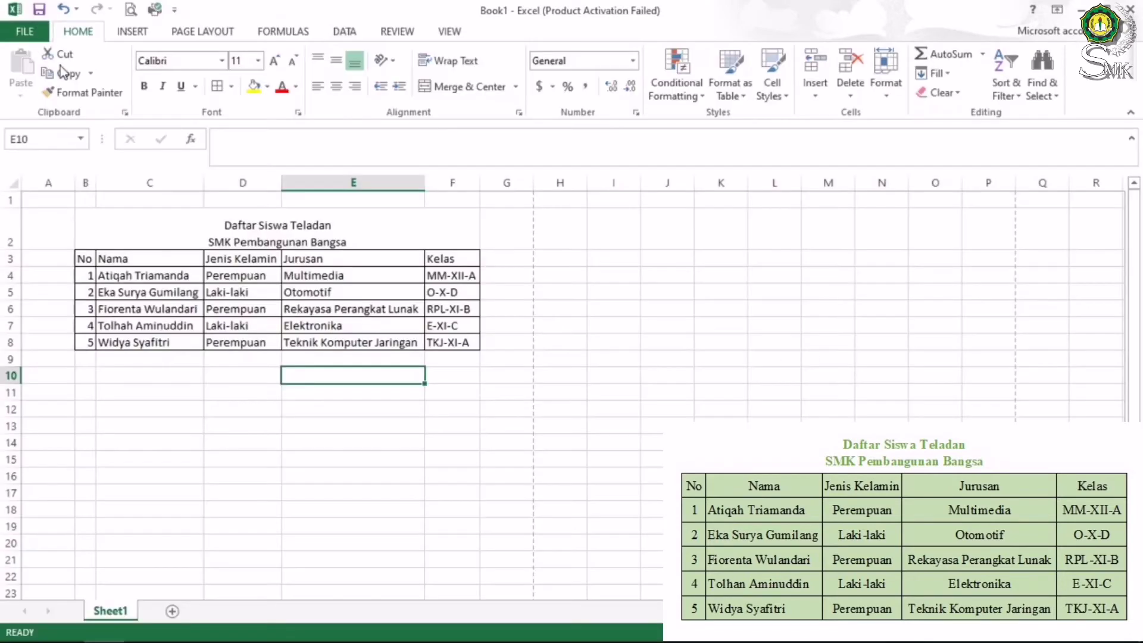
left_click(243, 445)
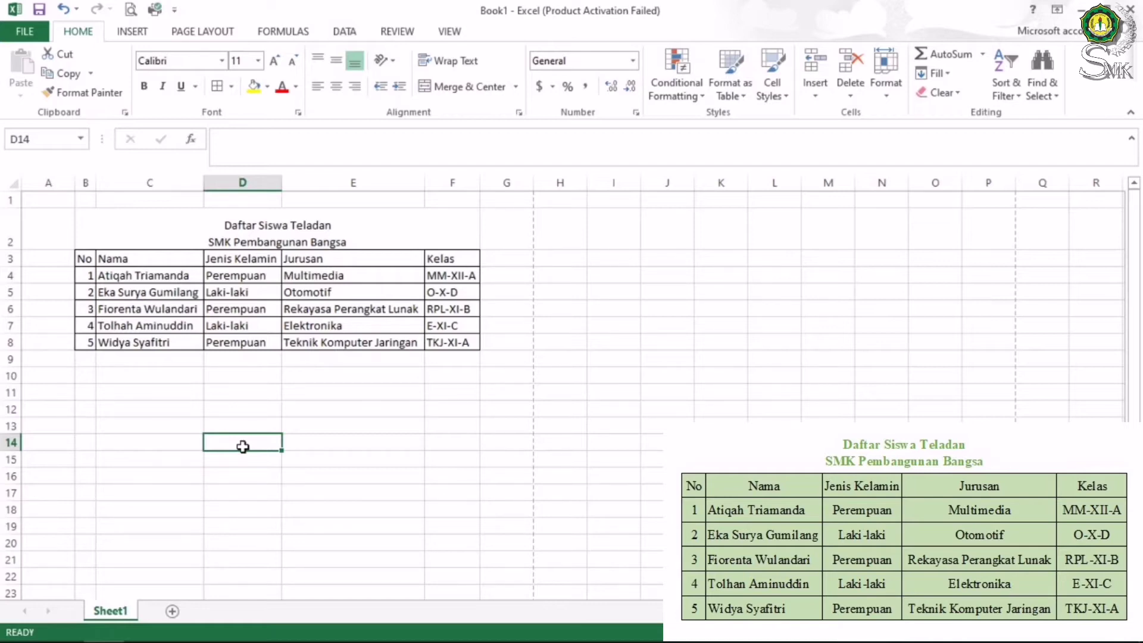
Middle-align the merged two-line title in B2 so it sits vertically centred in its row
left_click(267, 244)
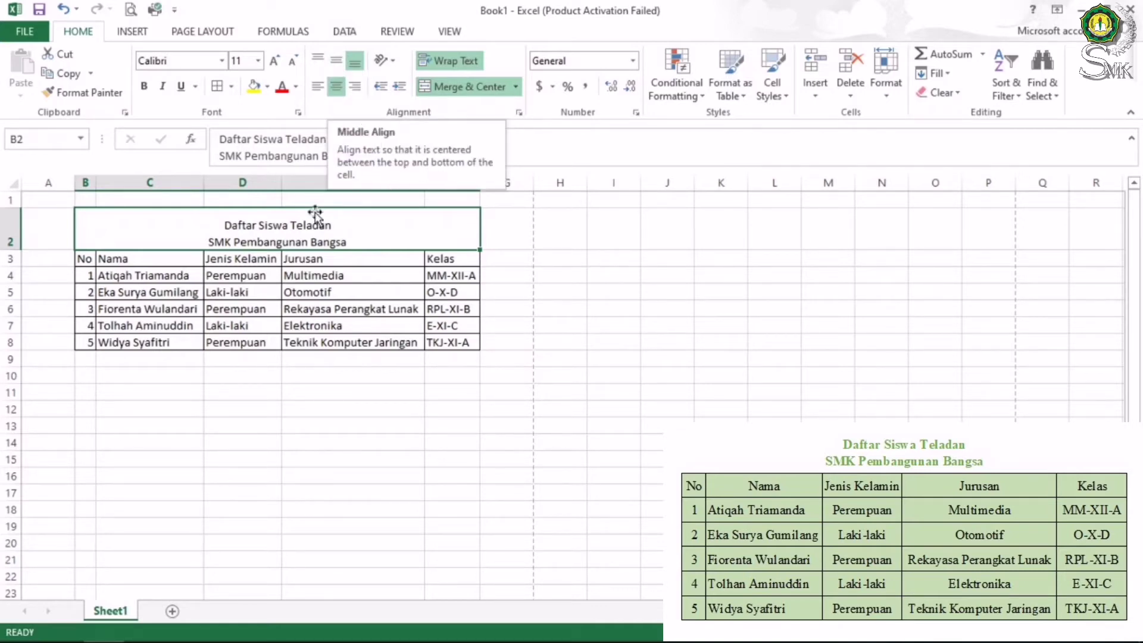
left_click(337, 61)
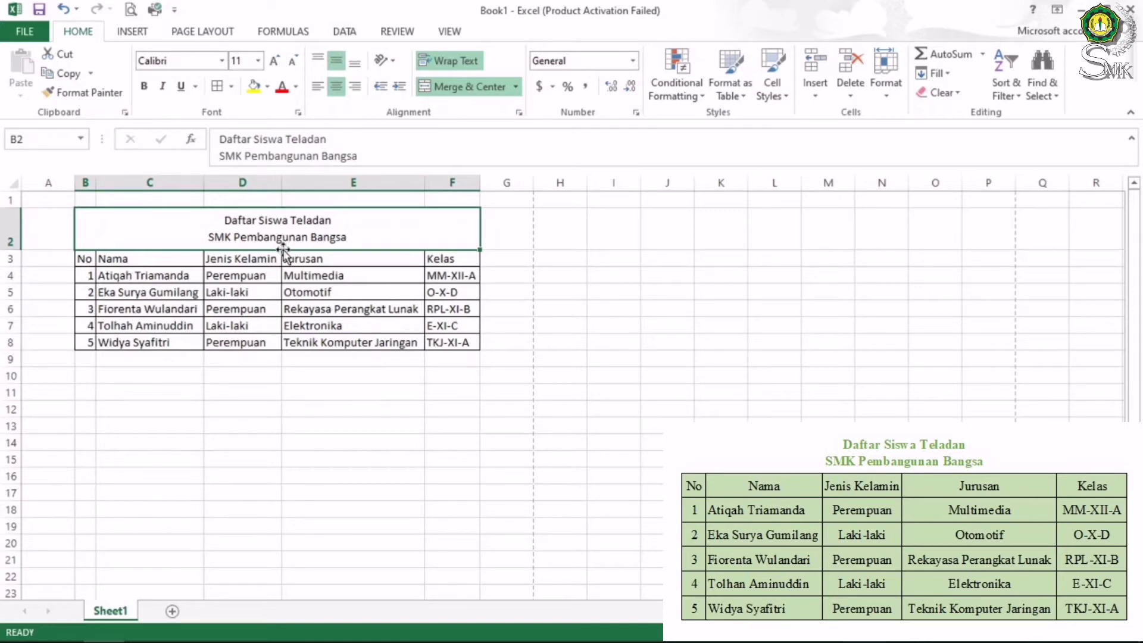
left_click(173, 357)
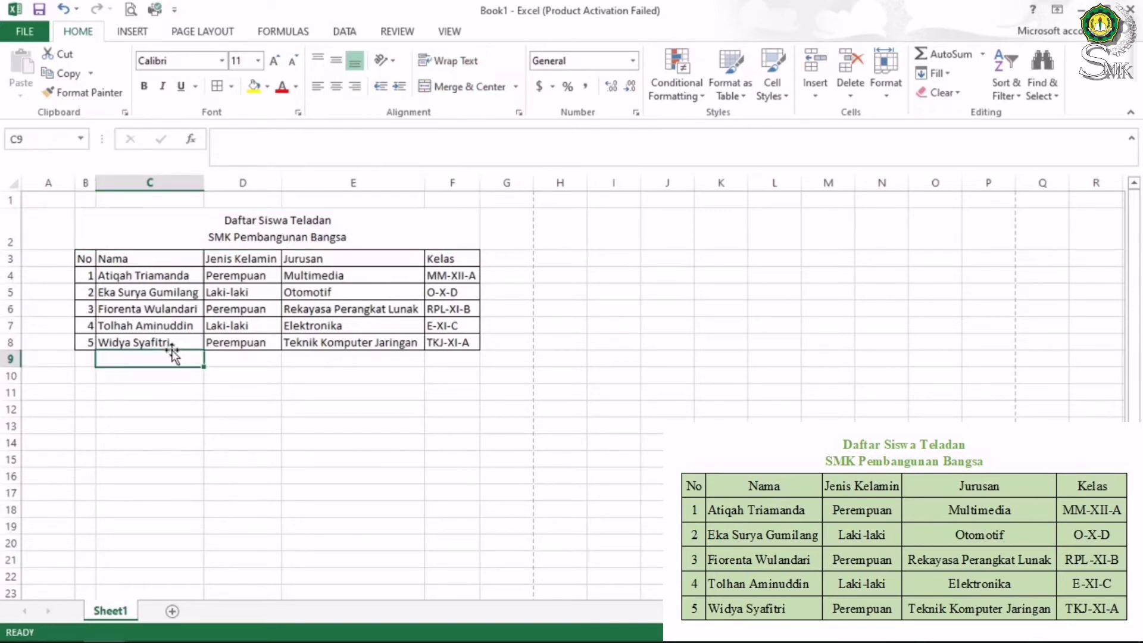
left_click(87, 257)
left_click(128, 258)
left_click(230, 245)
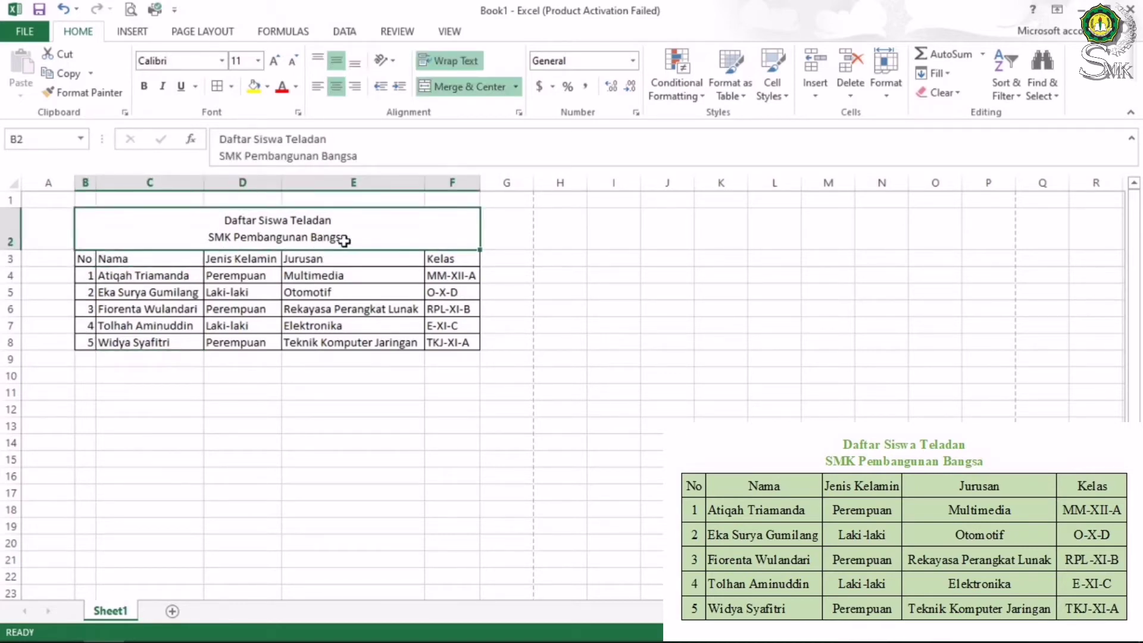
Centre the No, Nama, Jenis Kelamin, Jurusan and Kelas headers in B3:F3 both horizontally and vertically
left_click(370, 256)
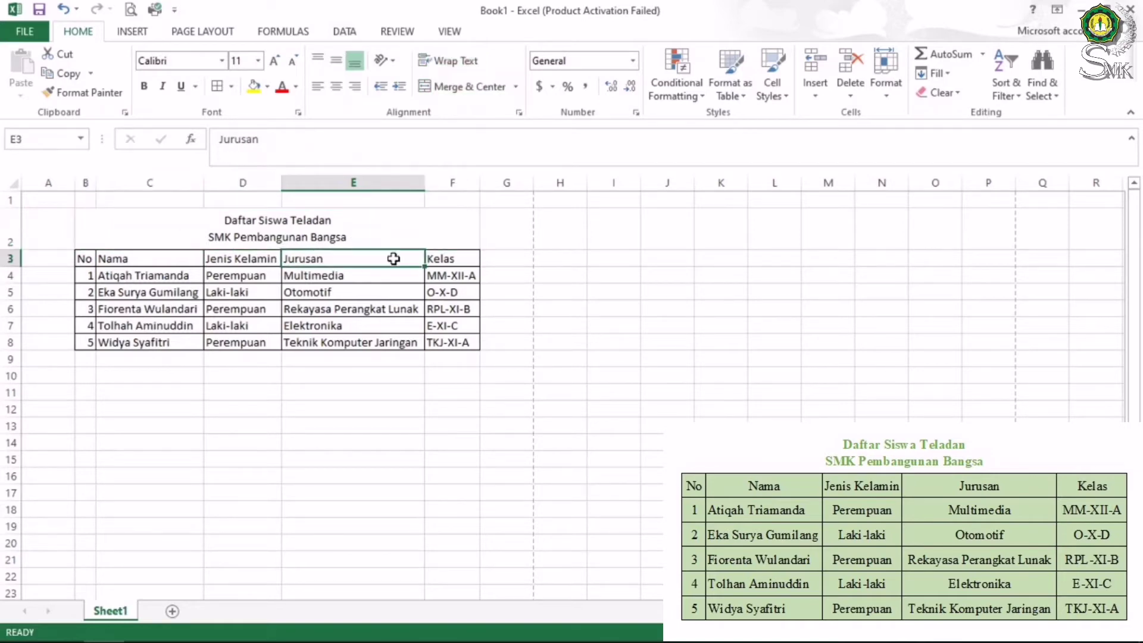
left_click(443, 256)
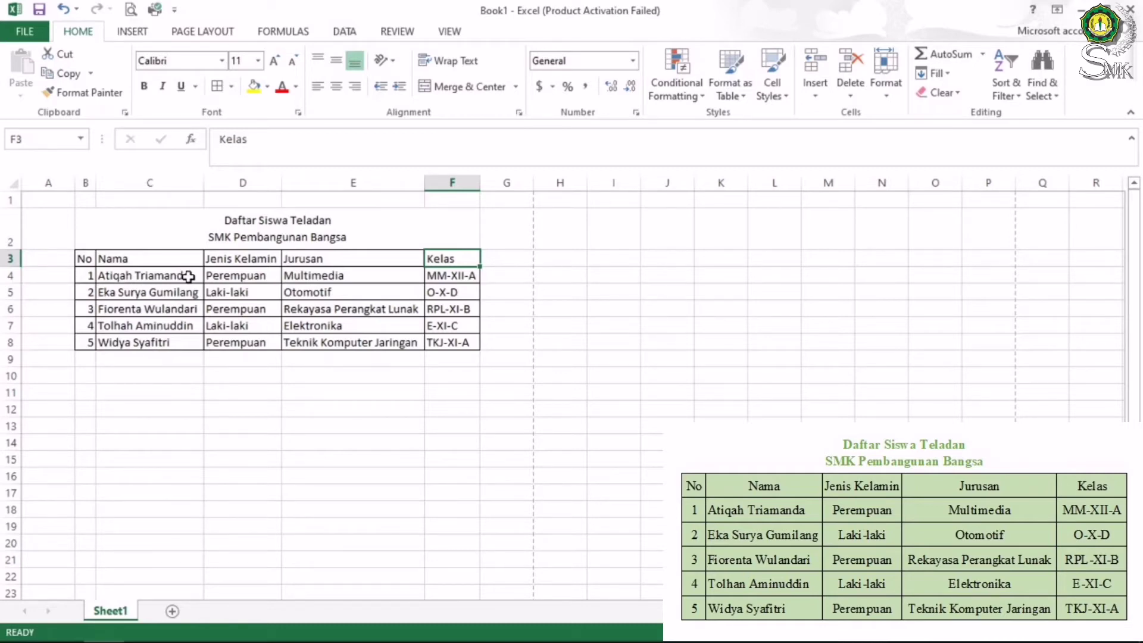
left_click(85, 258)
left_click_drag(85, 258, 450, 259)
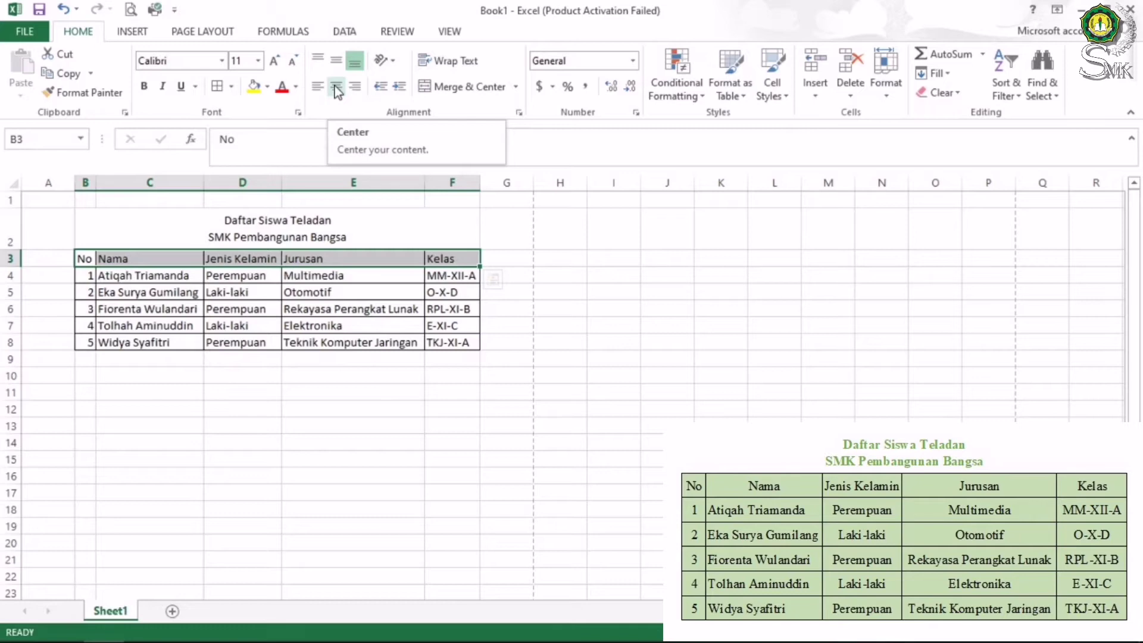
left_click(337, 88)
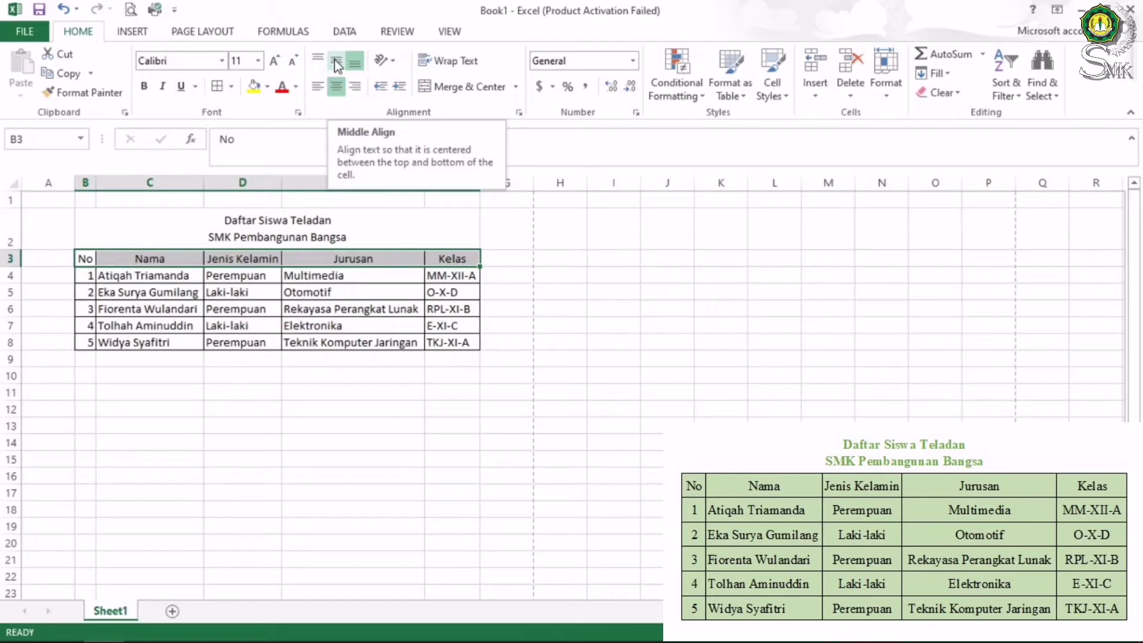
left_click(337, 62)
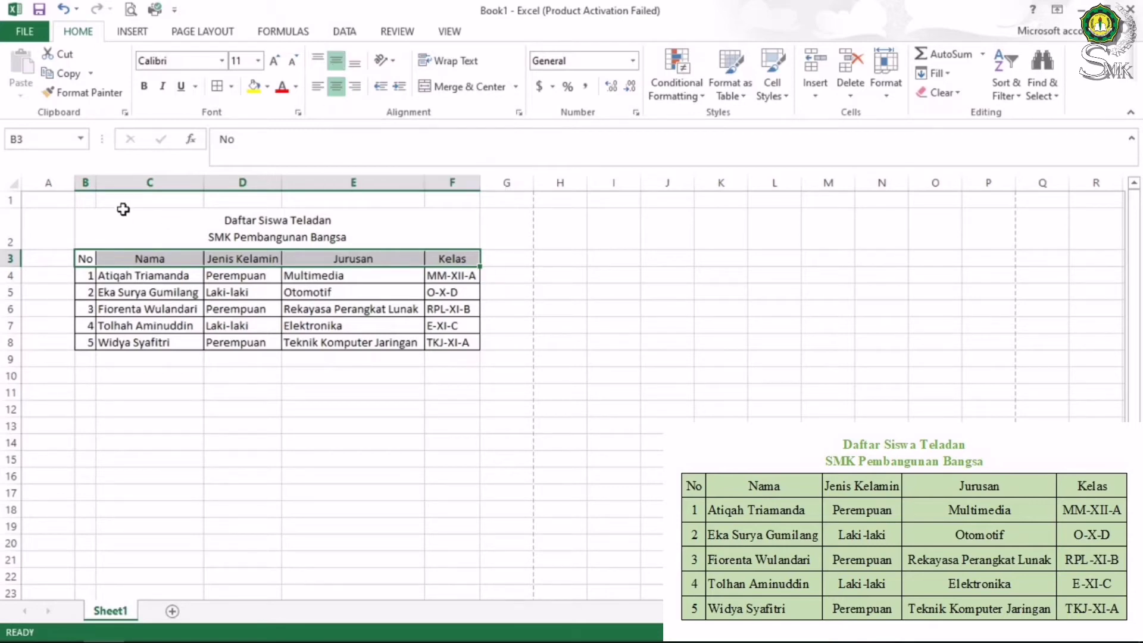
Centre the numbers 1–5 in B4:B8 horizontally and vertically
left_click(83, 294)
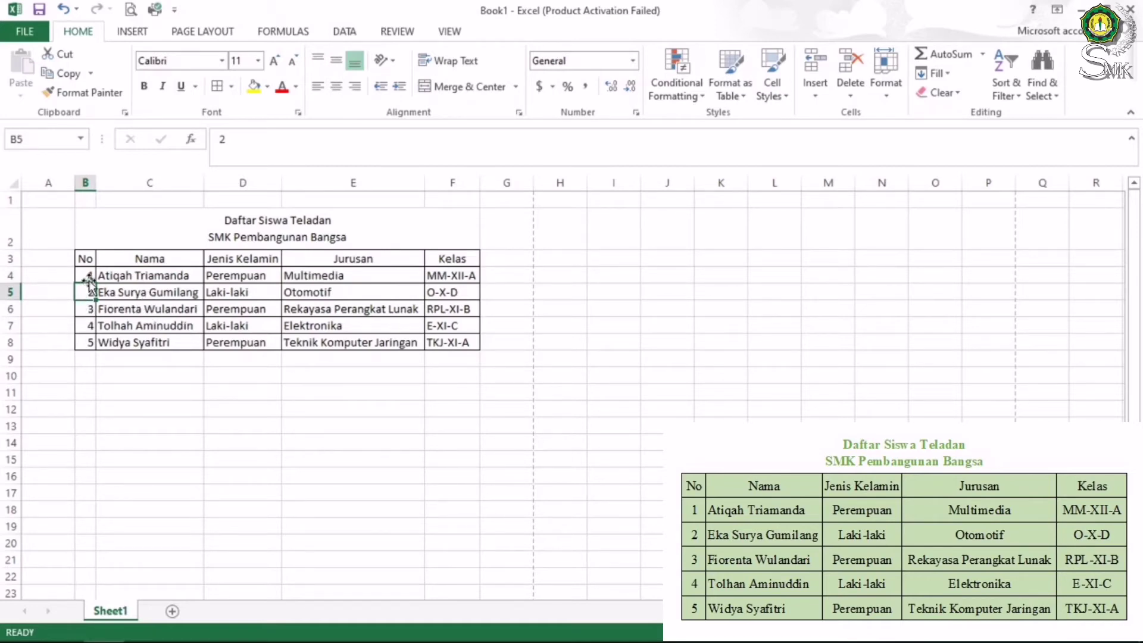
left_click_drag(88, 275, 93, 343)
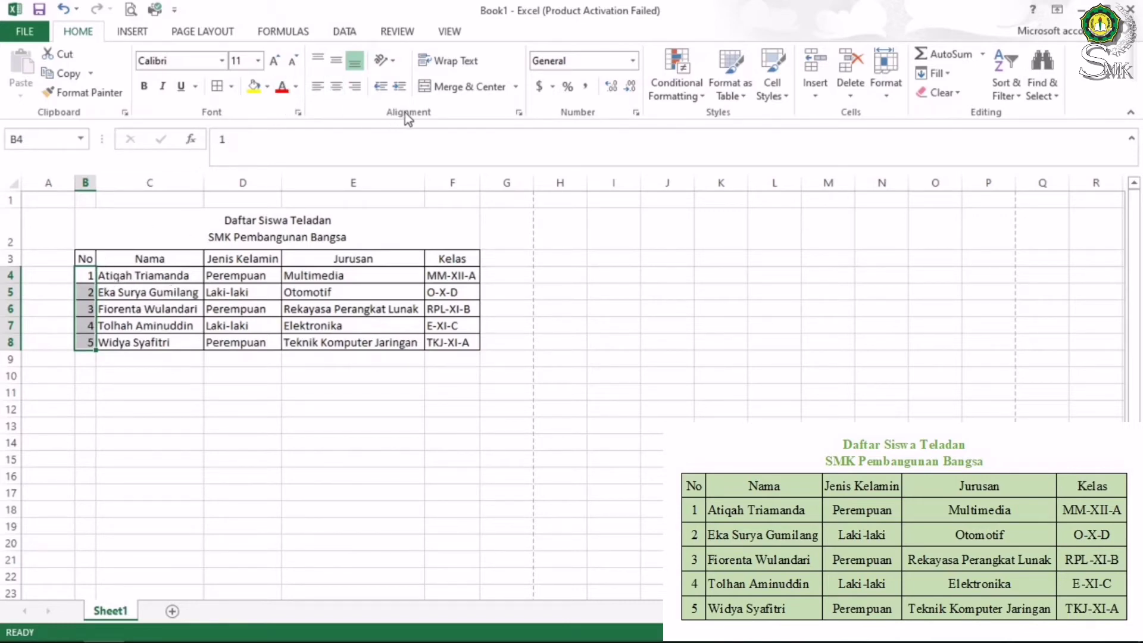
left_click(337, 89)
left_click(346, 63)
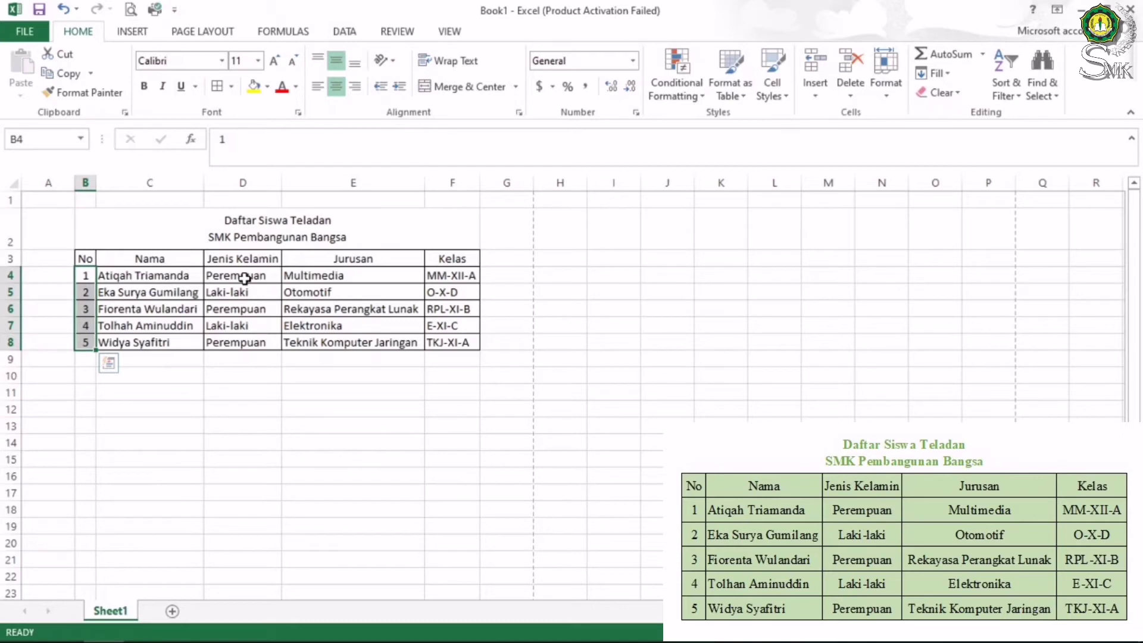
Centre the Jenis Kelamin, Jurusan and Kelas entries in columns D, E and F
left_click_drag(249, 276, 254, 341)
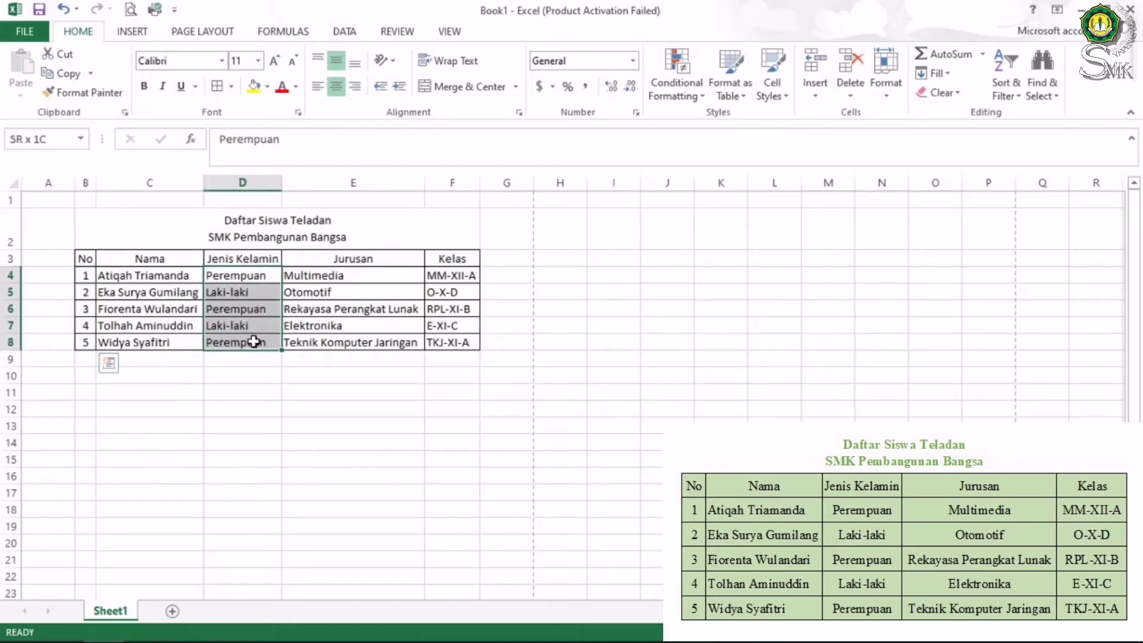
left_click(331, 91)
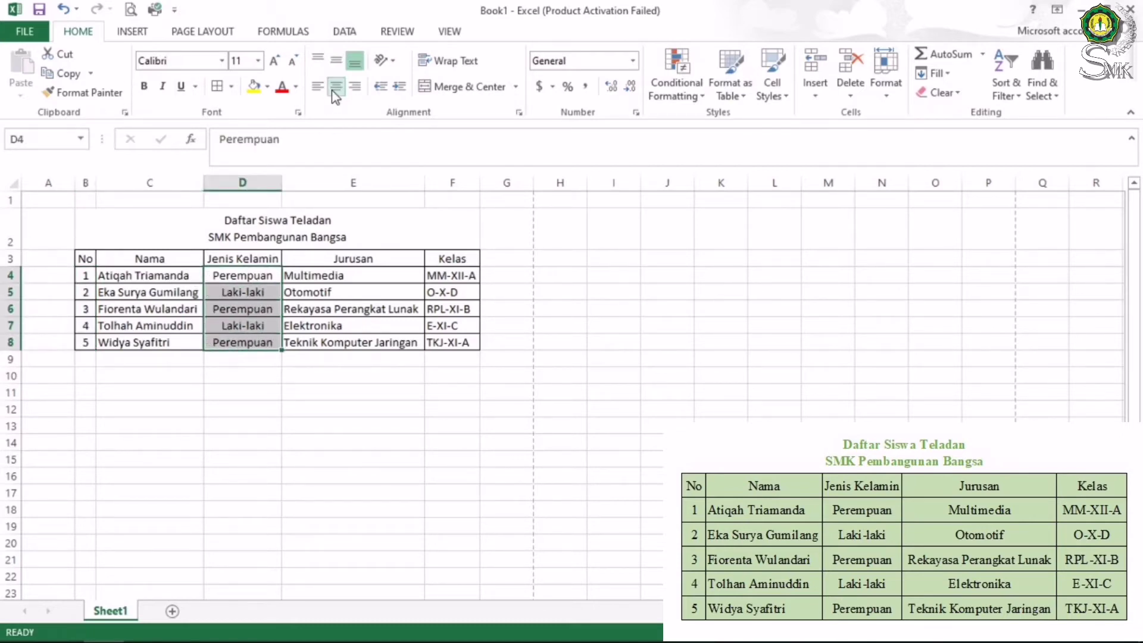
left_click_drag(326, 277, 345, 342)
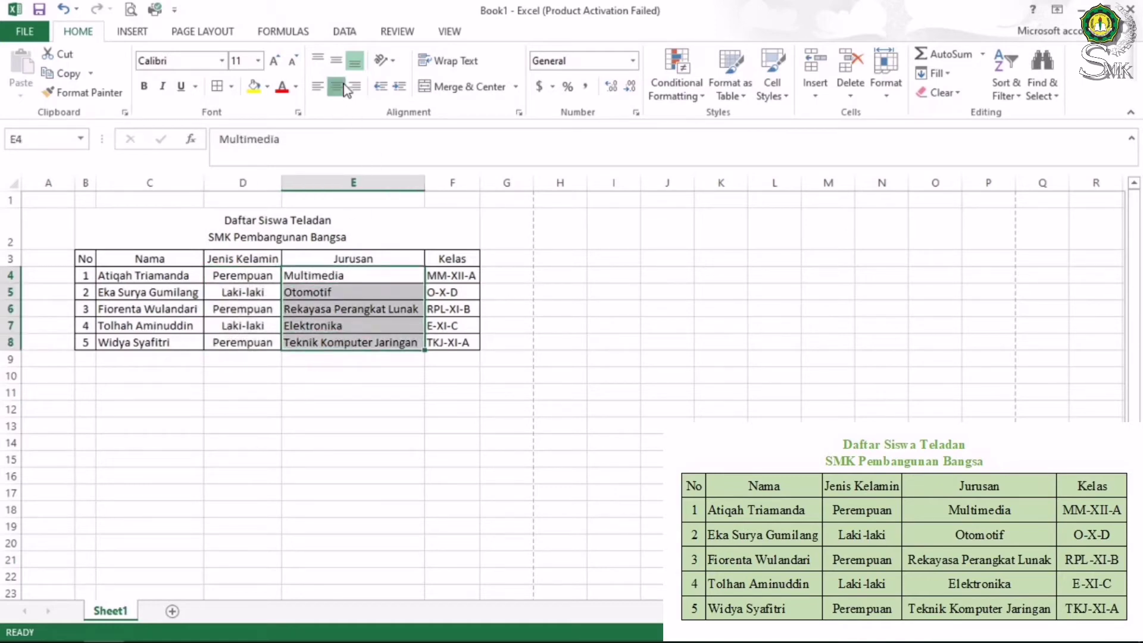
left_click(344, 88)
left_click_drag(440, 275, 463, 345)
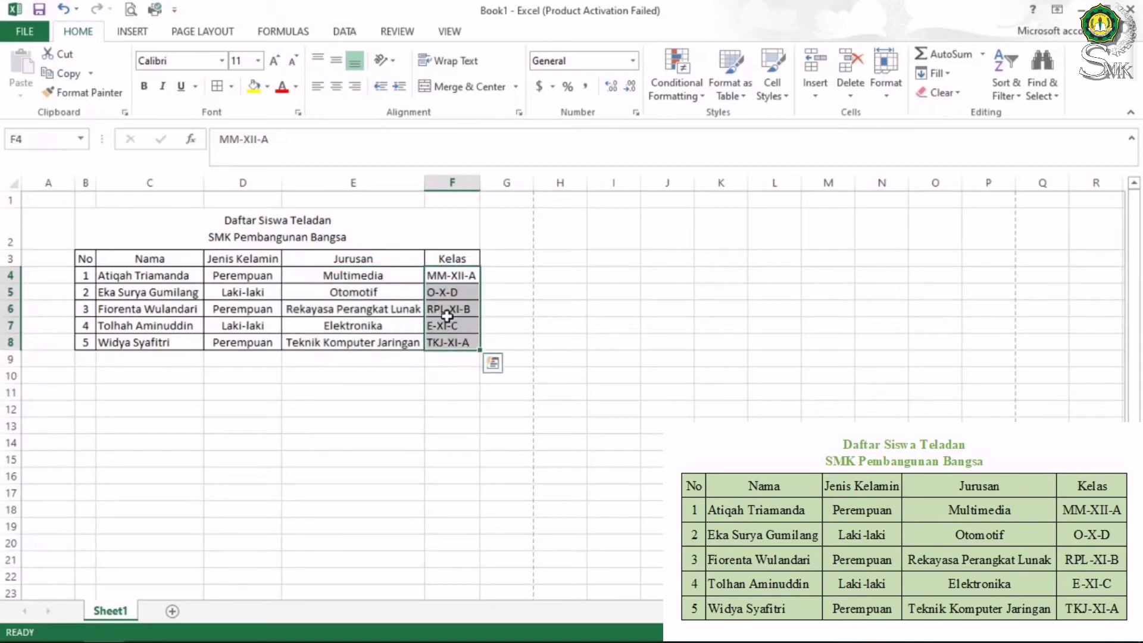
left_click(337, 87)
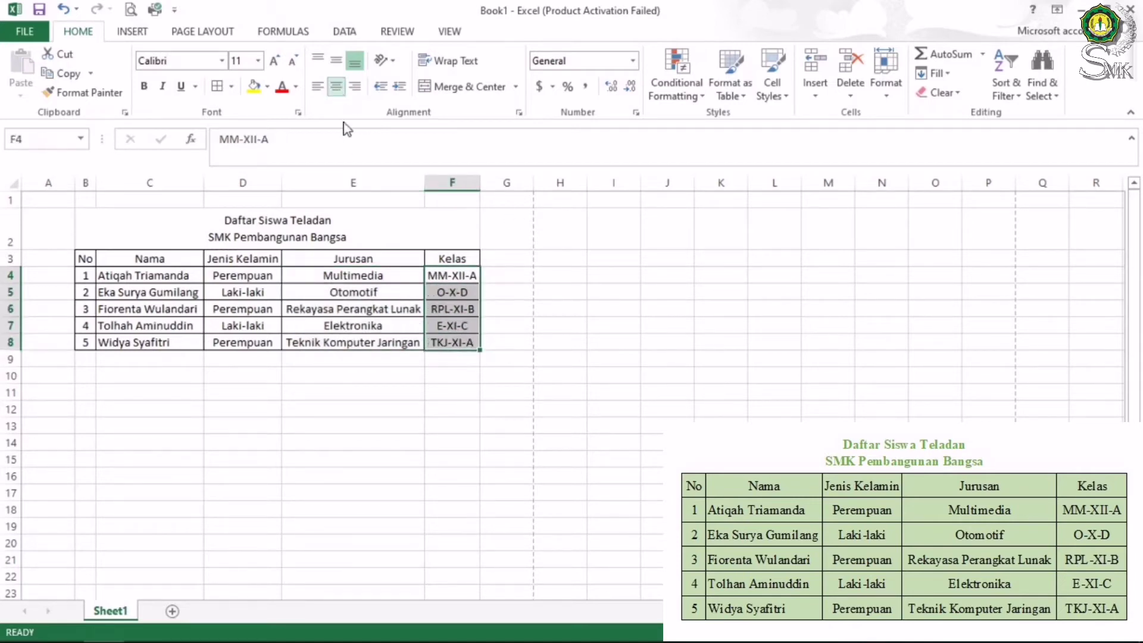
left_click(323, 359)
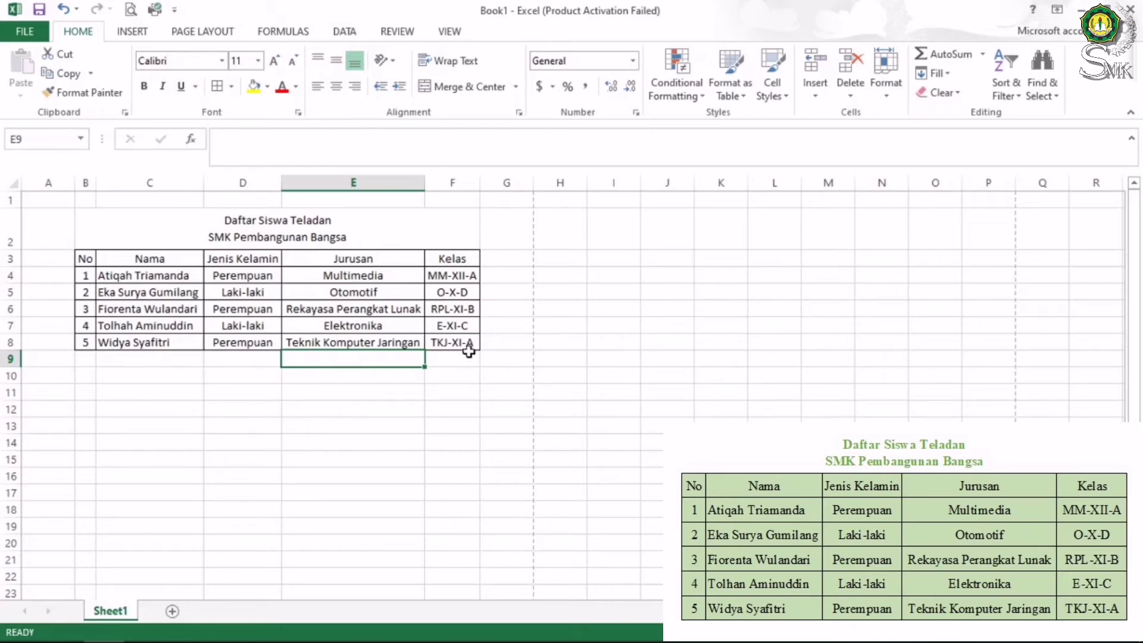
key("Up")
key("Up")
key("Up")
key("Up")
key("Up")
key("Up")
key("Up")
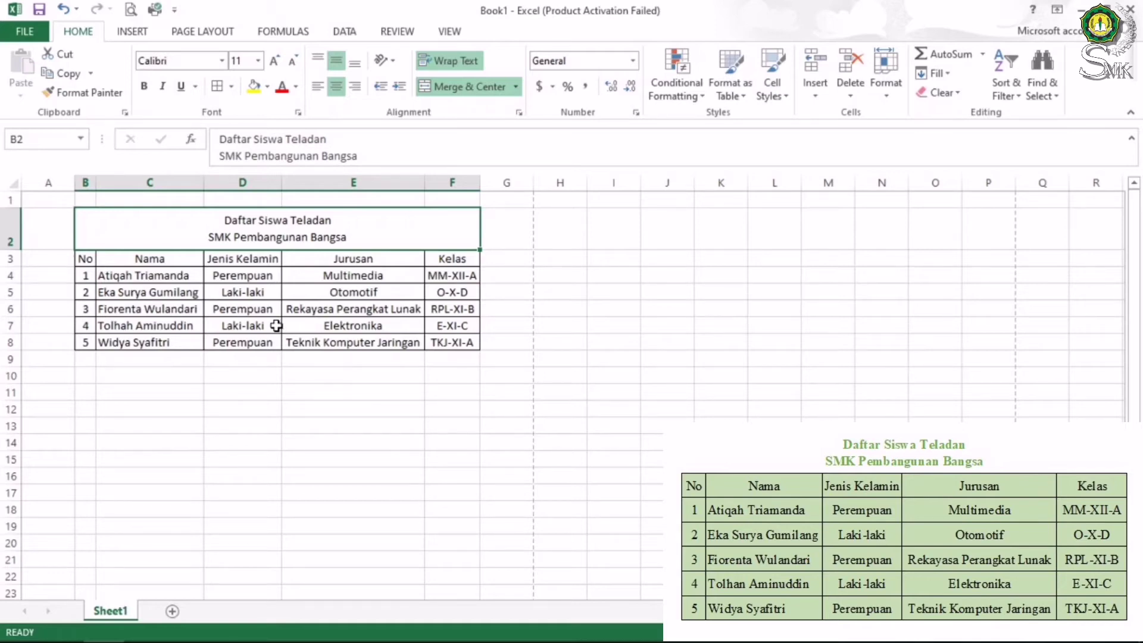
Change the font of the title and table B2:F8 from Calibri to Times New Roman
left_click_drag(156, 219, 271, 337)
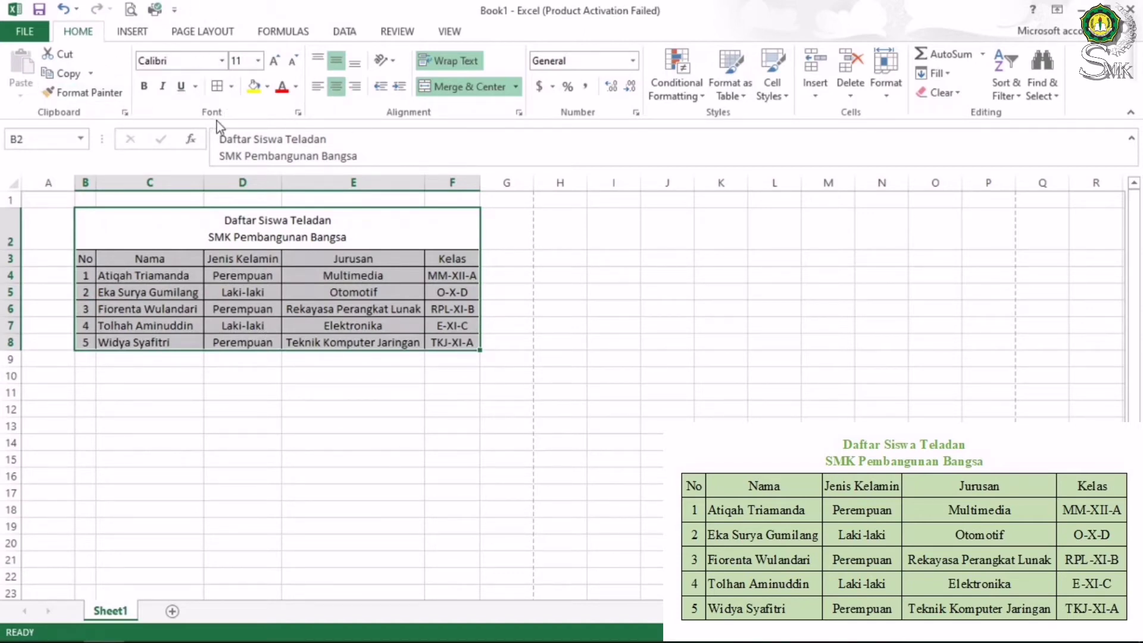
left_click(223, 62)
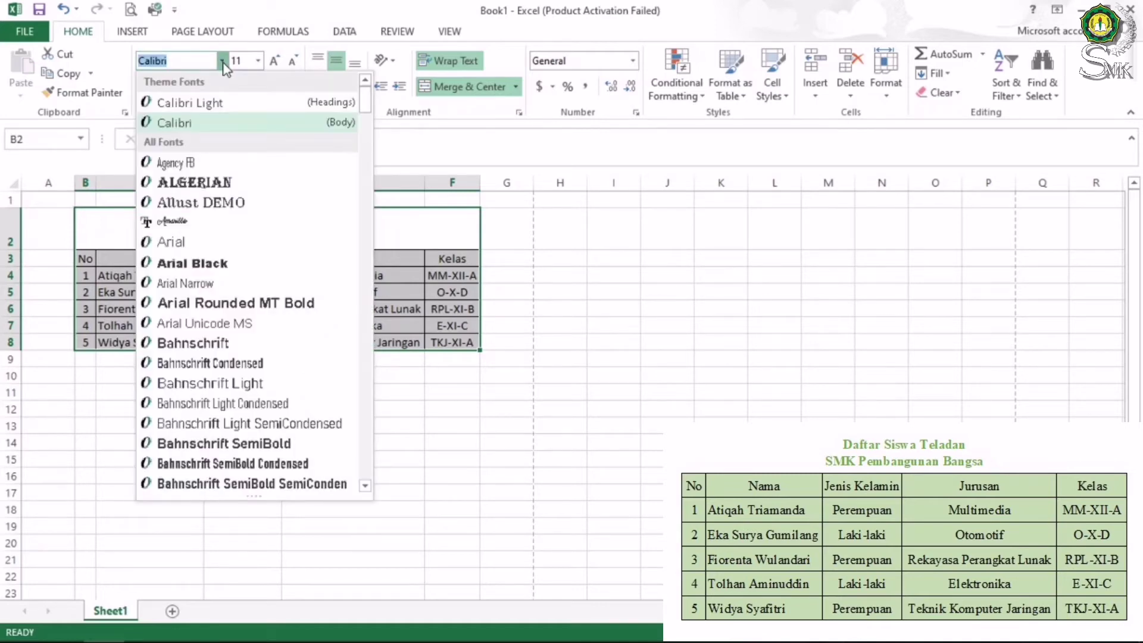
left_click_drag(364, 104, 365, 133)
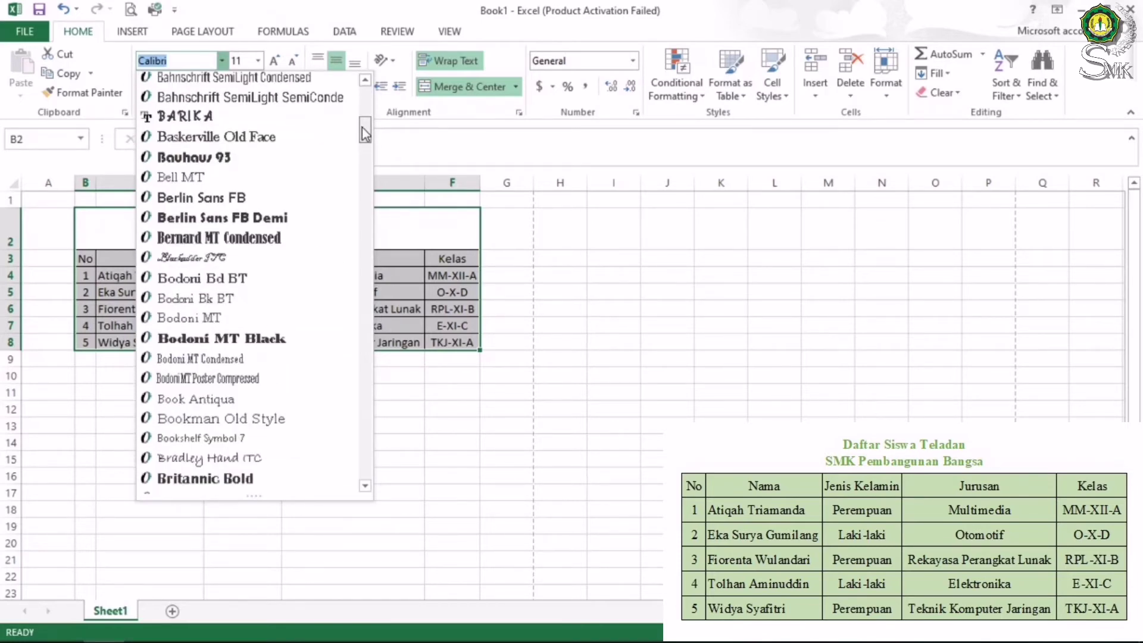
left_click_drag(365, 133, 366, 405)
left_click_drag(370, 474, 375, 448)
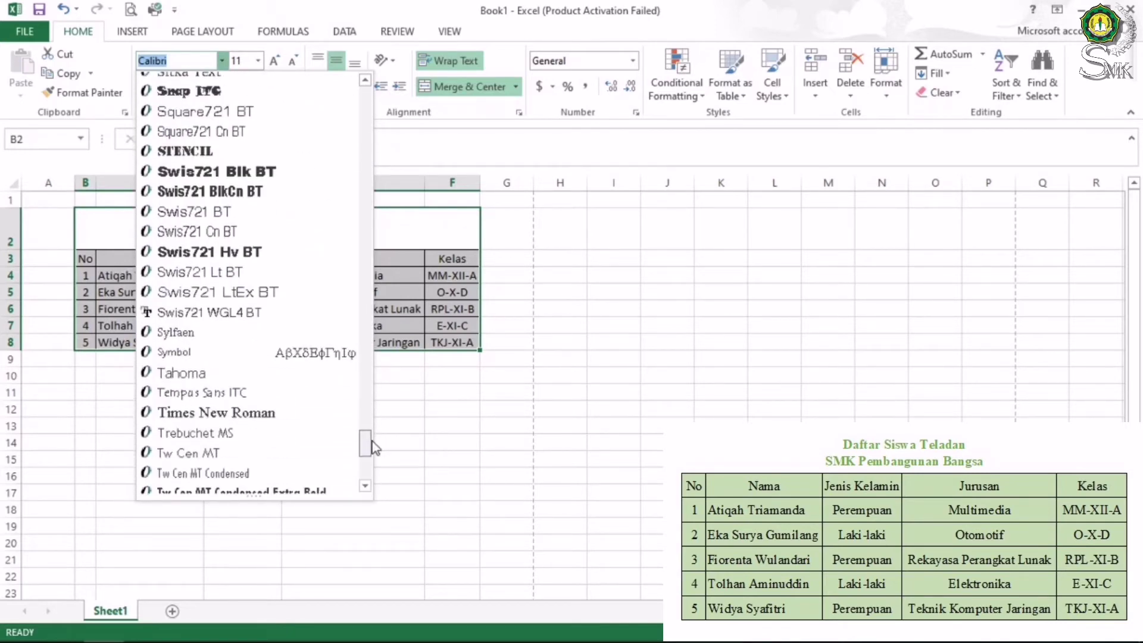
left_click(254, 415)
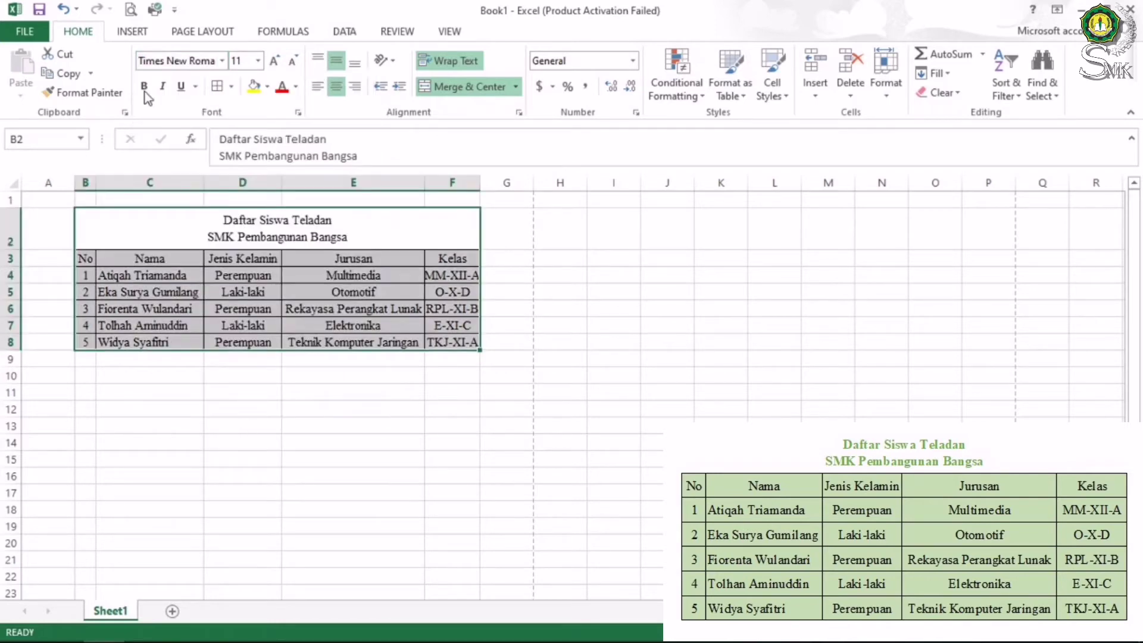
Set the font size of the title and table B2:F8 to 12 pt
left_click(258, 60)
left_click(259, 60)
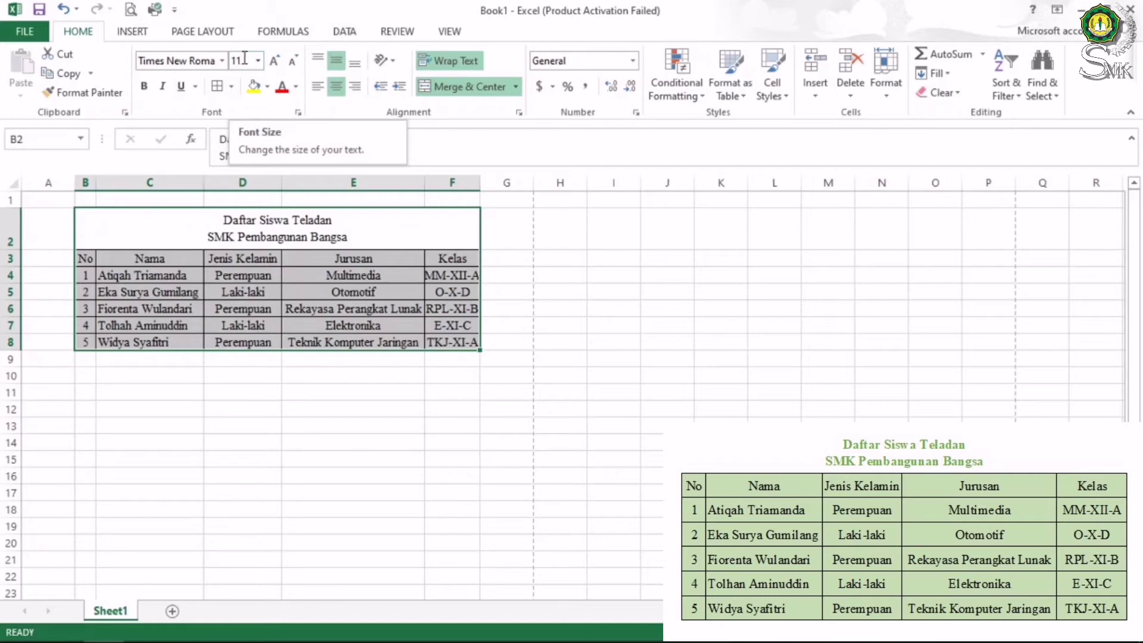
left_click(259, 60)
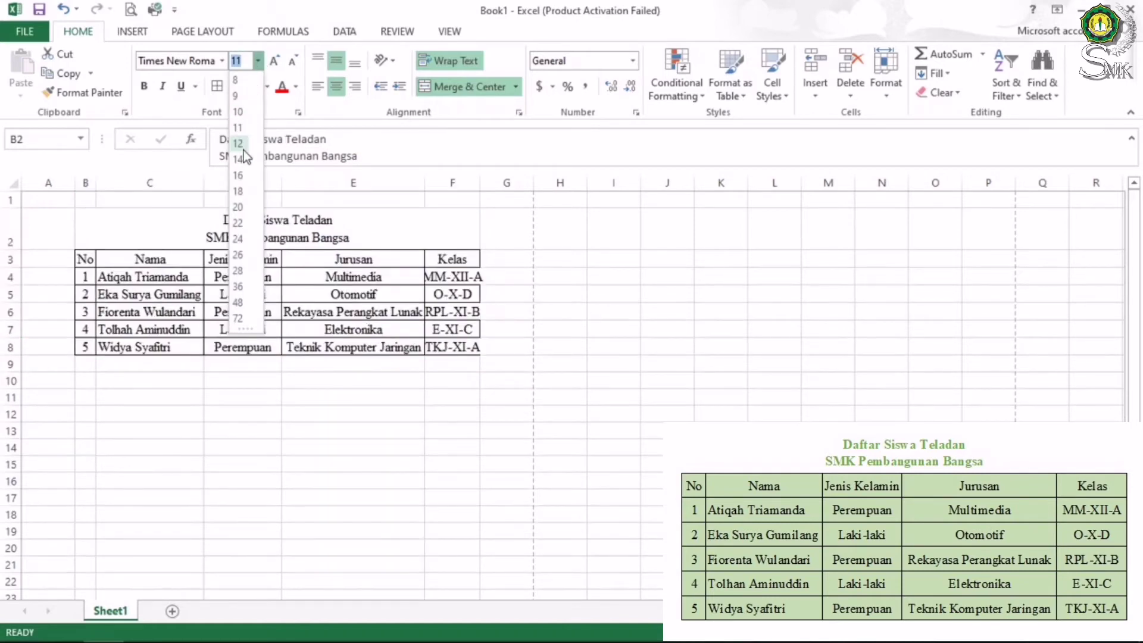
left_click(245, 149)
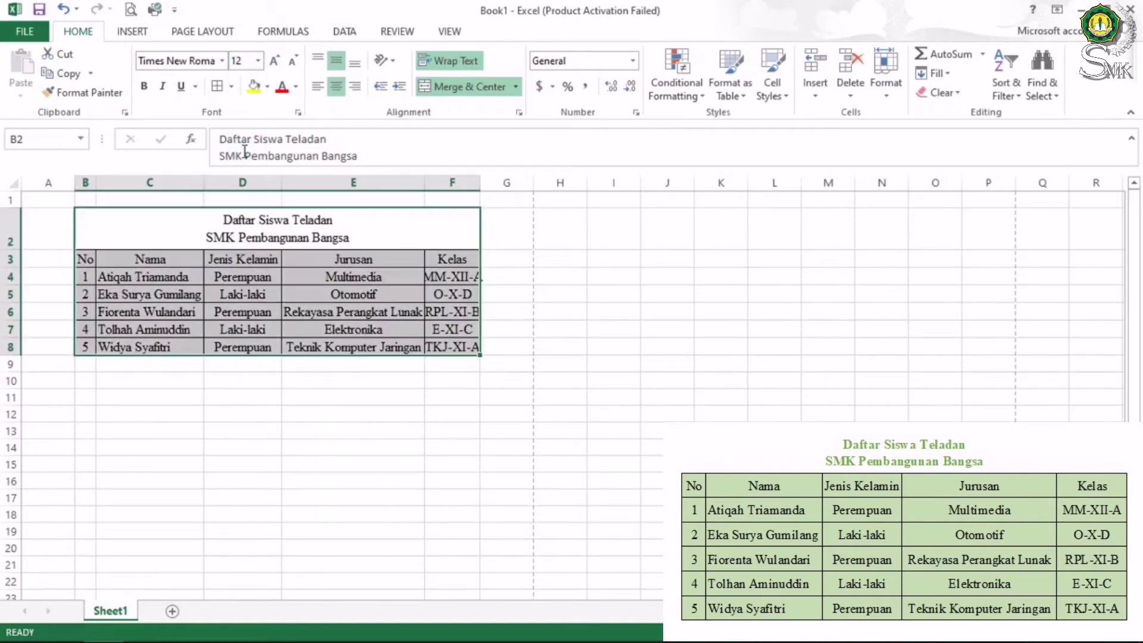
left_click(360, 238)
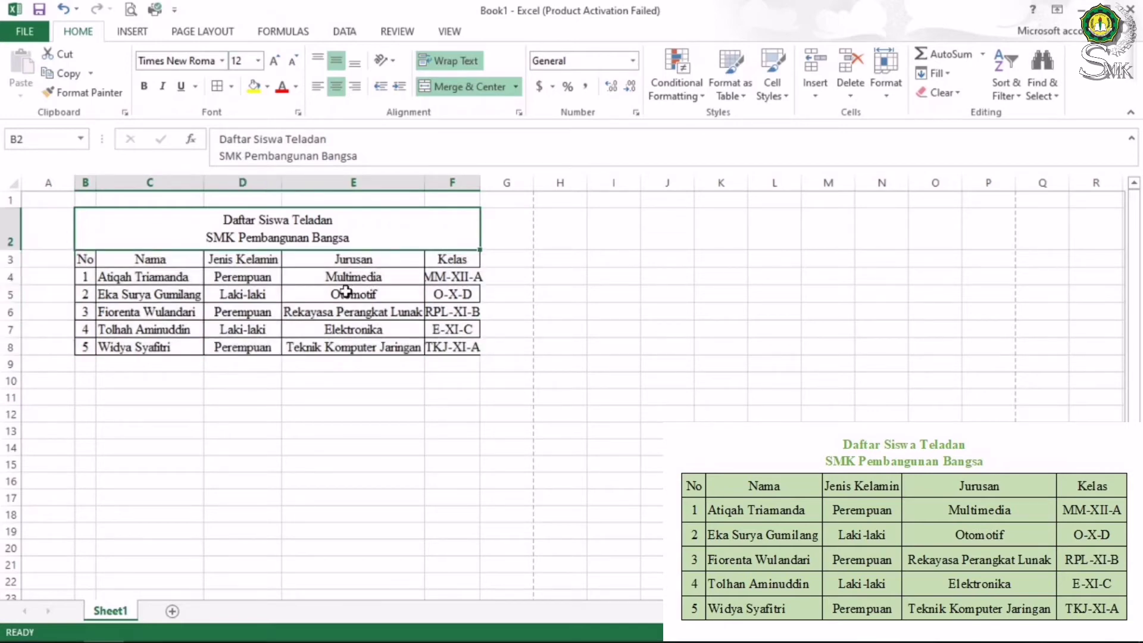
Check the new font on the MM-XII-A, RPL-XI-B and TKJ-XI-A entries
left_click(230, 341)
left_click(361, 415)
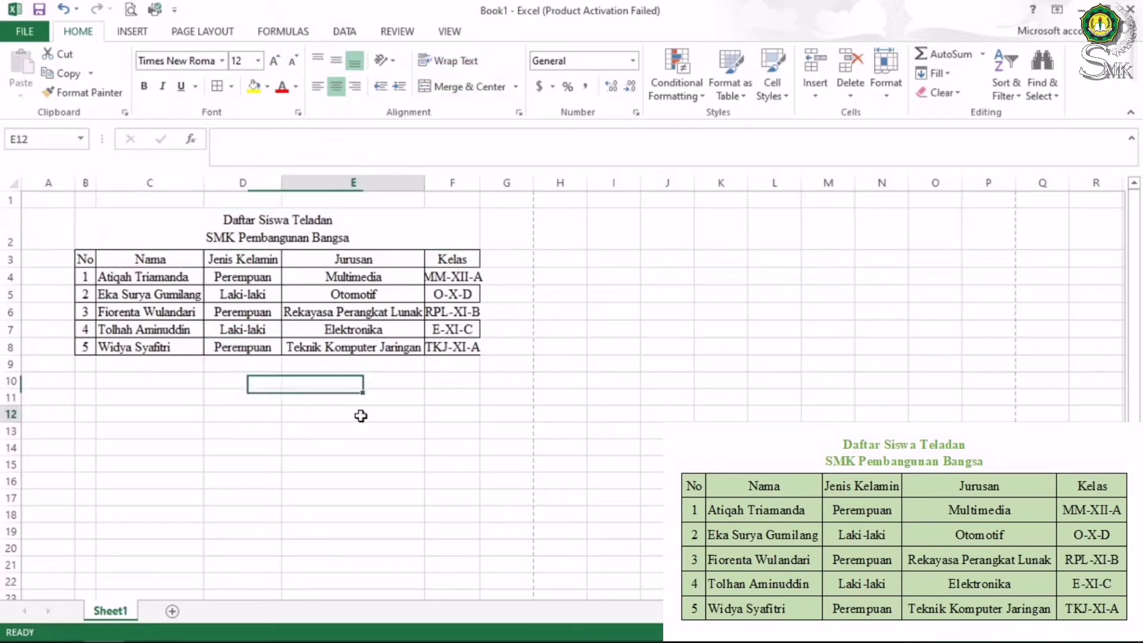
left_click(455, 278)
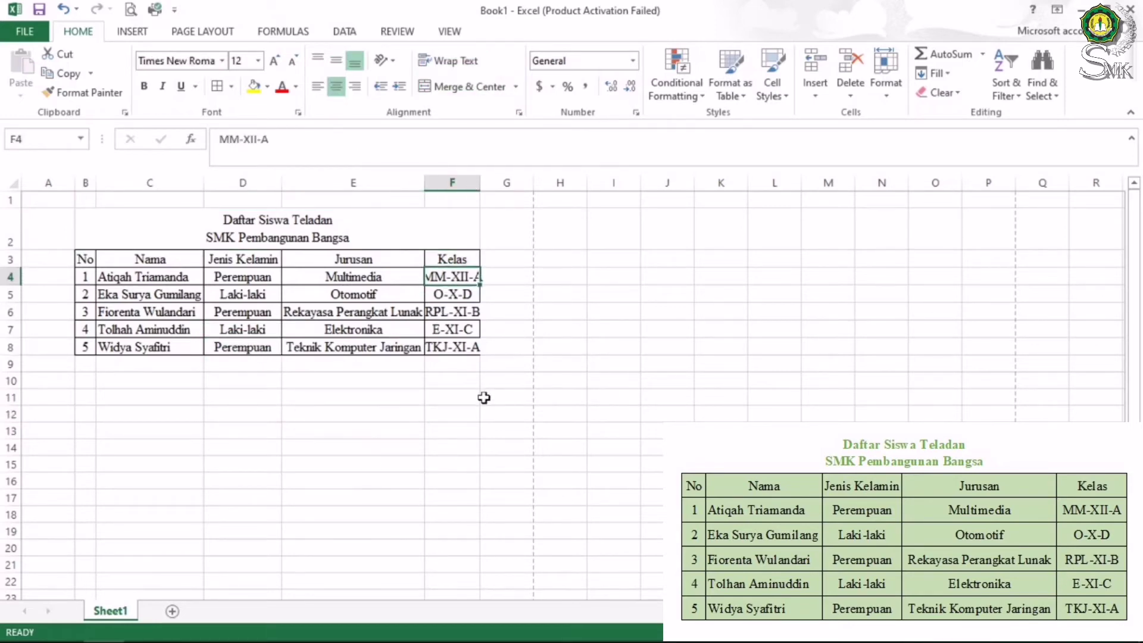
left_click(467, 364)
left_click(475, 280)
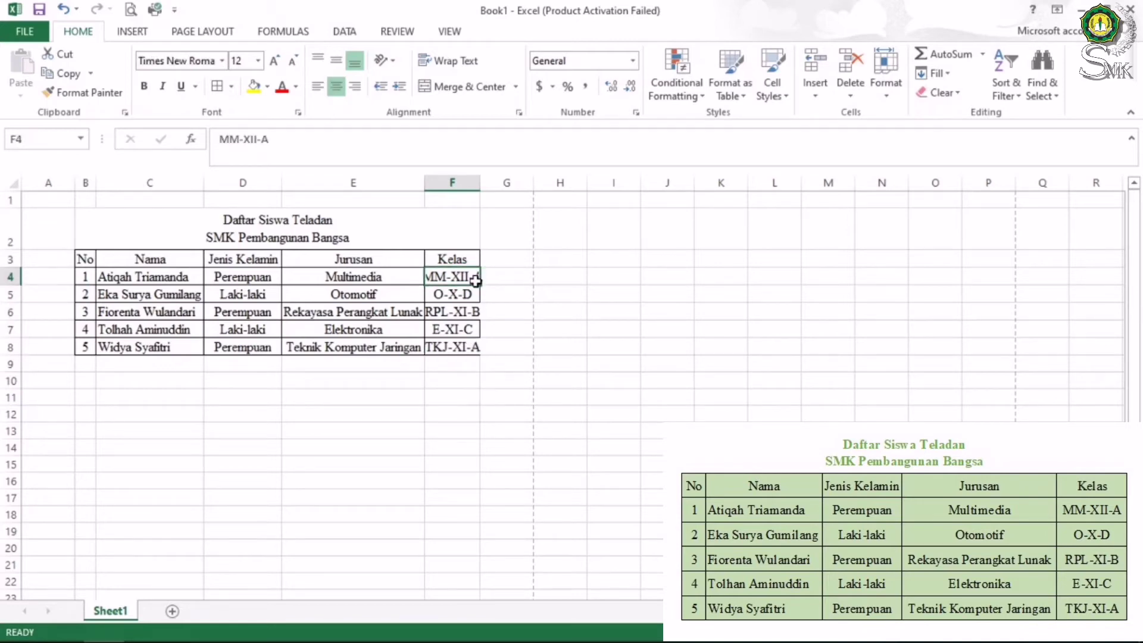
left_click(465, 311)
left_click(461, 348)
left_click(422, 415)
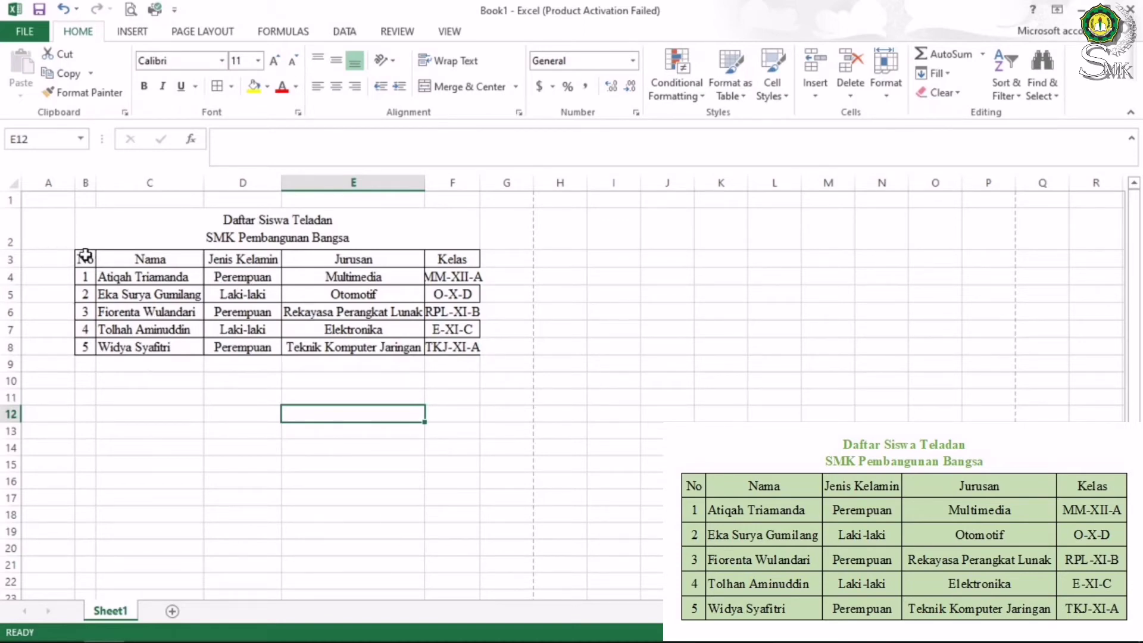
AutoFit columns B–F so every heading and entry in B3:F8 fits its cell
left_click_drag(86, 255, 440, 346)
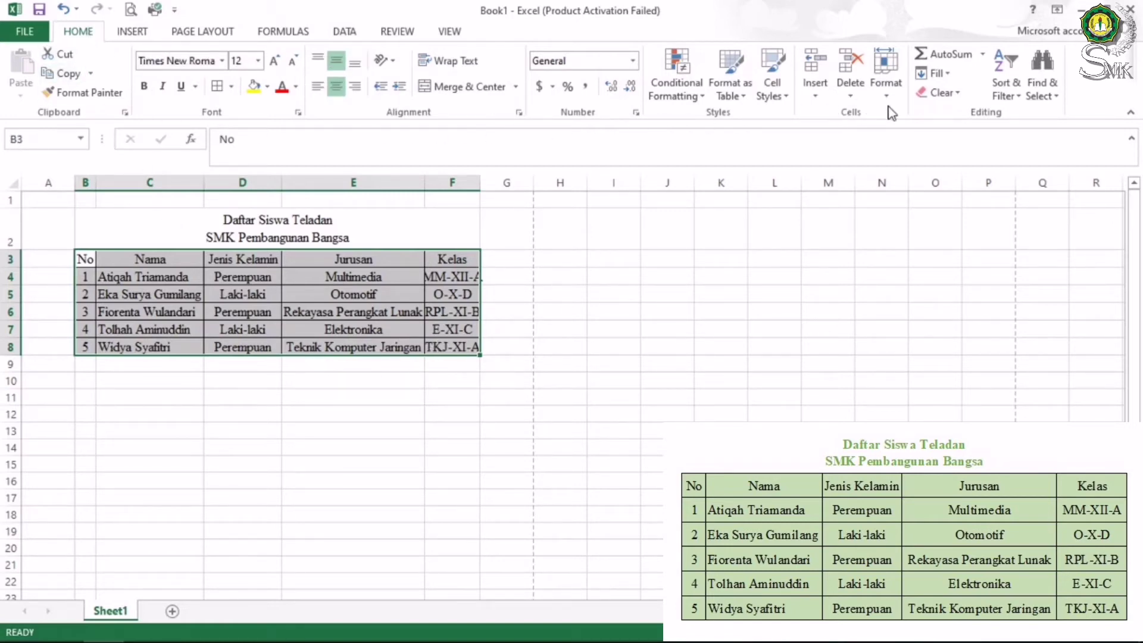
left_click(895, 93)
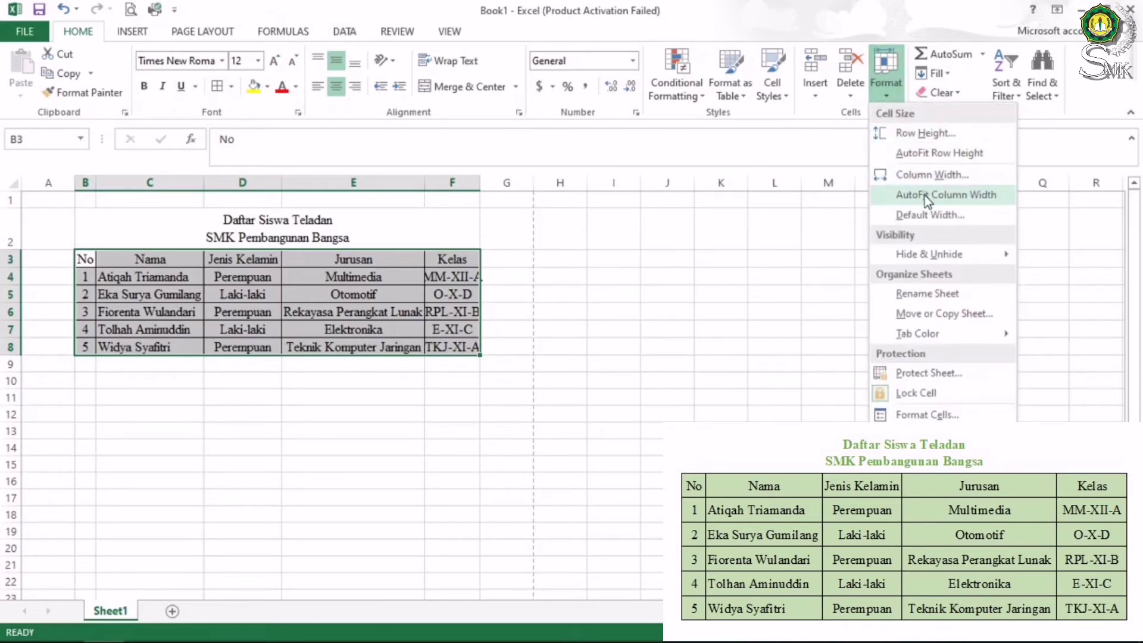
left_click(969, 200)
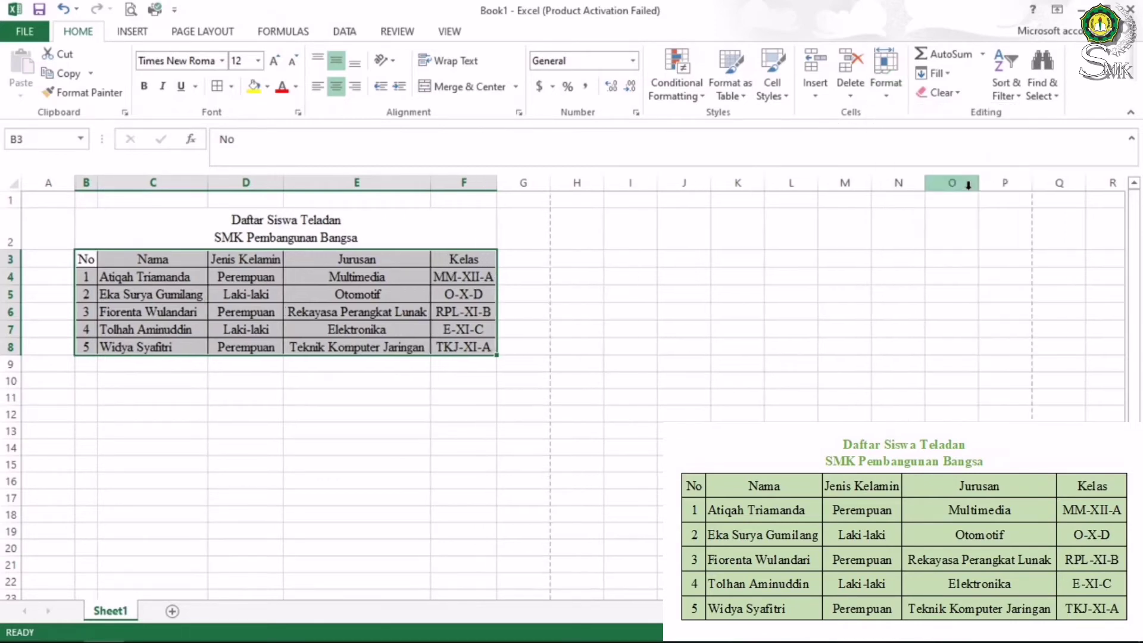
left_click(396, 399)
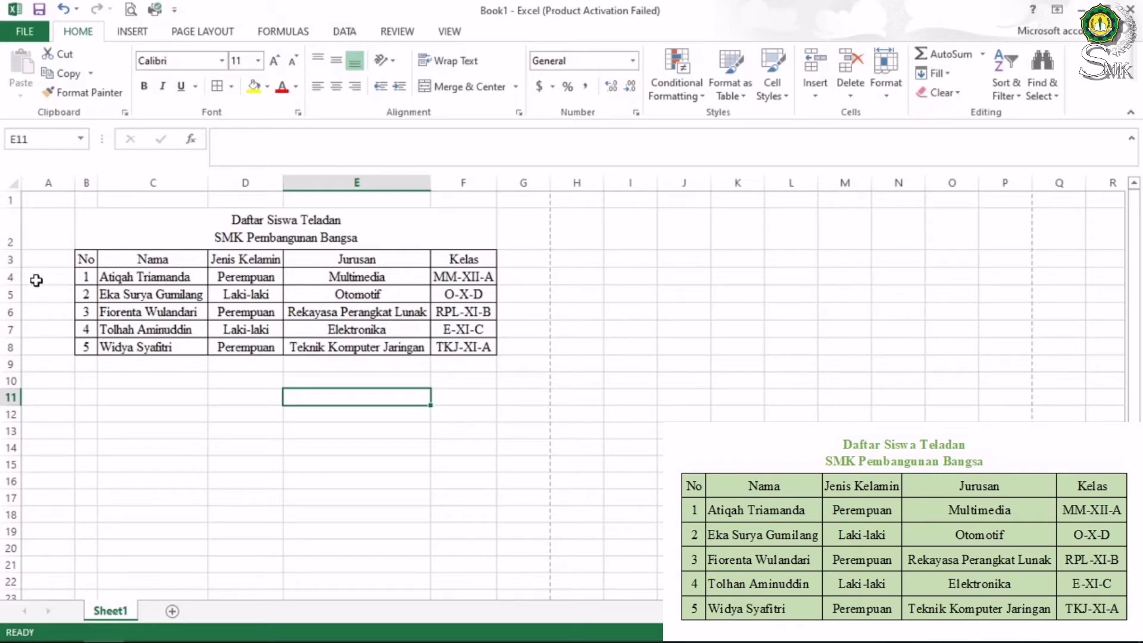
left_click(76, 8)
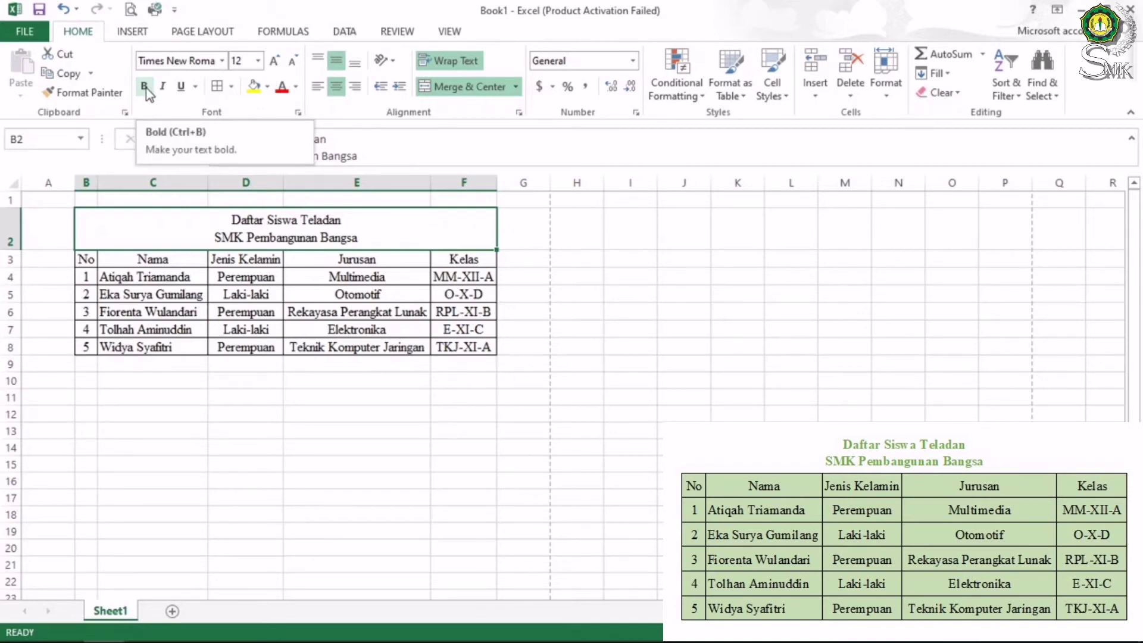
Make the merged title 'Daftar Siswa Teladan / SMK Pembangunan Bangsa' bold
left_click(145, 88)
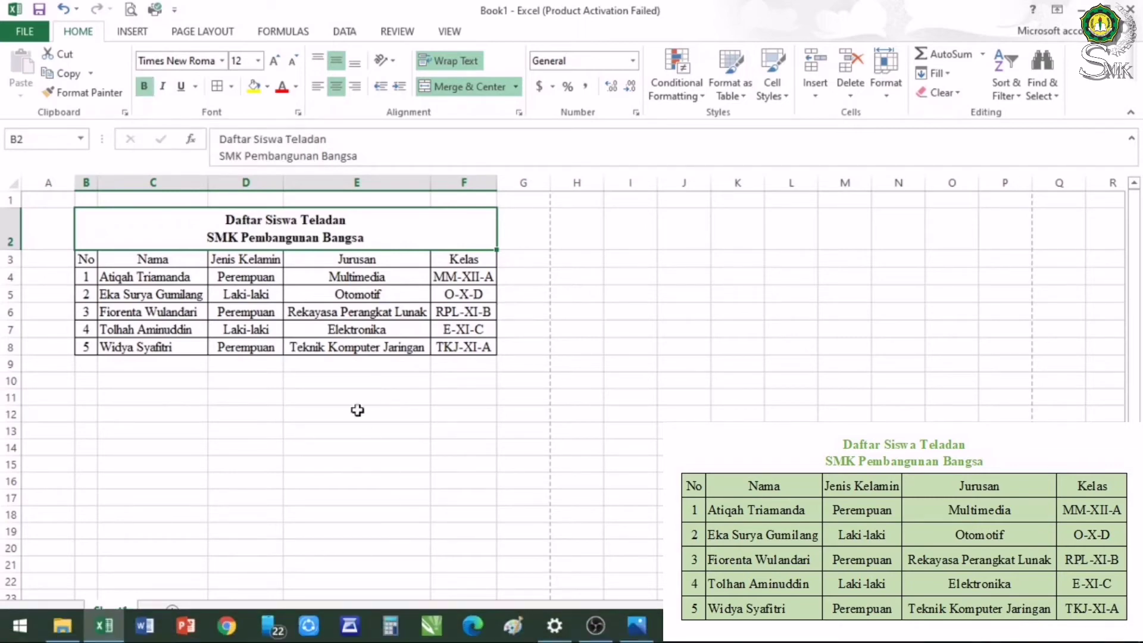
left_click(517, 348)
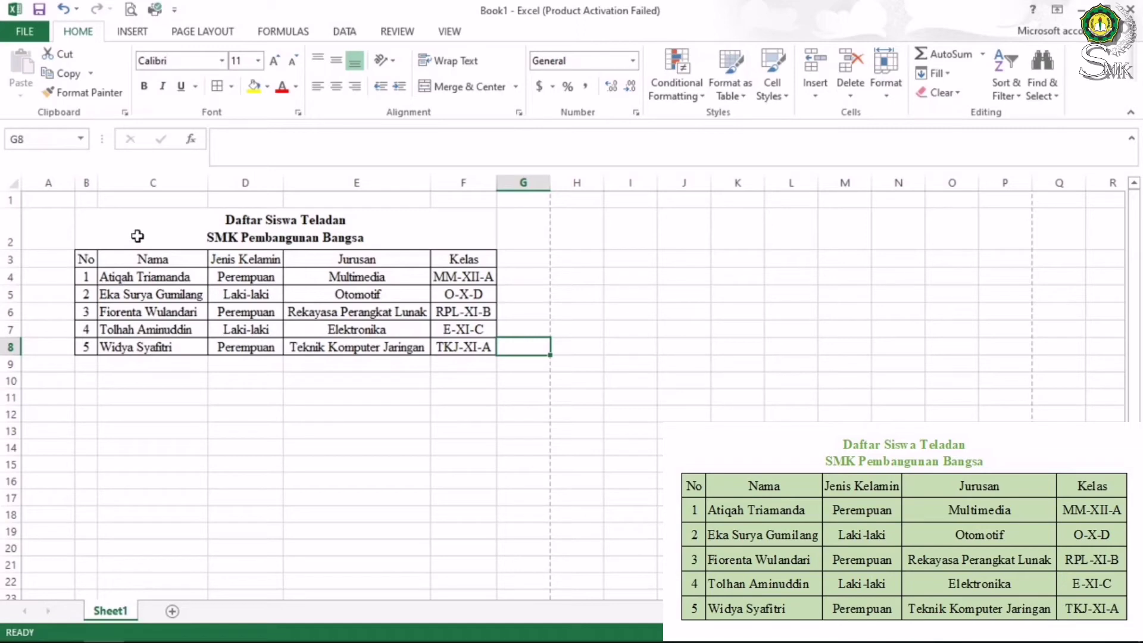
left_click(274, 224)
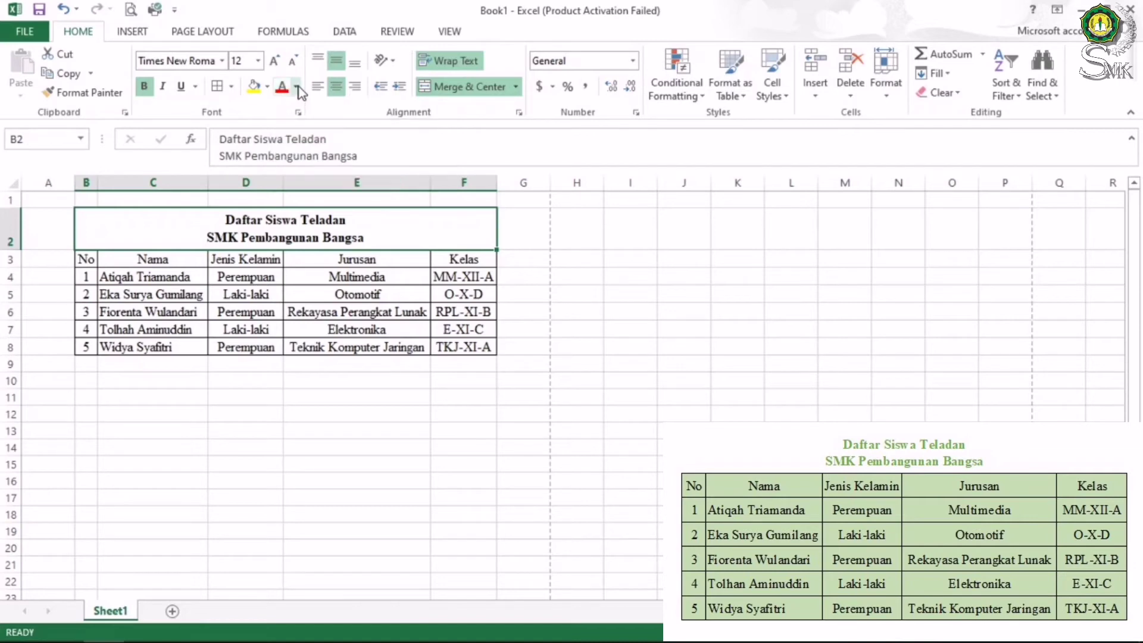
Give the bold title a green theme font colour
left_click(297, 88)
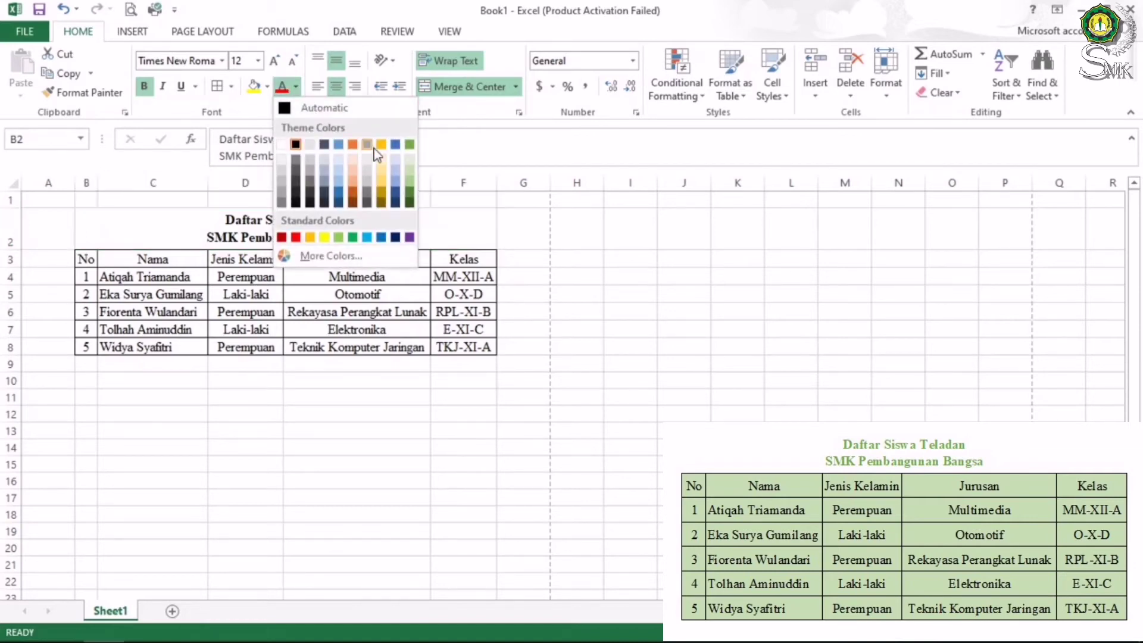
left_click(410, 194)
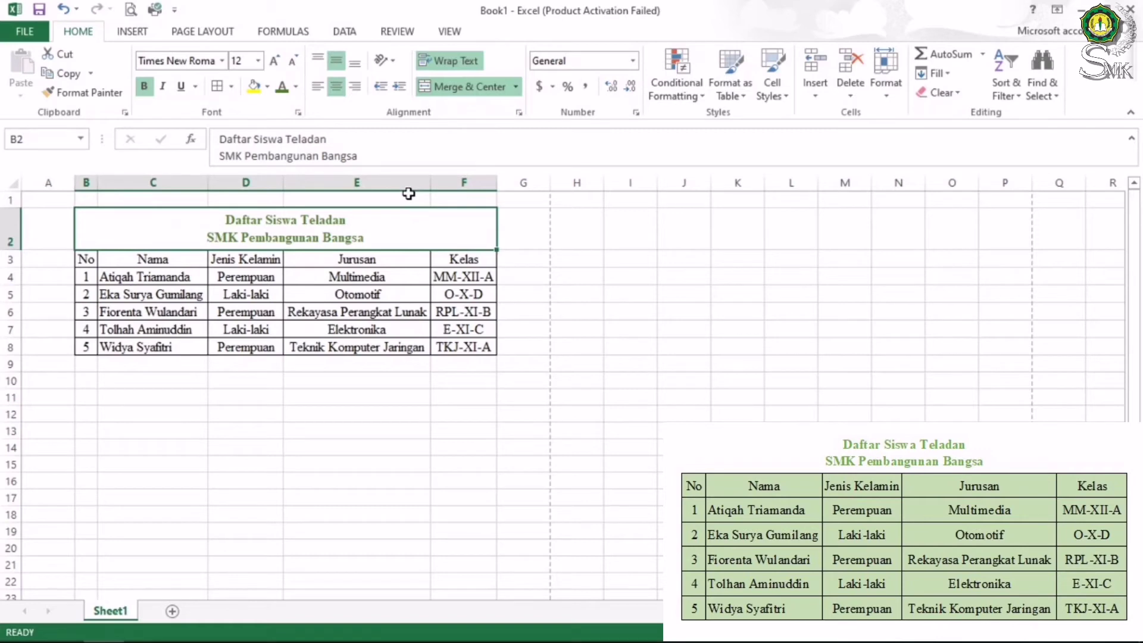
left_click(339, 278)
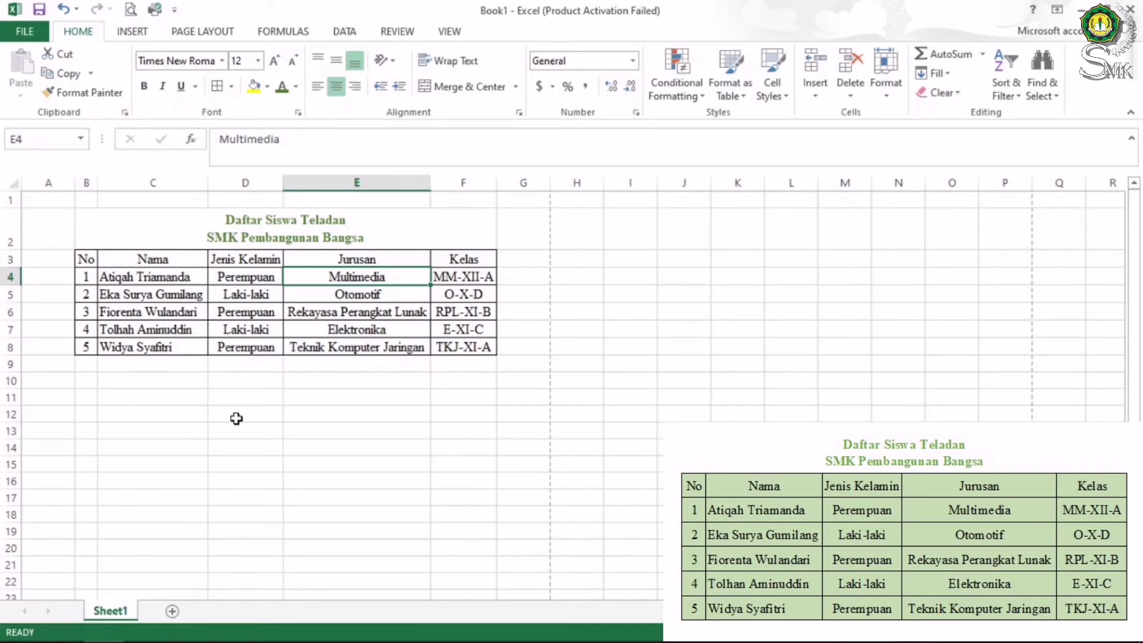
Fill table B3:F8 with Green, Accent 6, Lighter 60%
left_click(88, 258)
left_click_drag(88, 258, 452, 341)
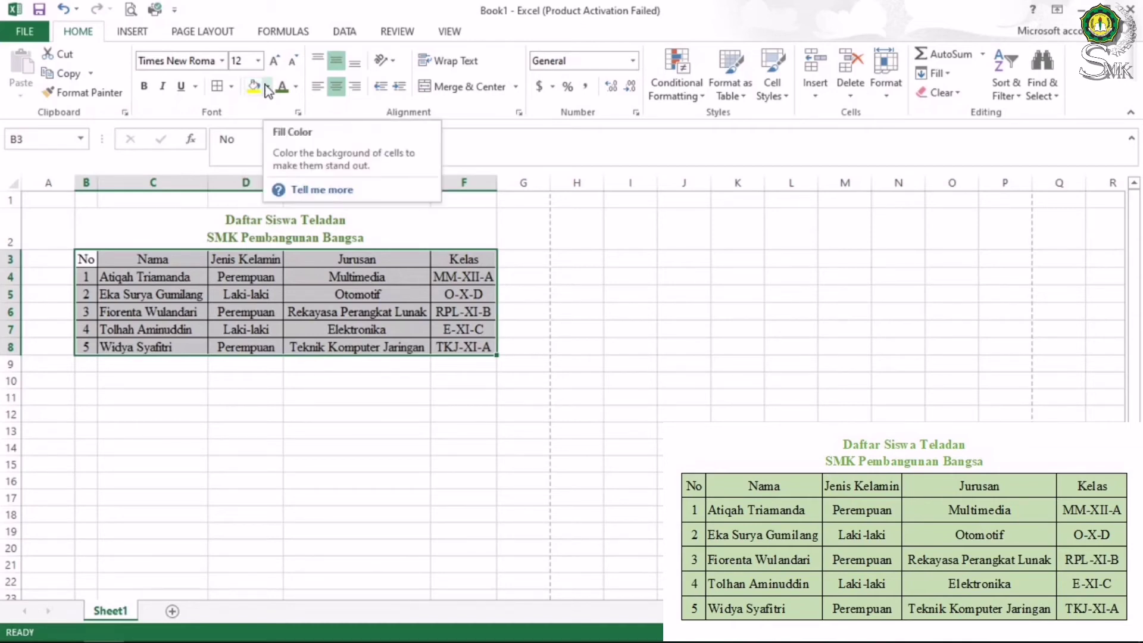
left_click(267, 91)
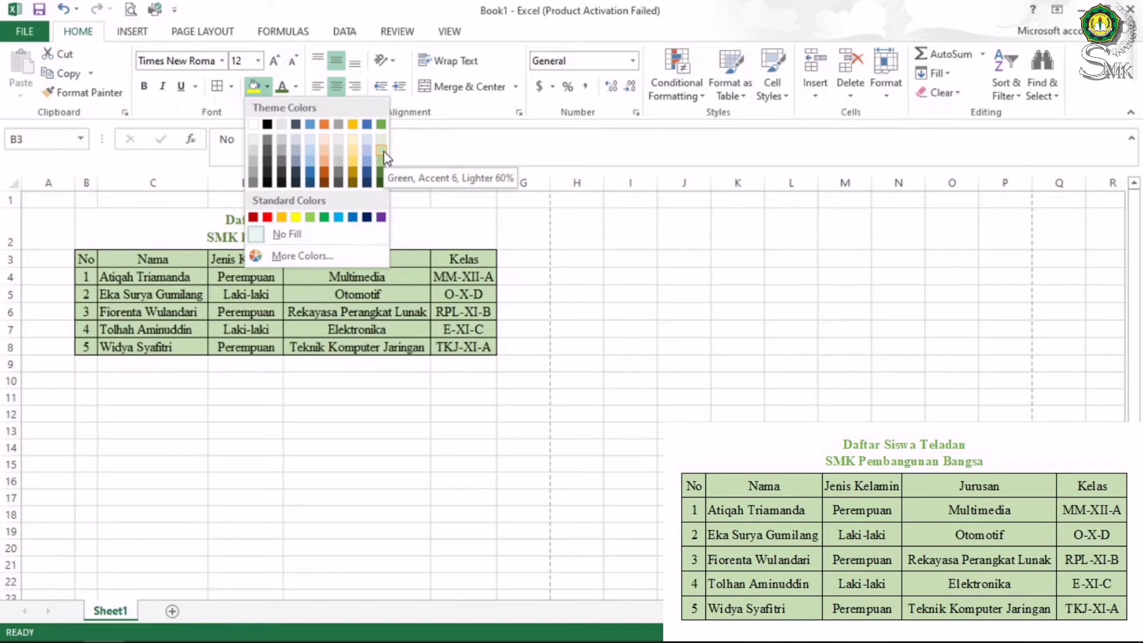
left_click(384, 152)
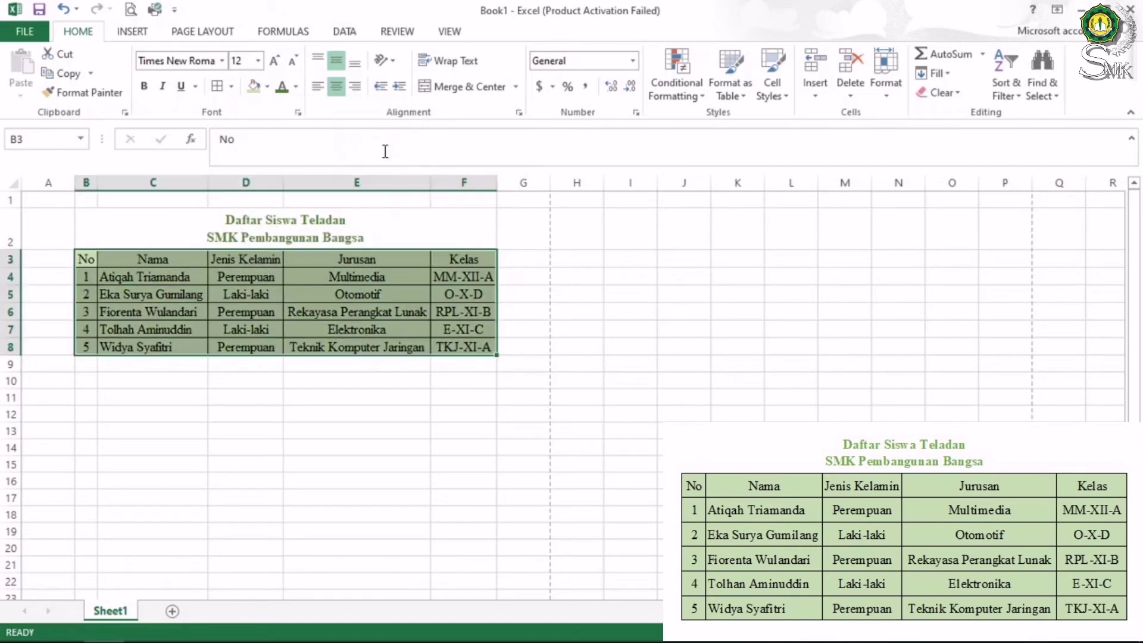
left_click(261, 426)
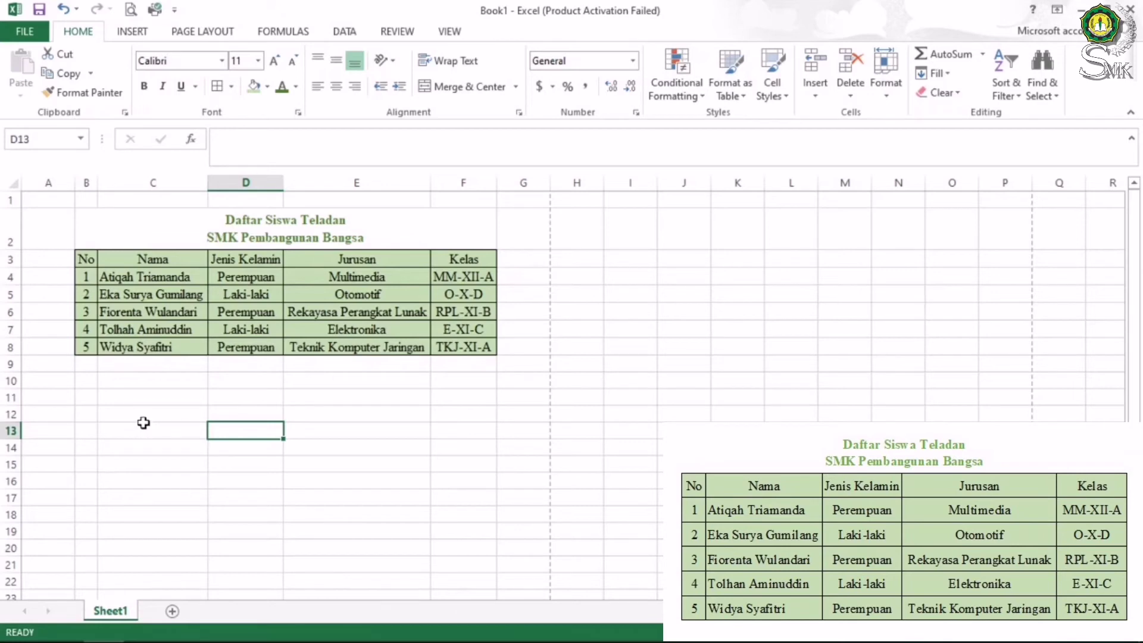
left_click(378, 463)
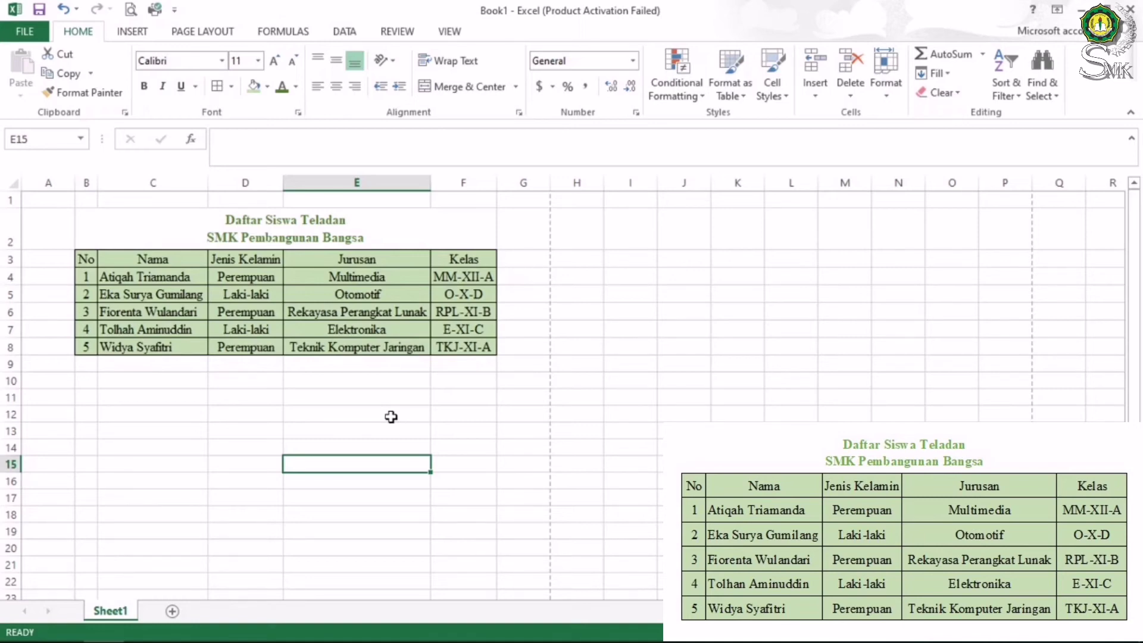
left_click(383, 430)
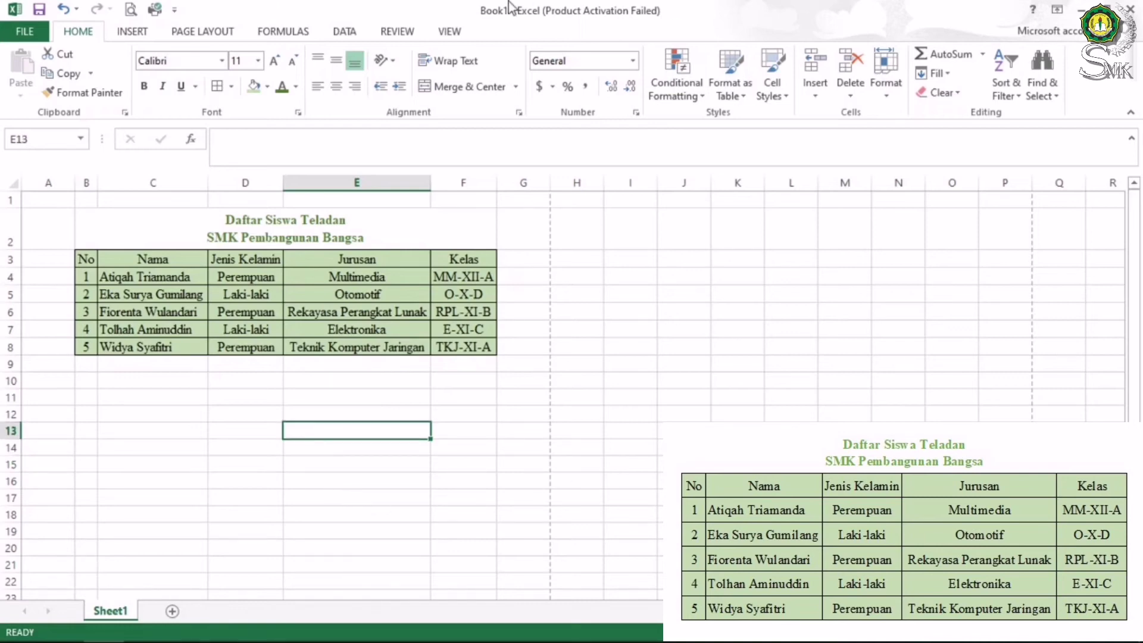
left_click(27, 33)
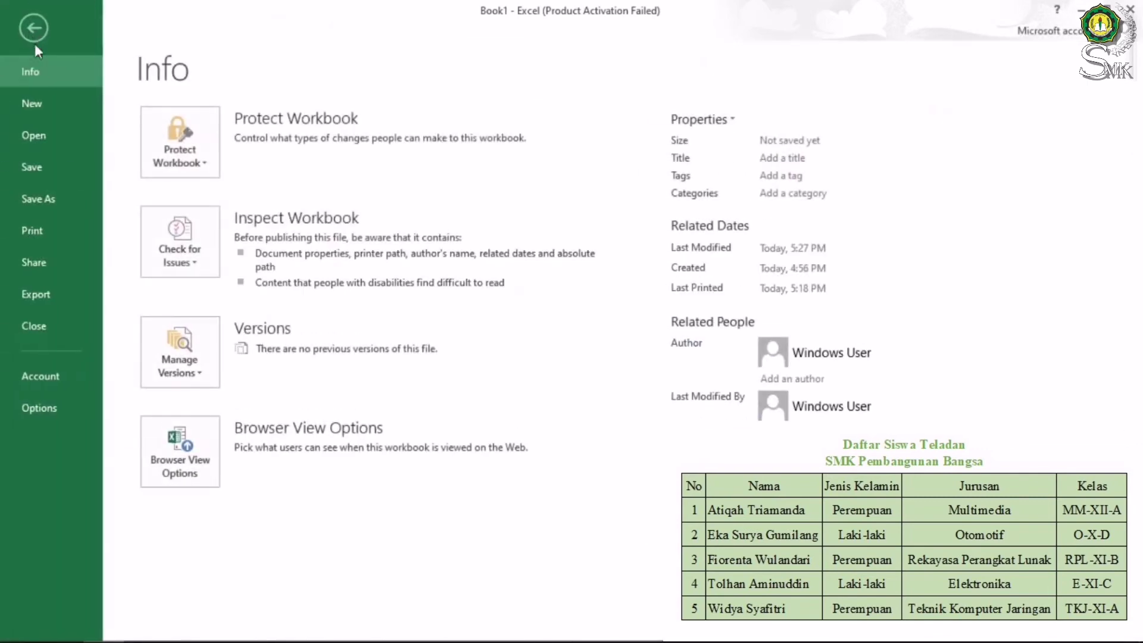
Bring up the Save As dialog on the Documents folder via Save As > Computer > Browse
left_click(38, 167)
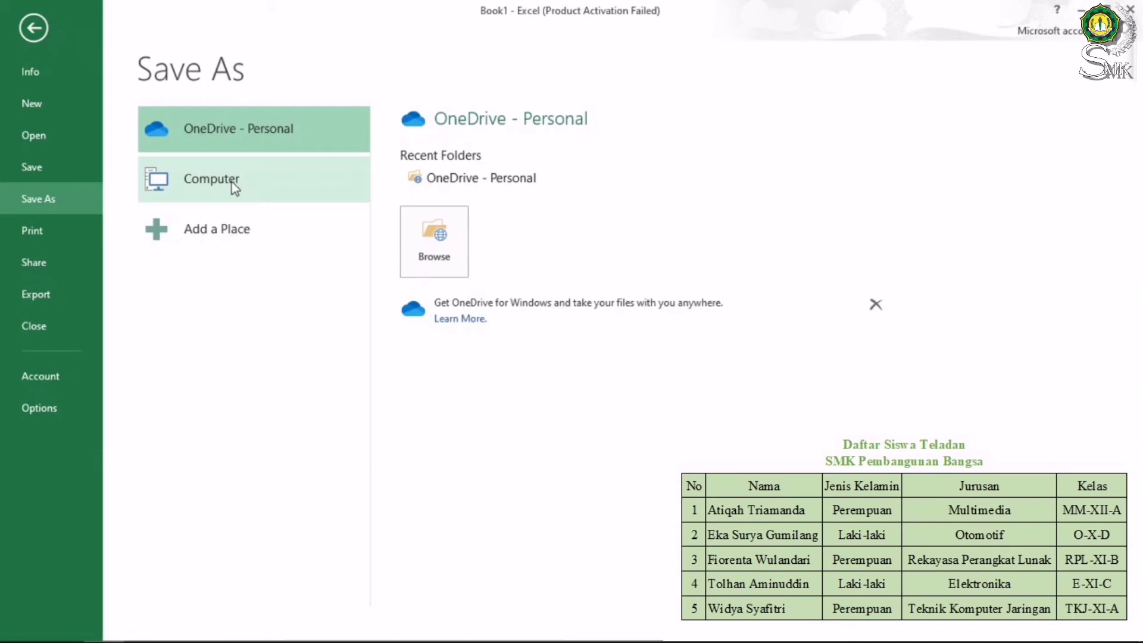
left_click(211, 181)
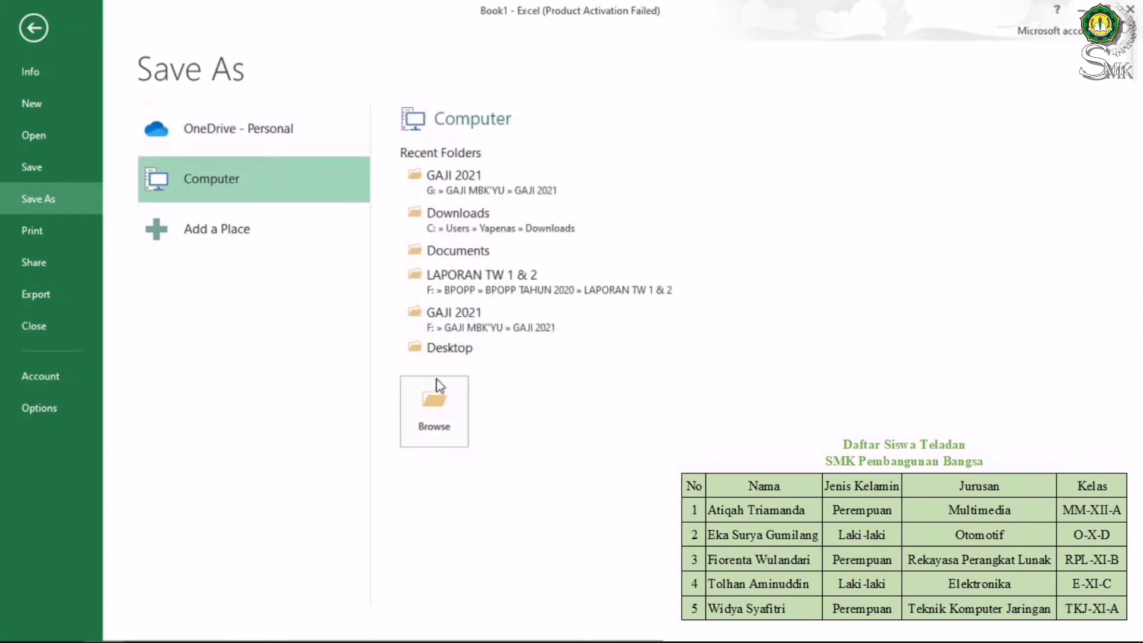
left_click(440, 403)
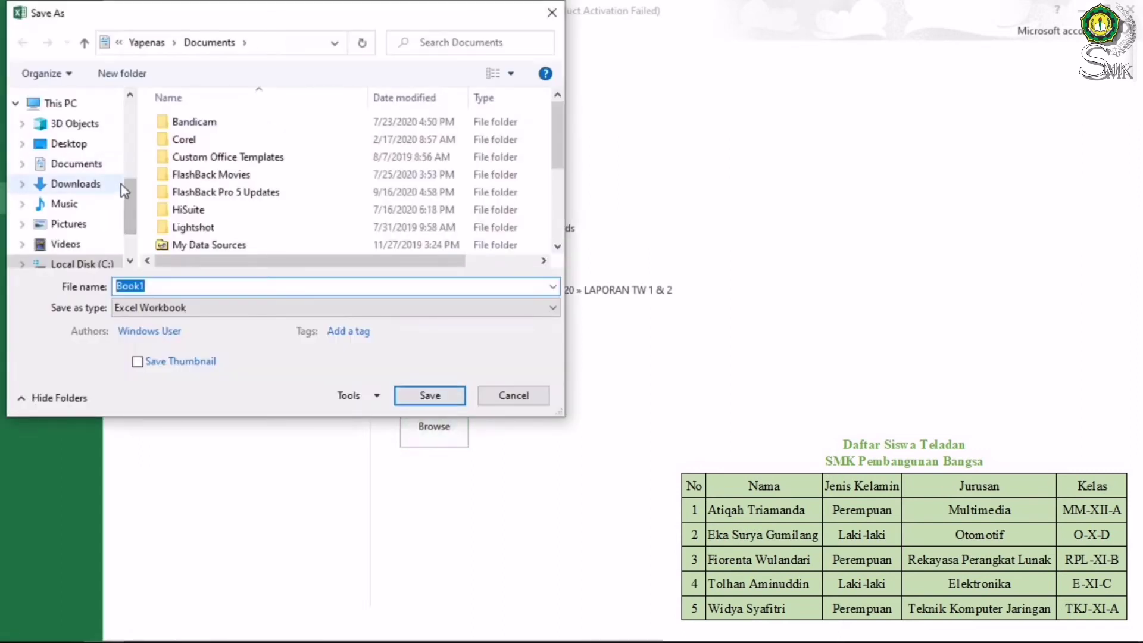
Save the workbook to the Documents folder as an Excel Workbook named with the author's full name
mouse_move(131, 179)
left_mouse_down()
mouse_move(128, 135)
mouse_move(127, 183)
left_mouse_up()
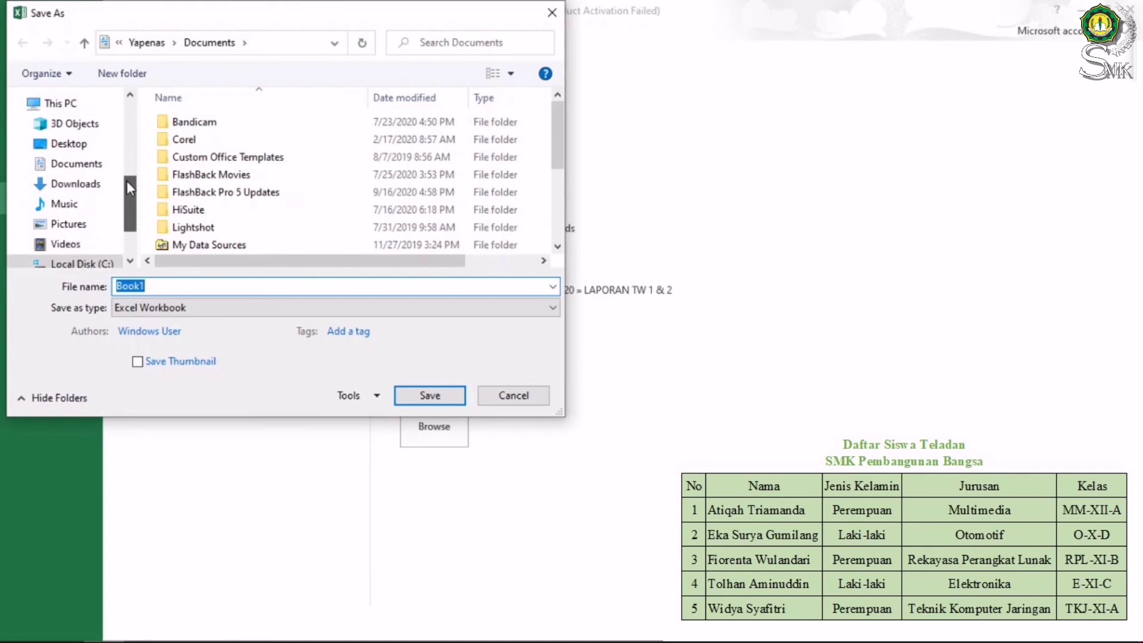
left_click(70, 166)
left_click(174, 289)
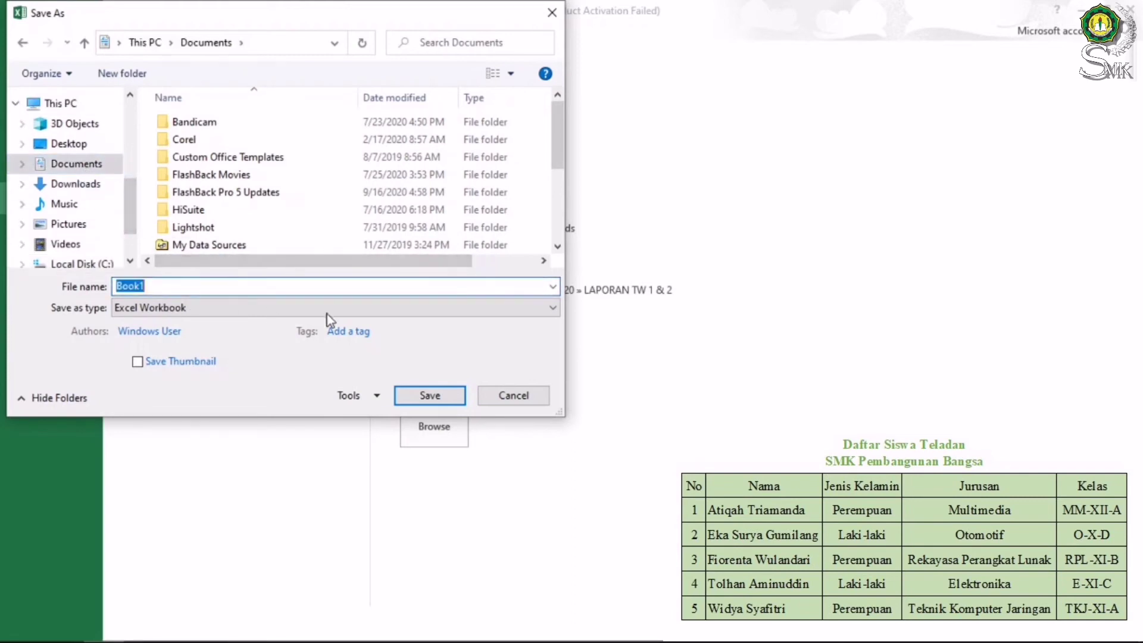
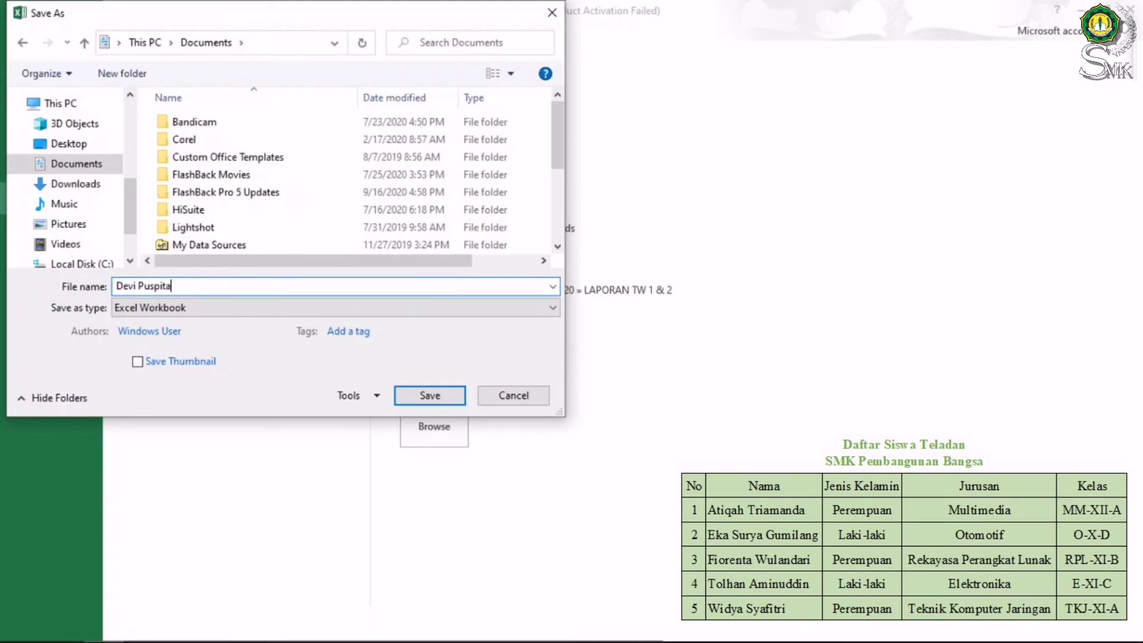
left_click(430, 395)
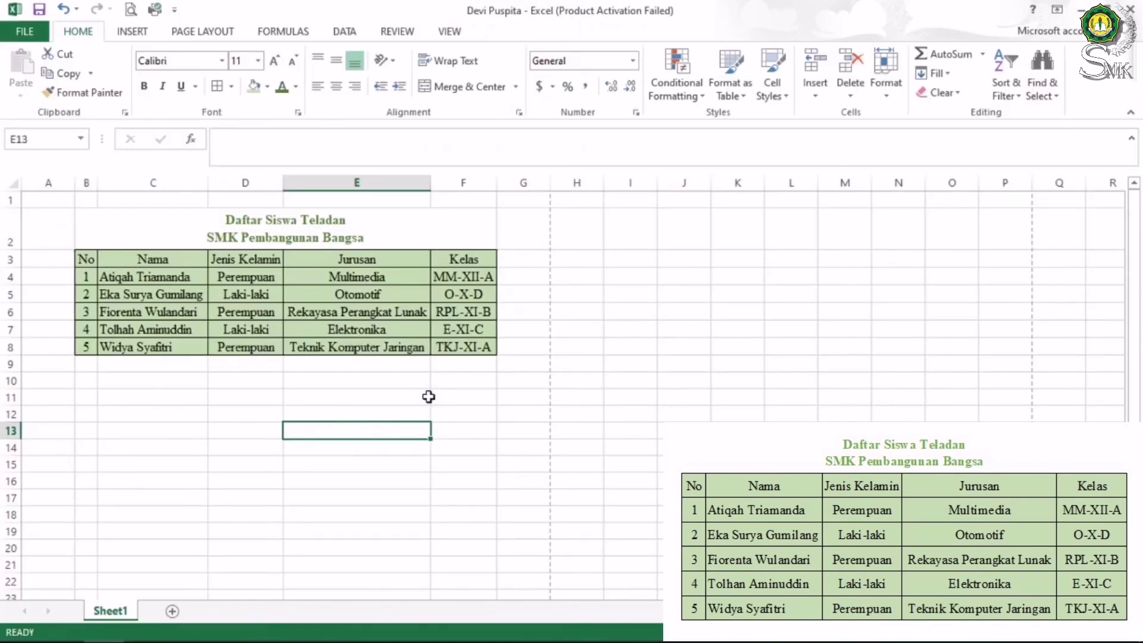